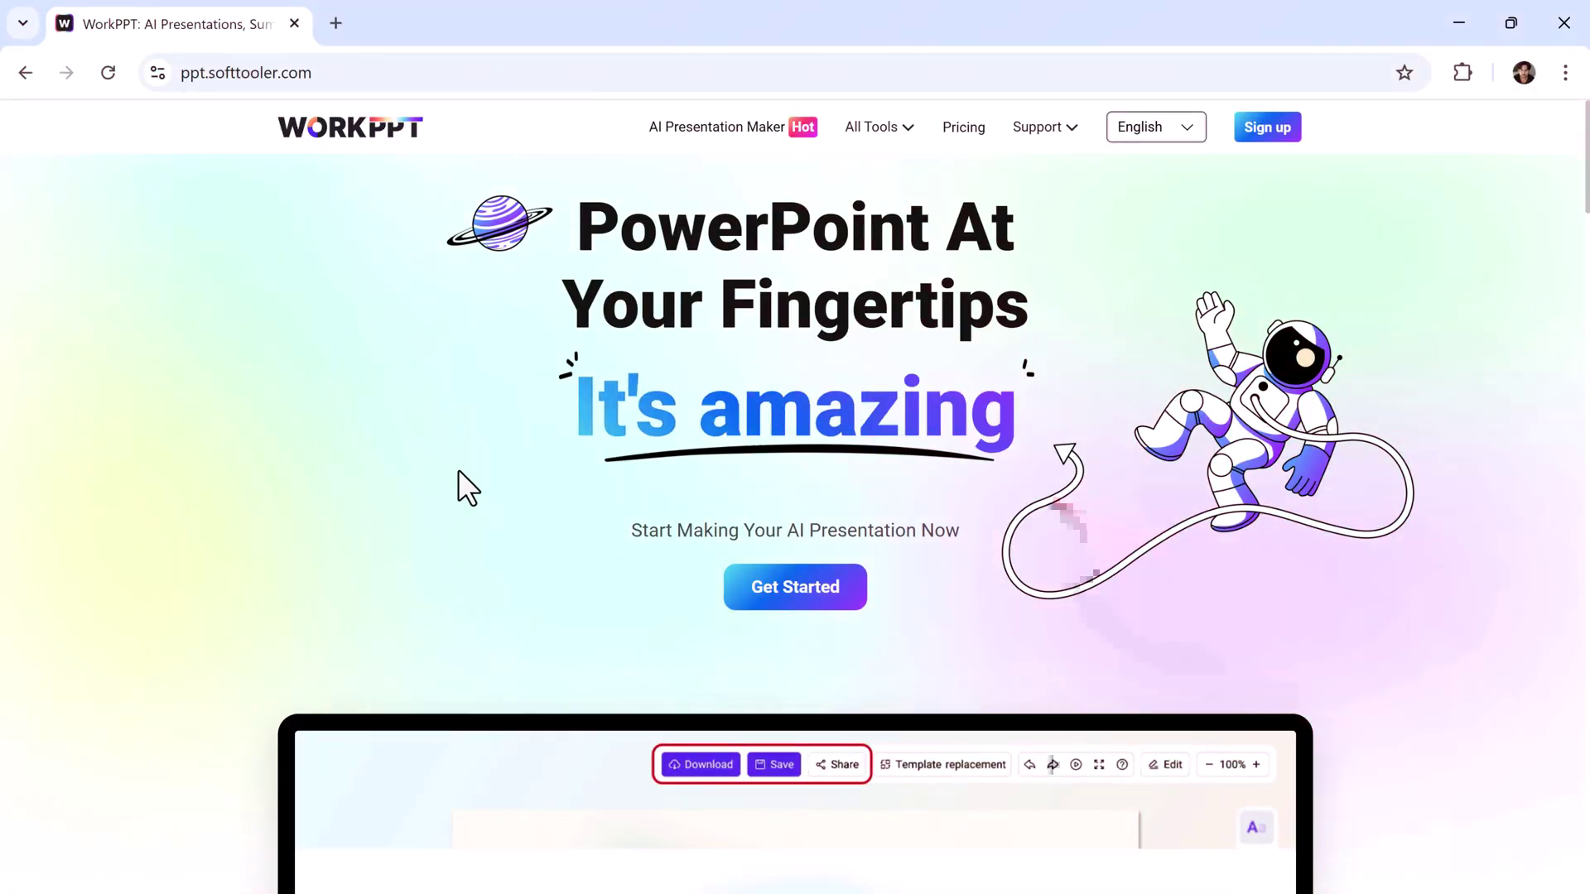
pyautogui.scroll(-1, 1479, 618)
pyautogui.scroll(-3, 1491, 605)
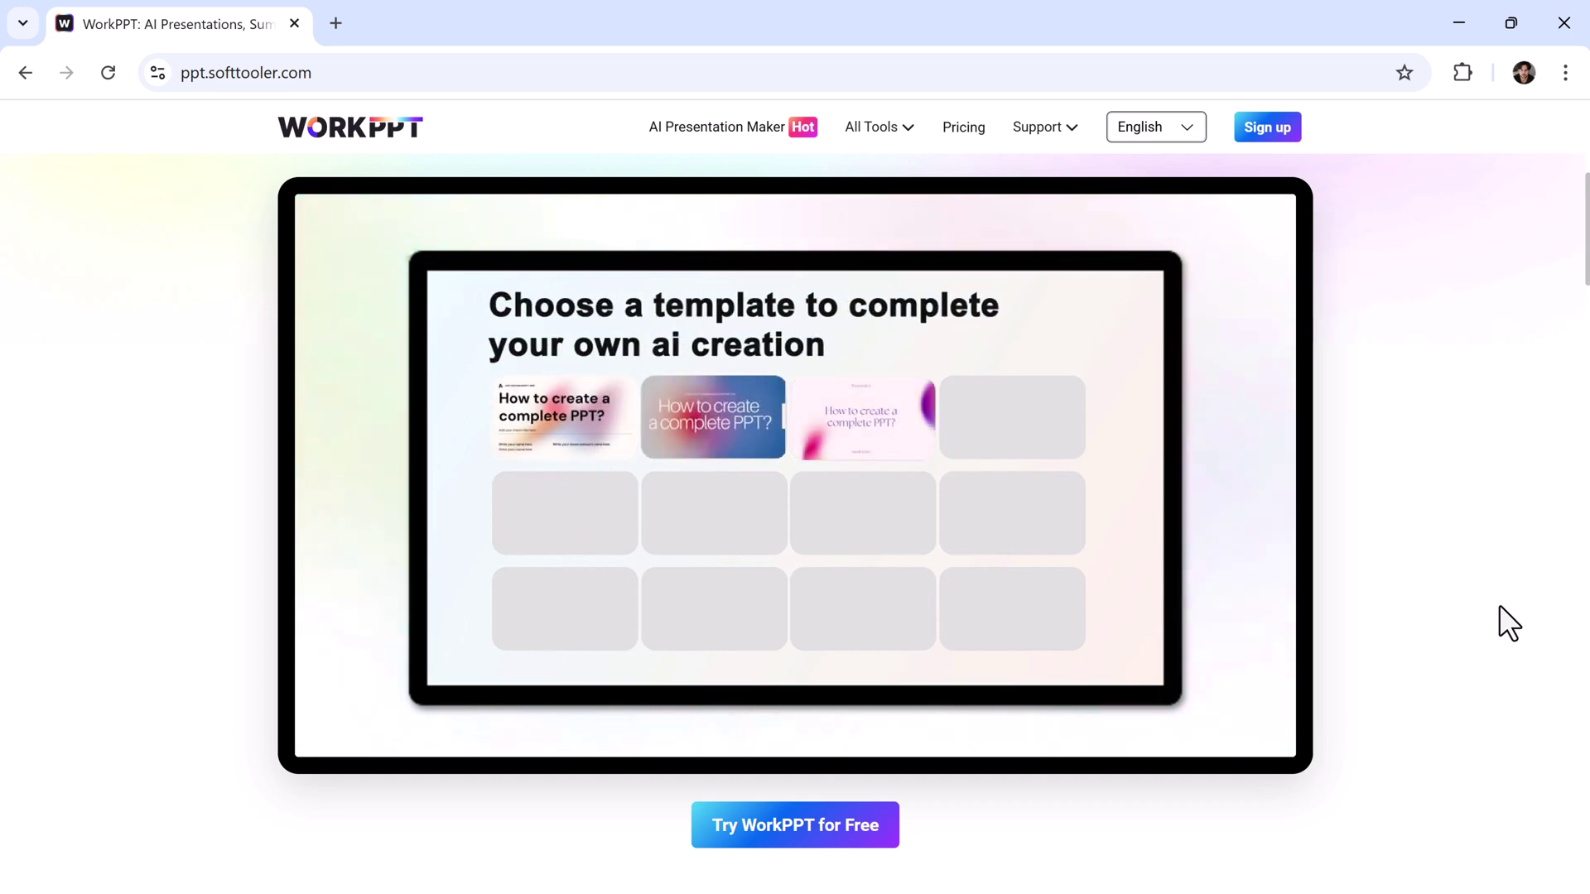
pyautogui.scroll(-3, 1507, 623)
pyautogui.scroll(-3, 1506, 622)
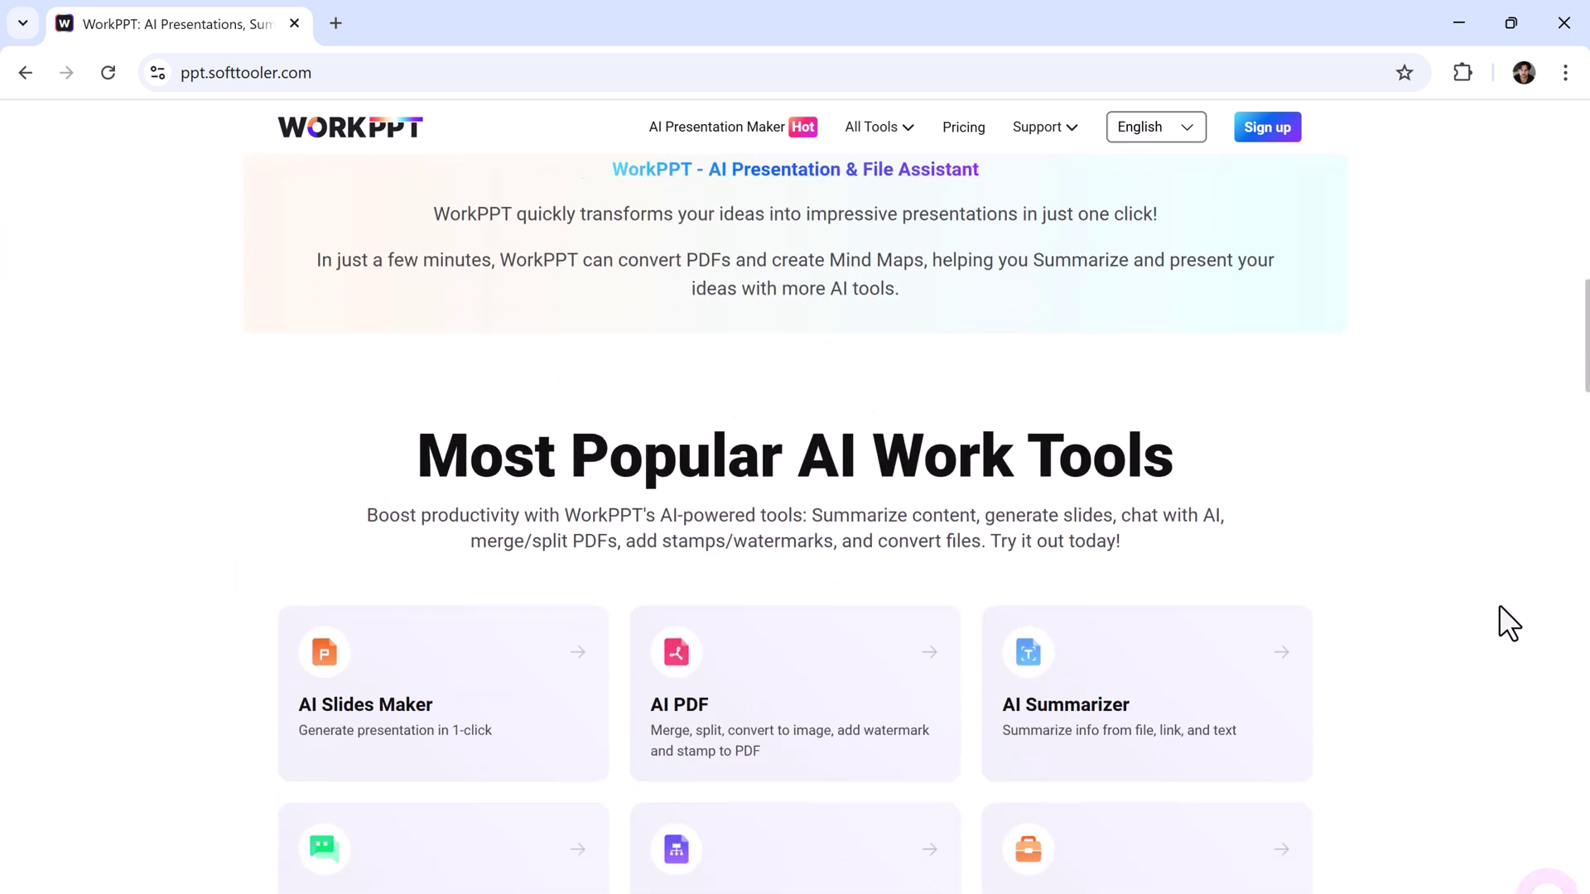
pyautogui.scroll(-2, 1506, 623)
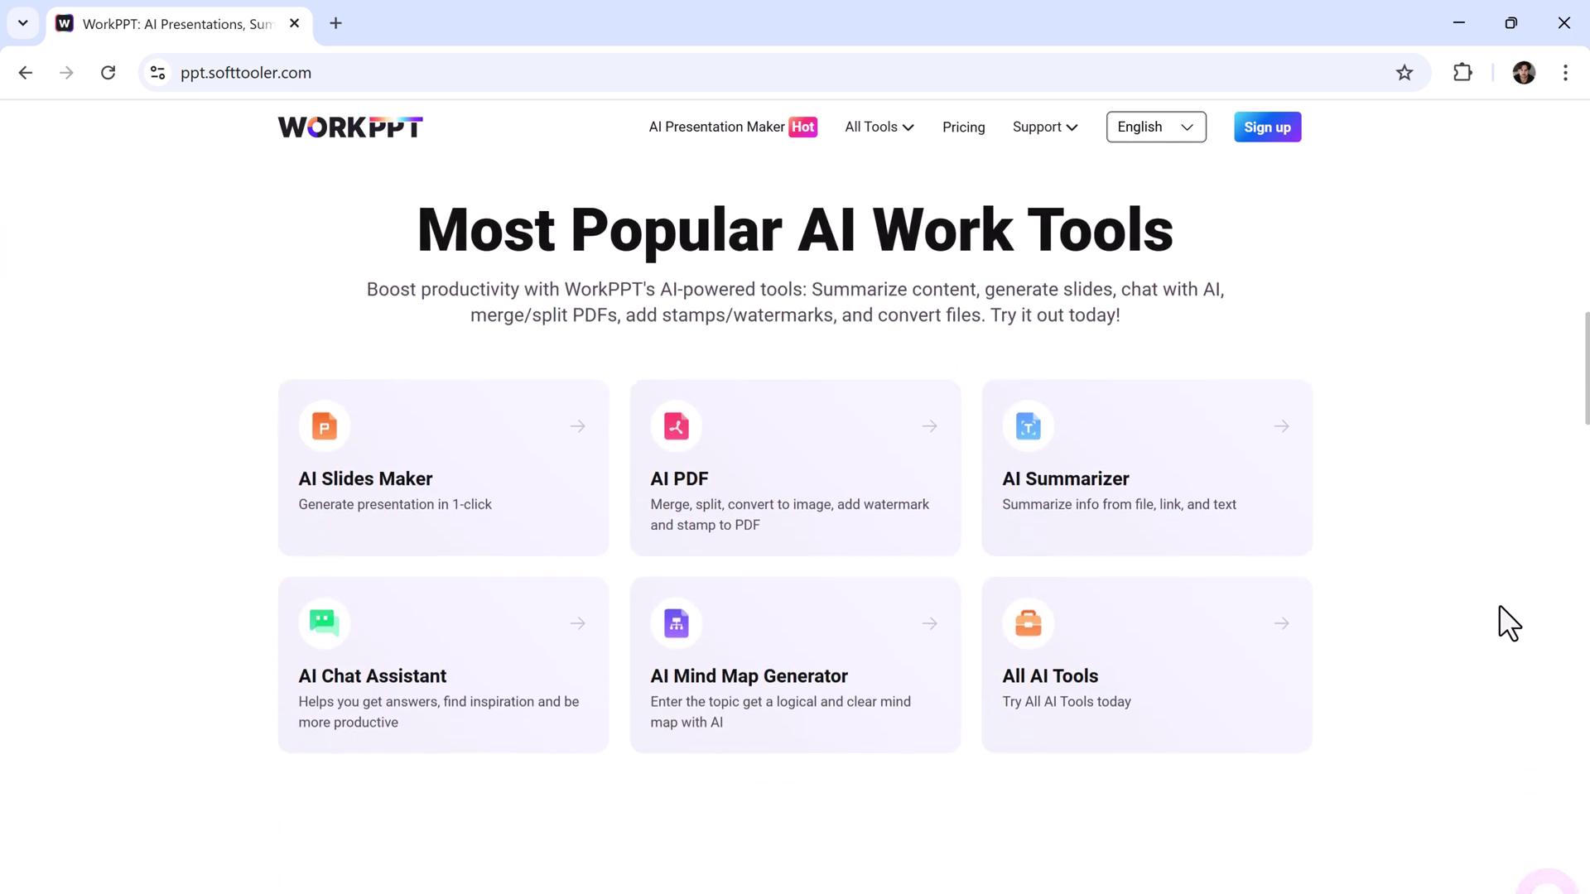
pyautogui.scroll(5, 1507, 622)
pyautogui.scroll(4, 1507, 622)
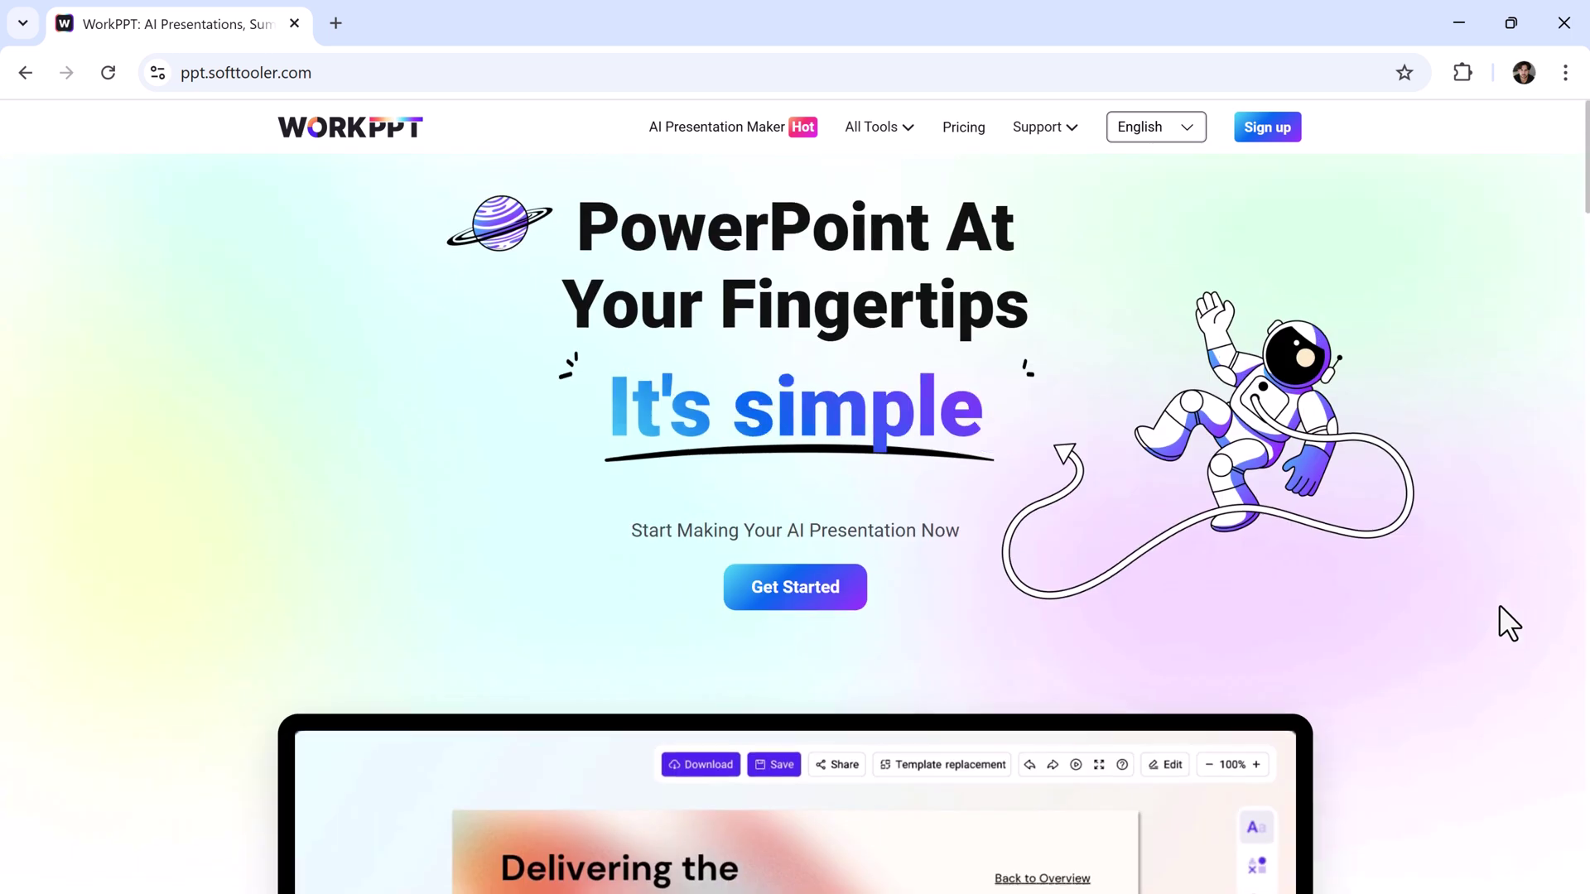
# Step: Enter the app via Get Started and visit the AI Chat, AI PDF and AI Summarizer tools
pyautogui.click(799, 602)
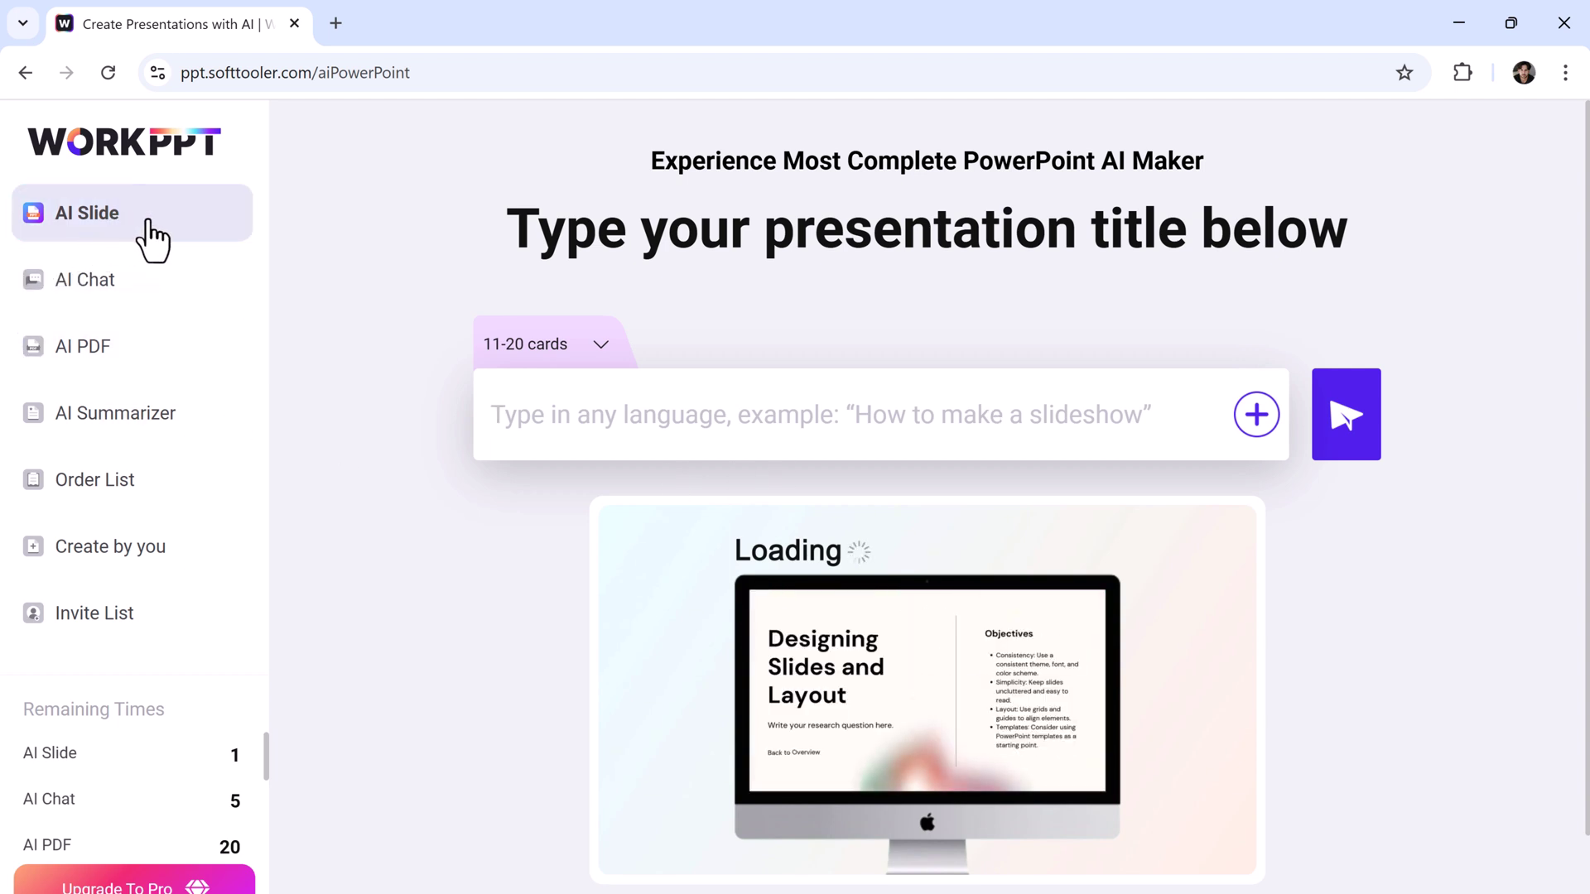
pyautogui.click(184, 301)
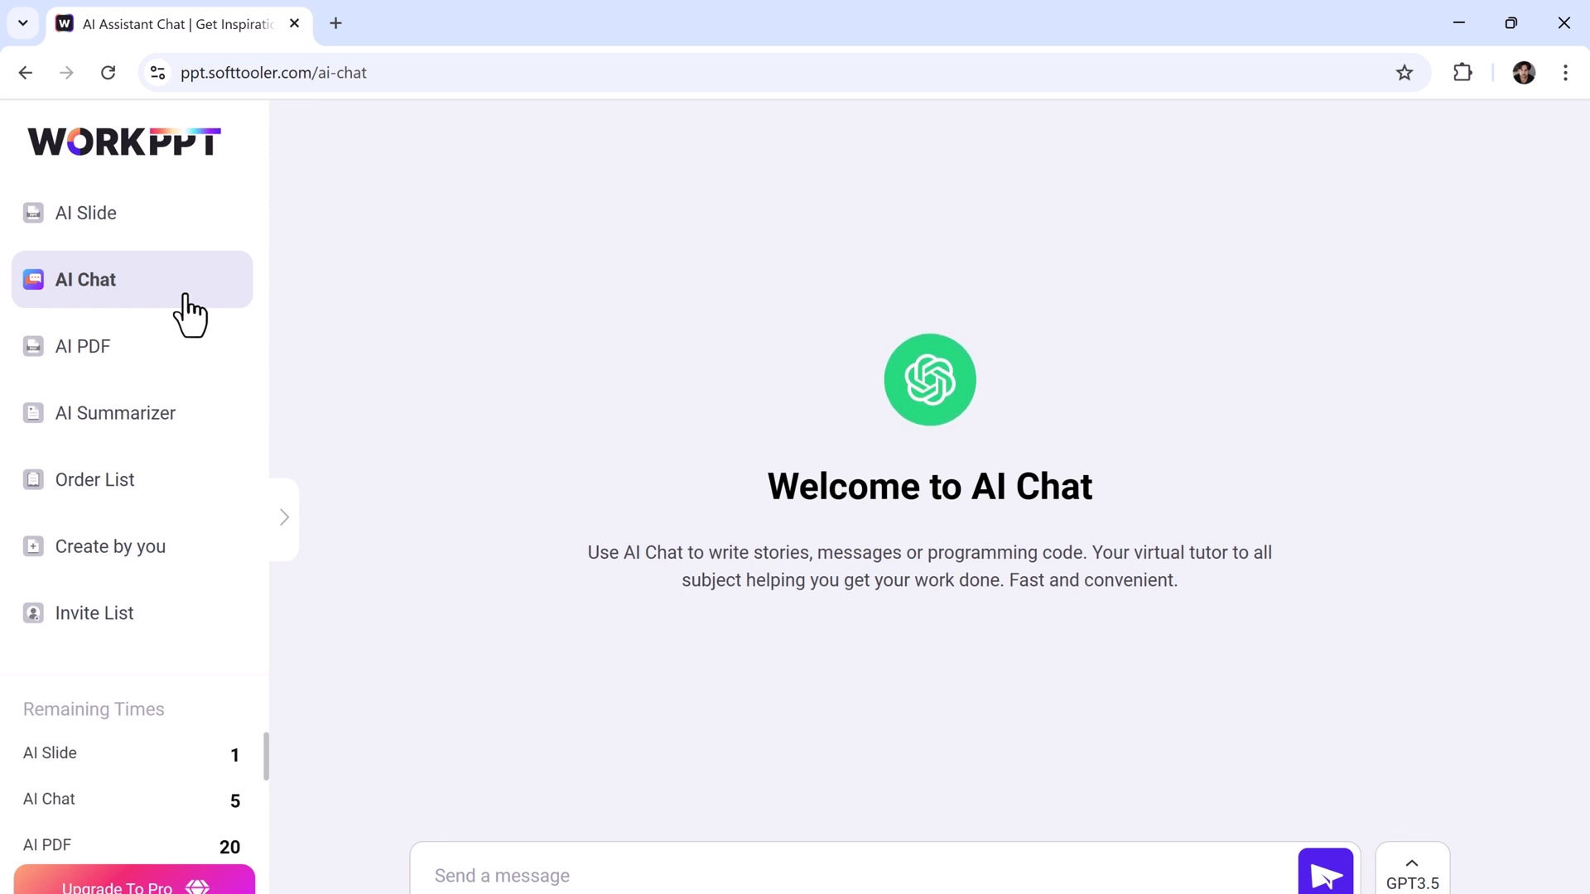
pyautogui.click(193, 380)
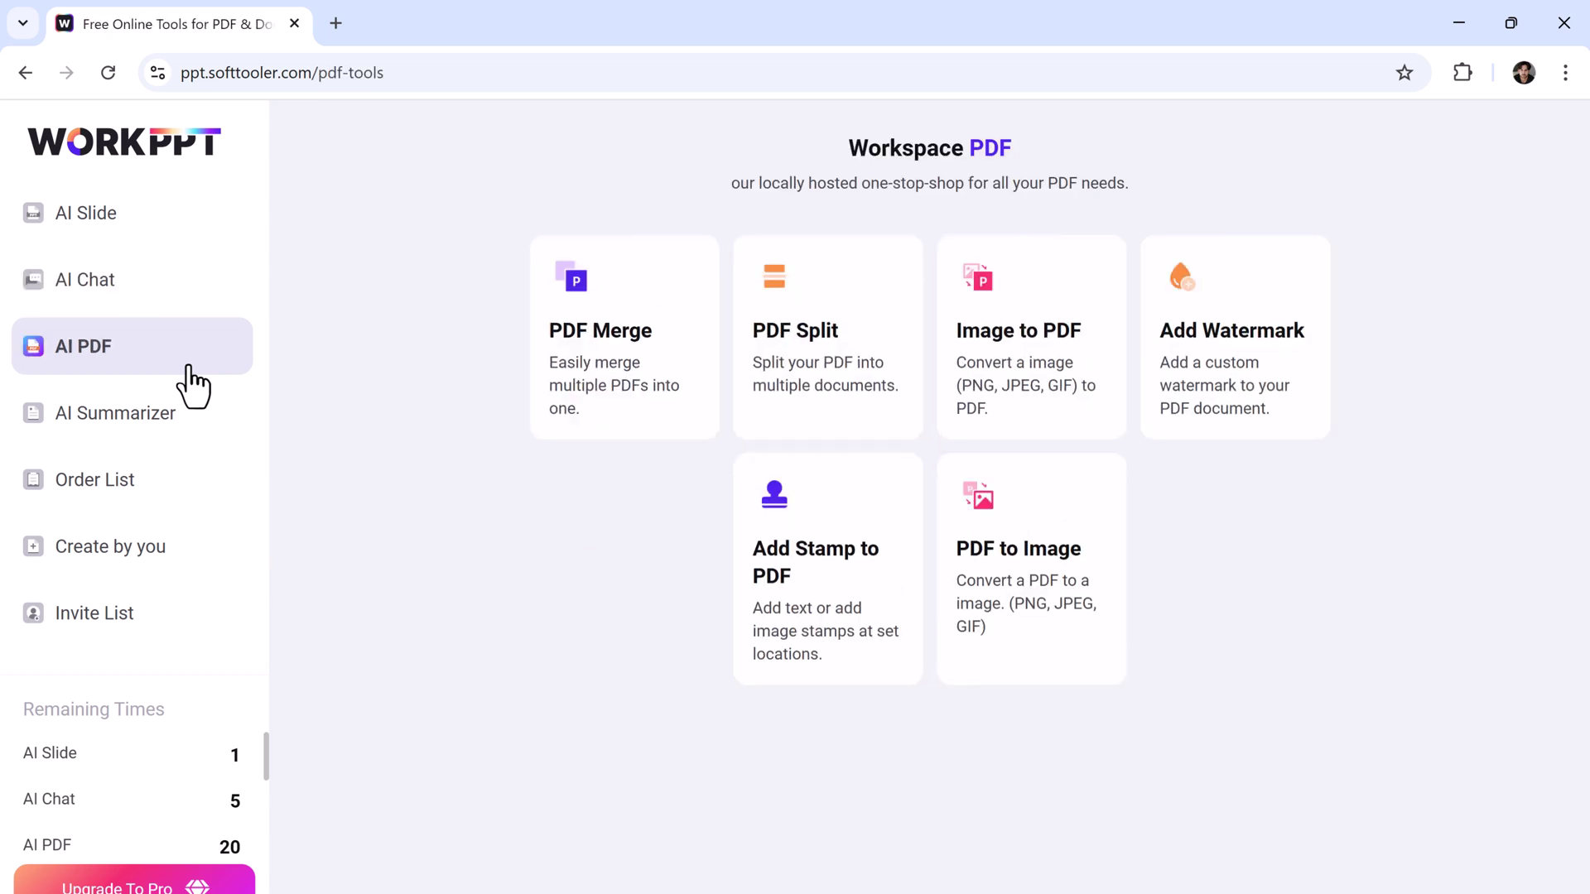
pyautogui.click(212, 440)
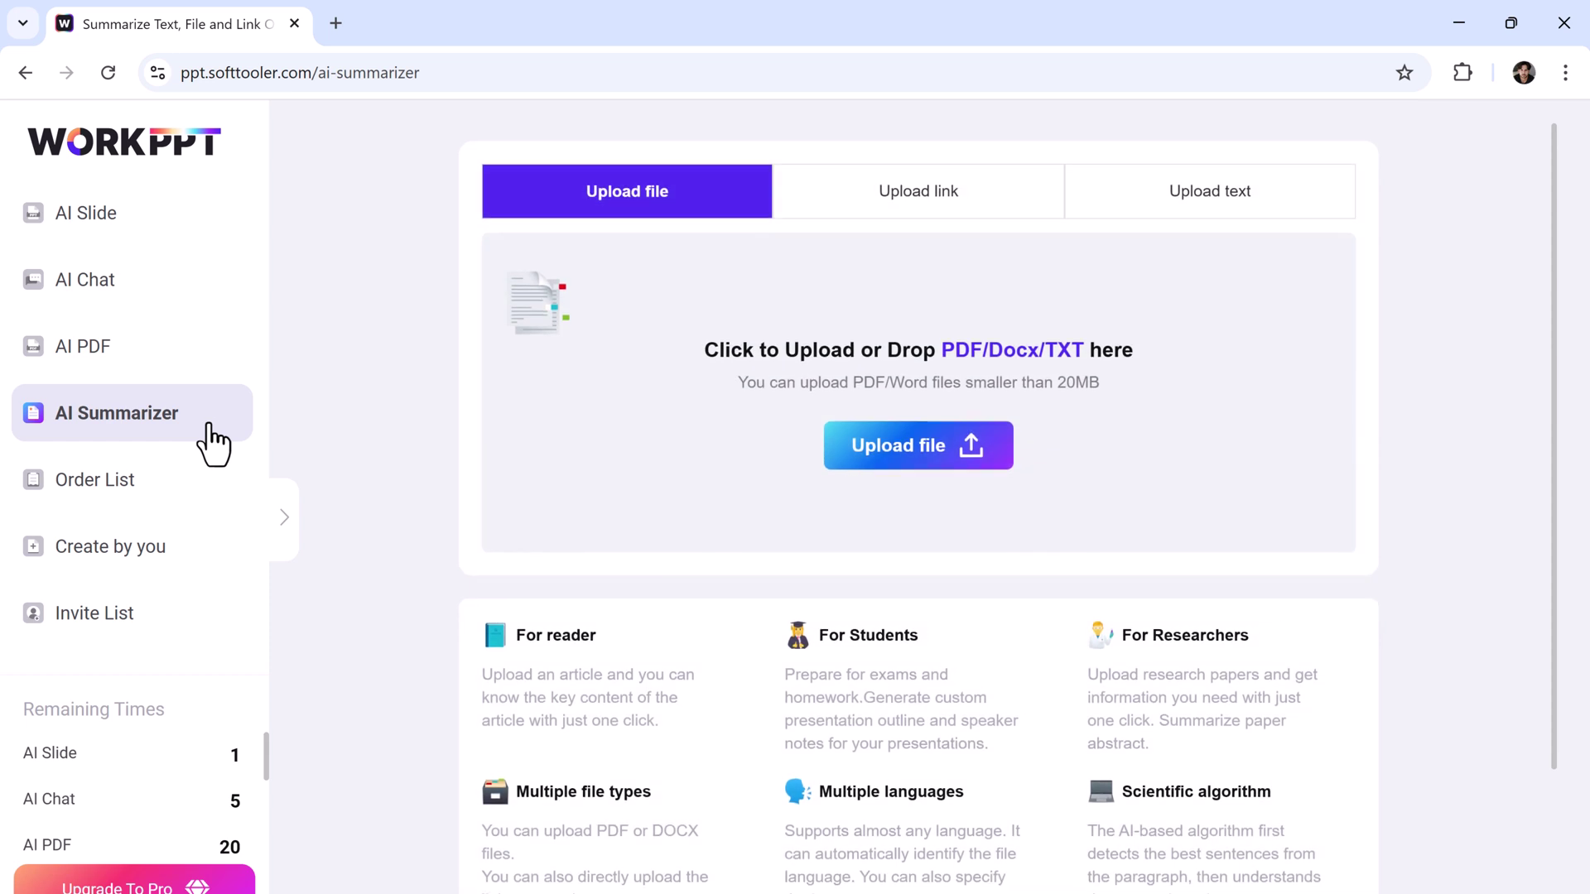
# Step: Visit the Order List and Invite List pages, then return to the AI Slide maker
pyautogui.click(198, 497)
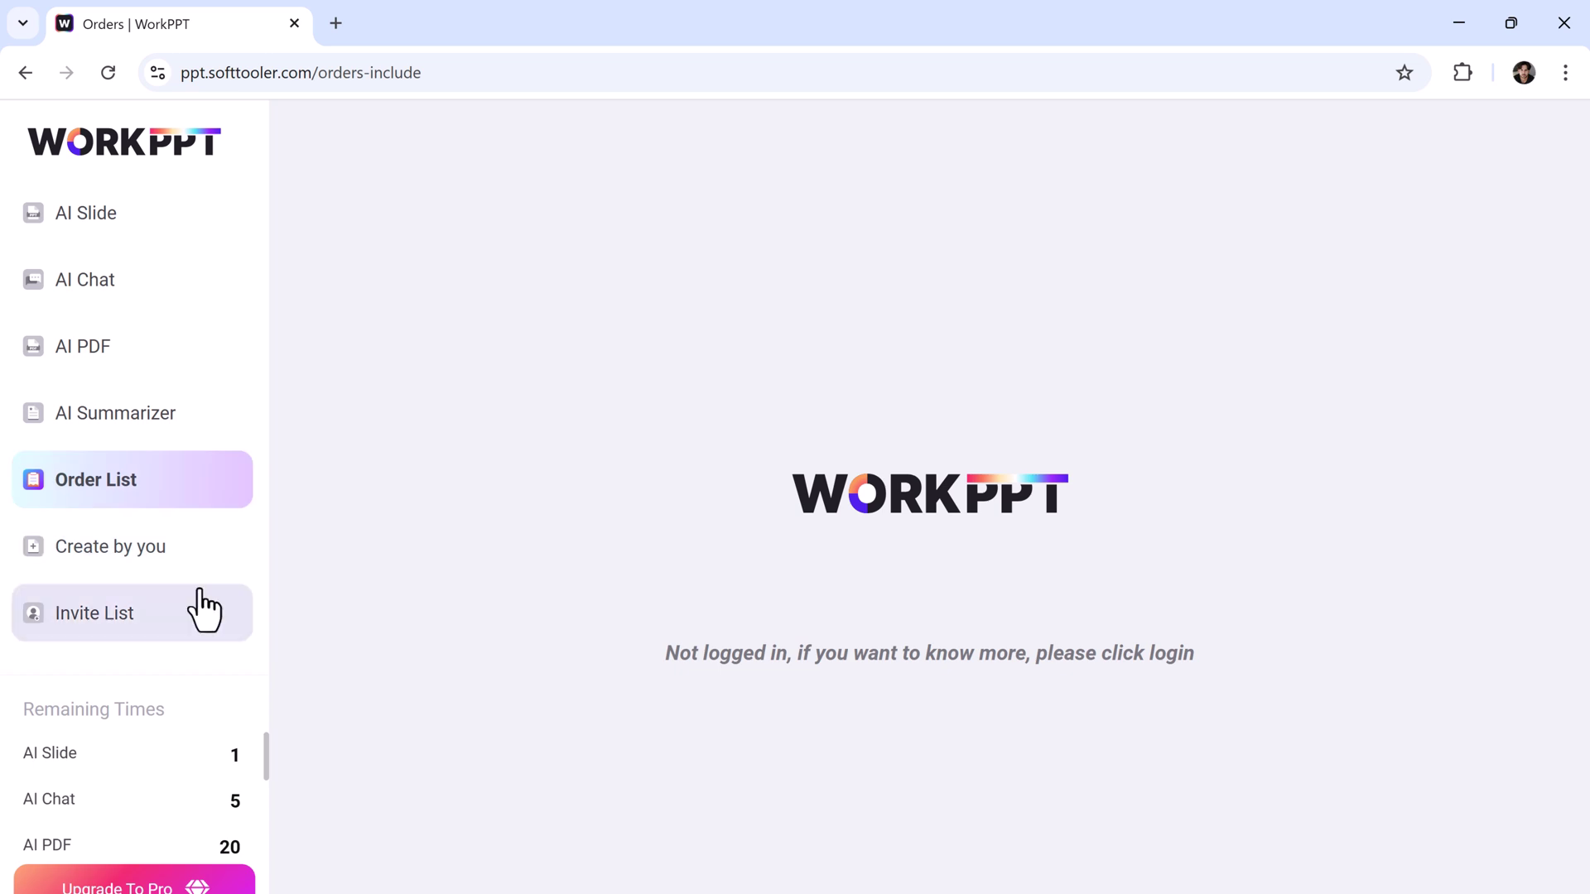
pyautogui.click(171, 615)
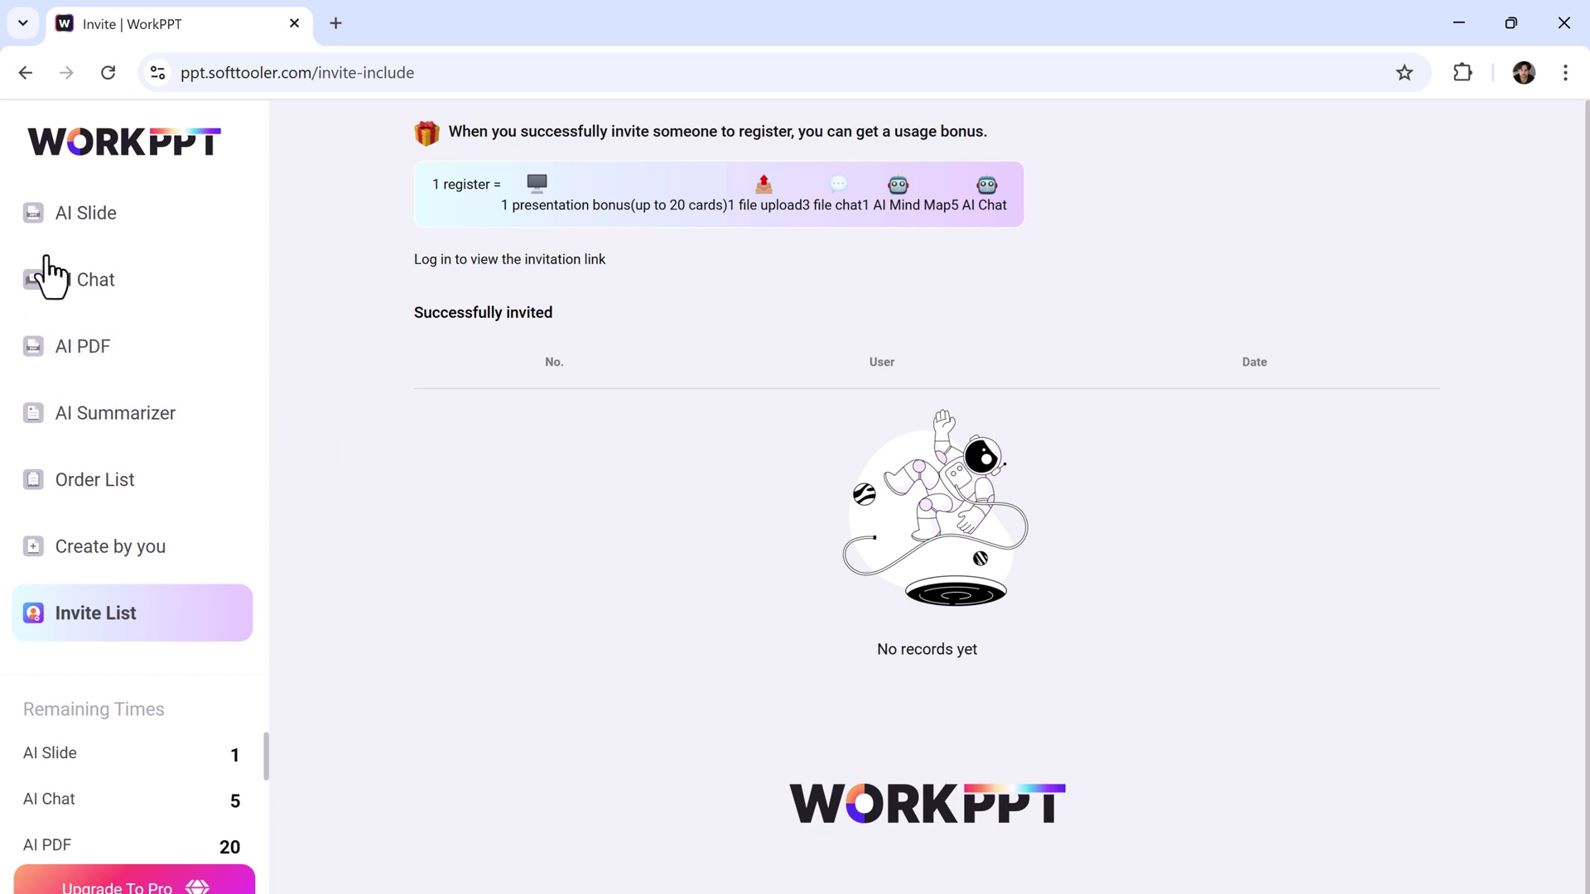
pyautogui.click(99, 247)
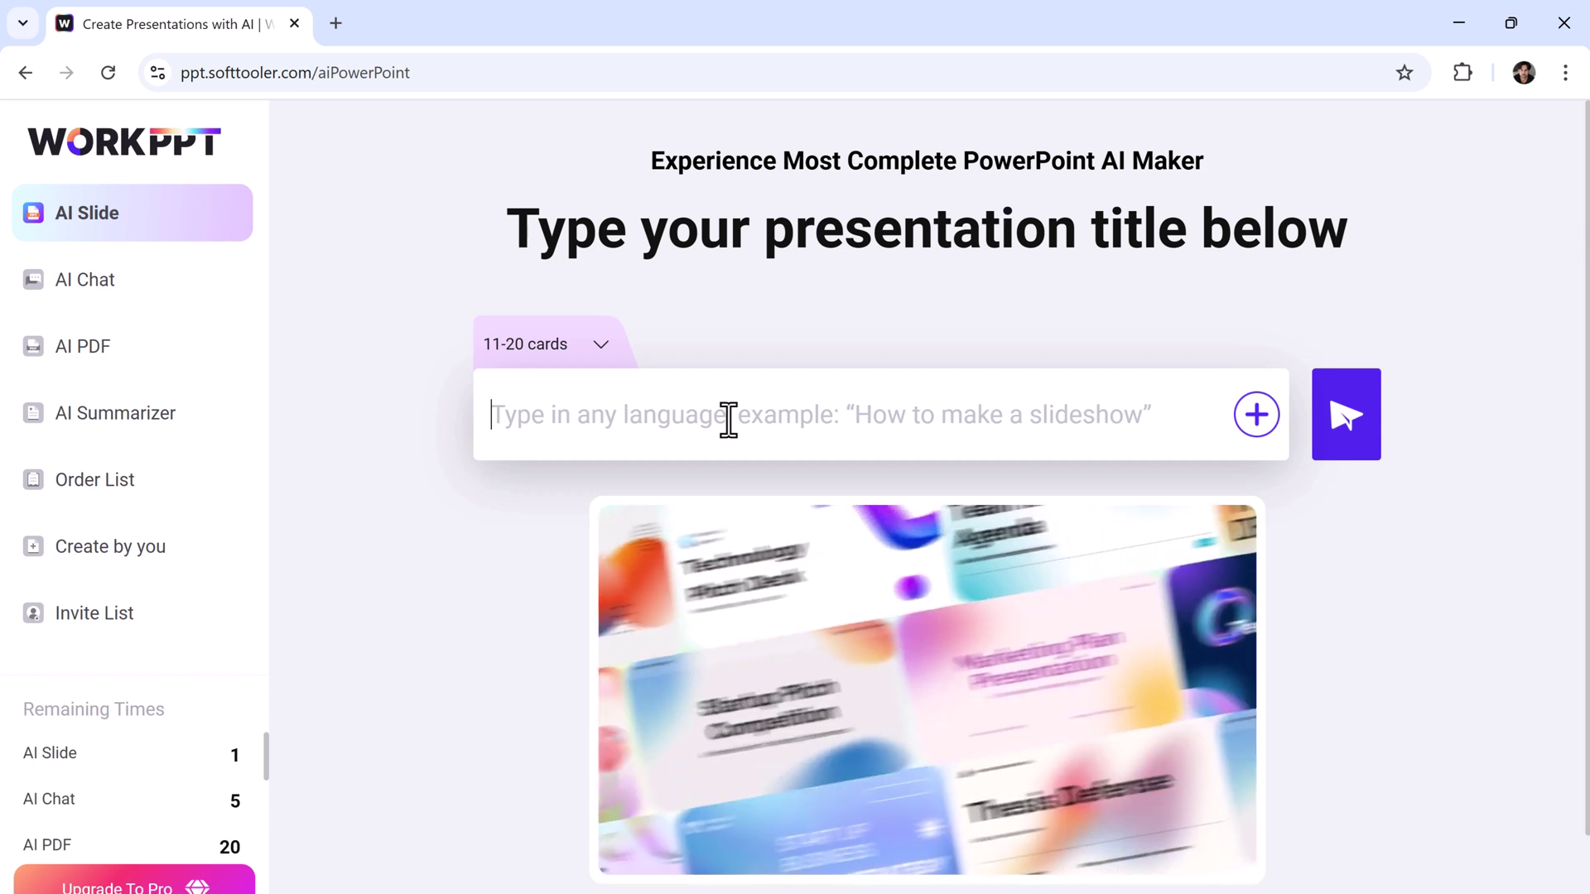
# Step: Enter the title 'Power of Branding in Business Success' and limit the deck to 01-10 cards
pyautogui.click(729, 421)
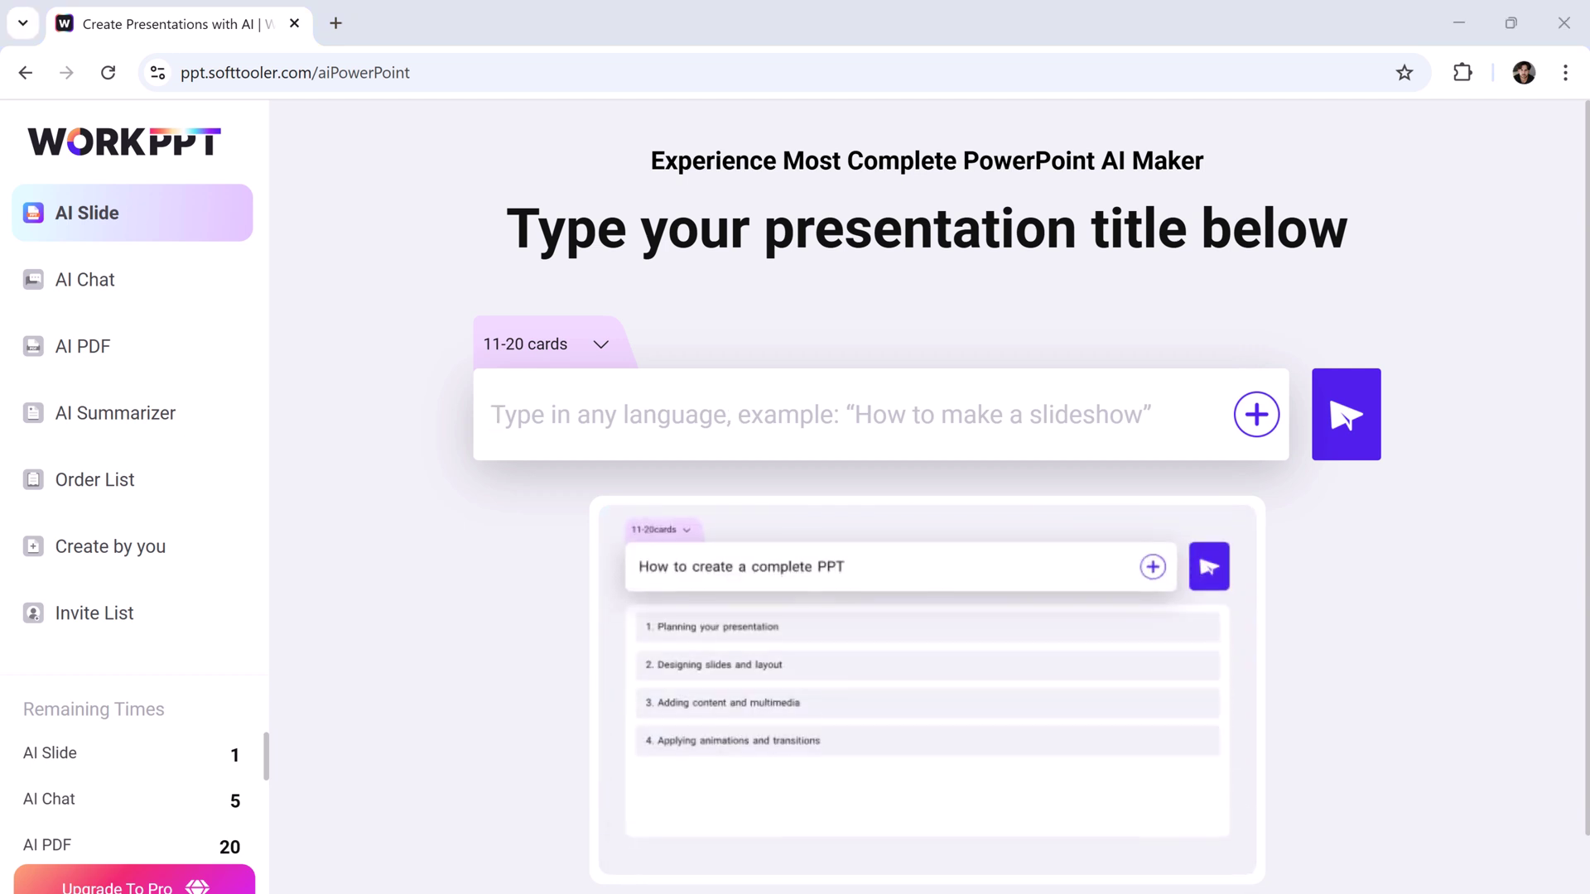
pyautogui.click(763, 420)
pyautogui.write('Power of Branding in Business Success')
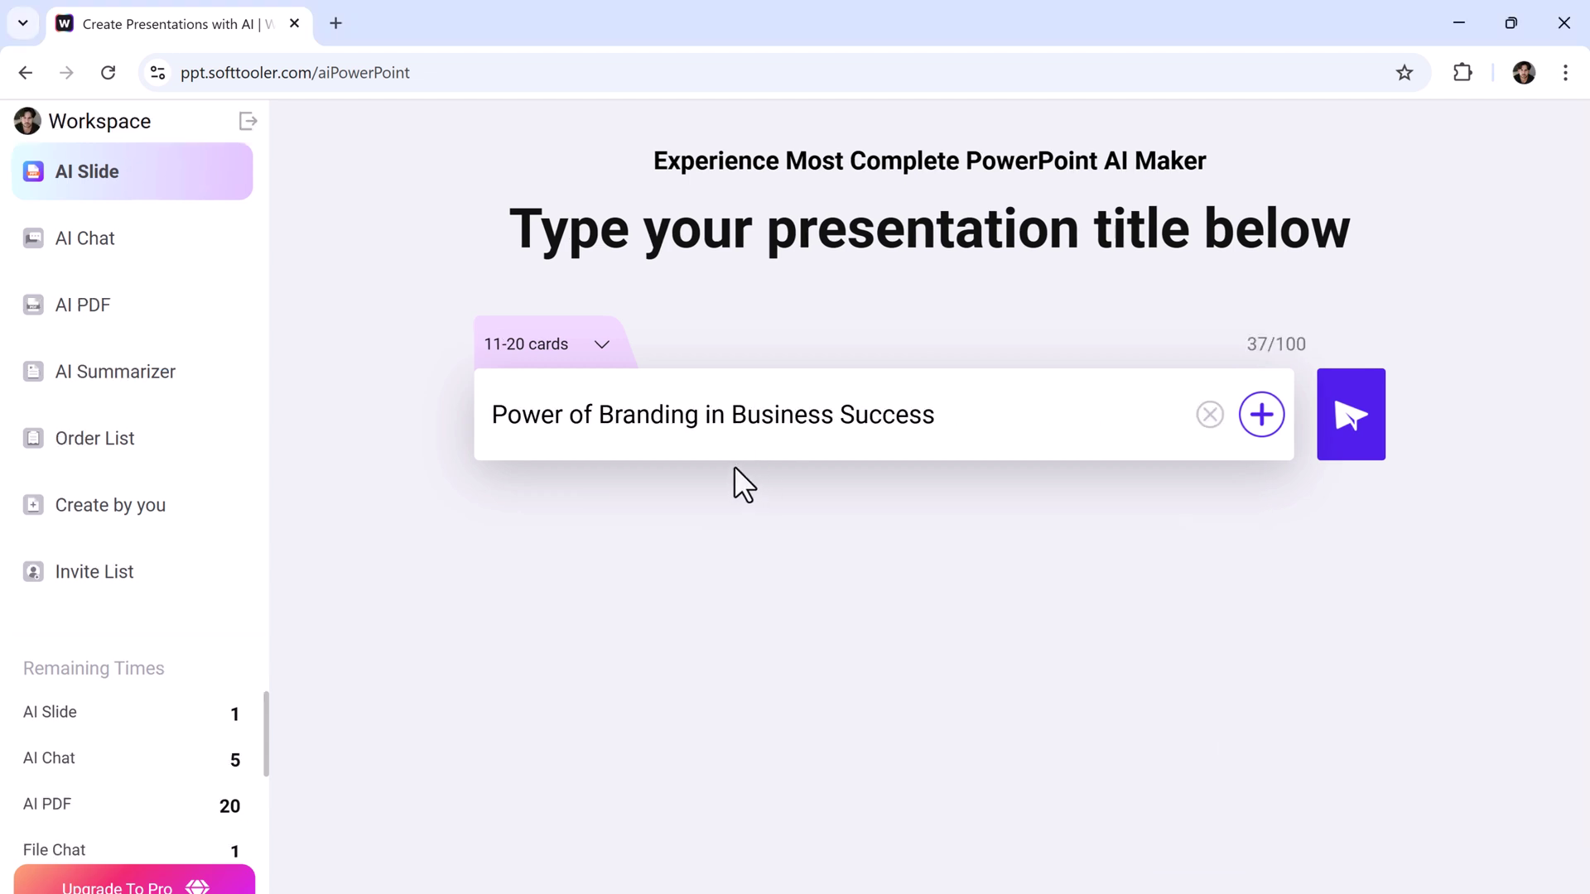
pyautogui.click(594, 349)
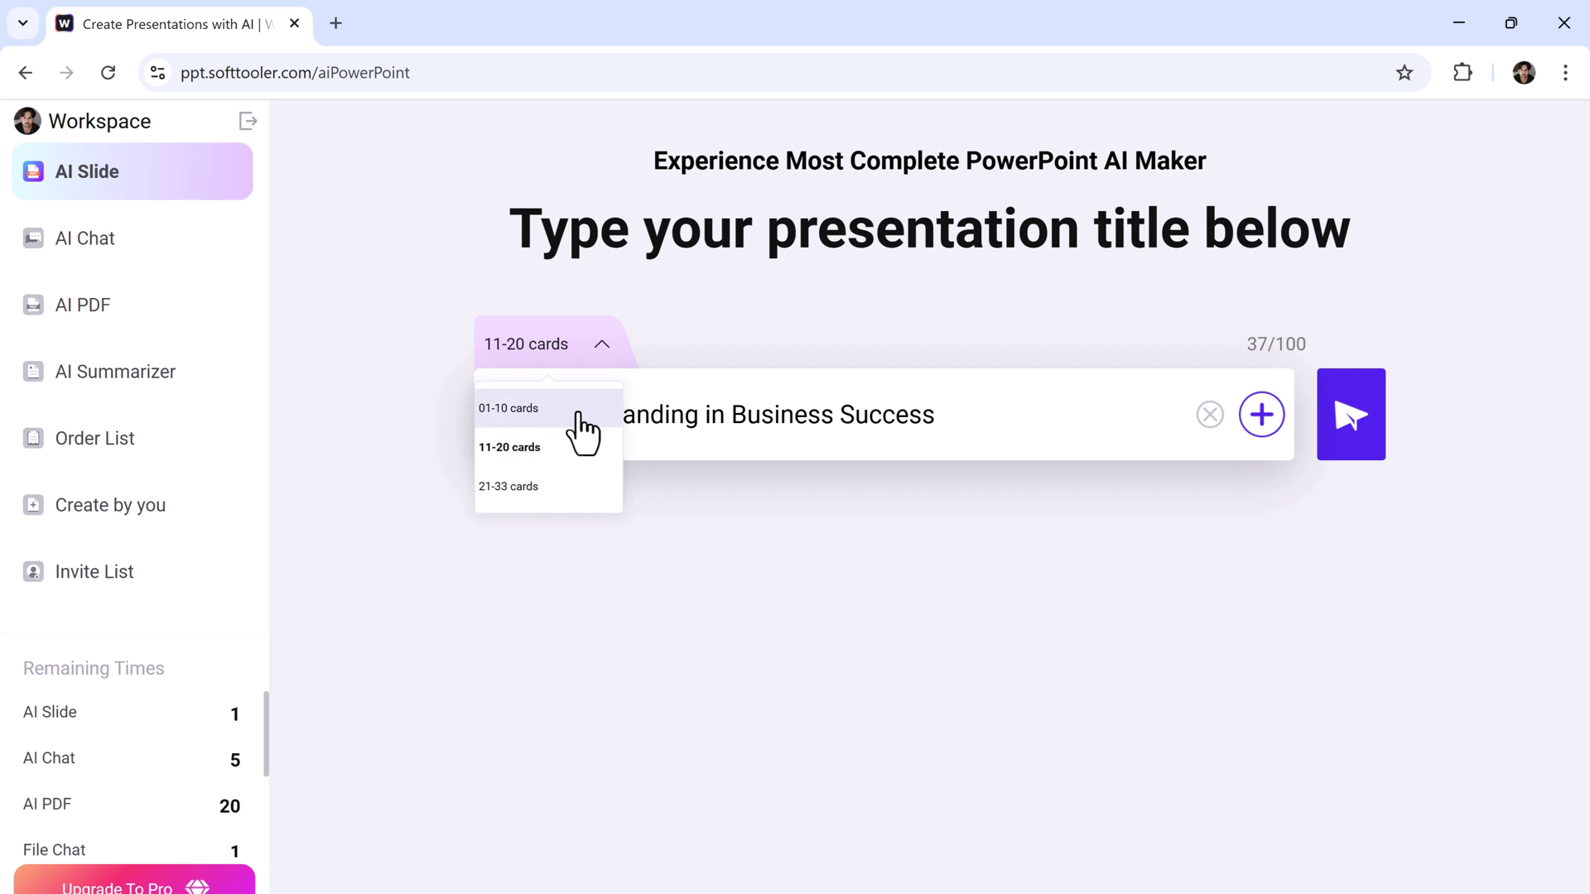
pyautogui.click(582, 411)
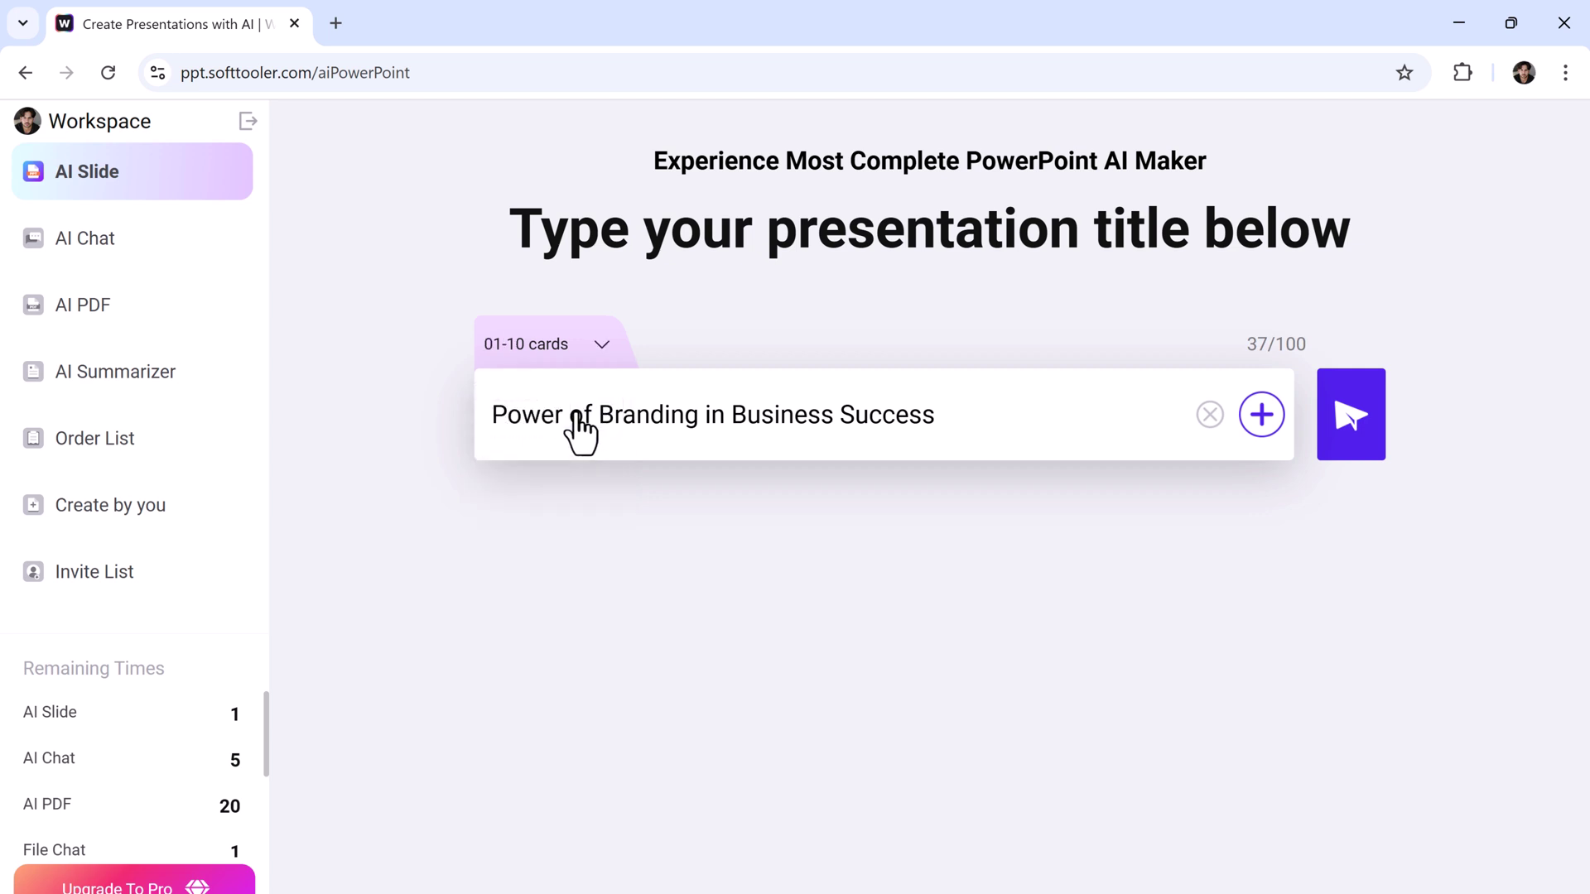
# Step: Generate the outline suggestions and select the second suggestion
pyautogui.click(1353, 425)
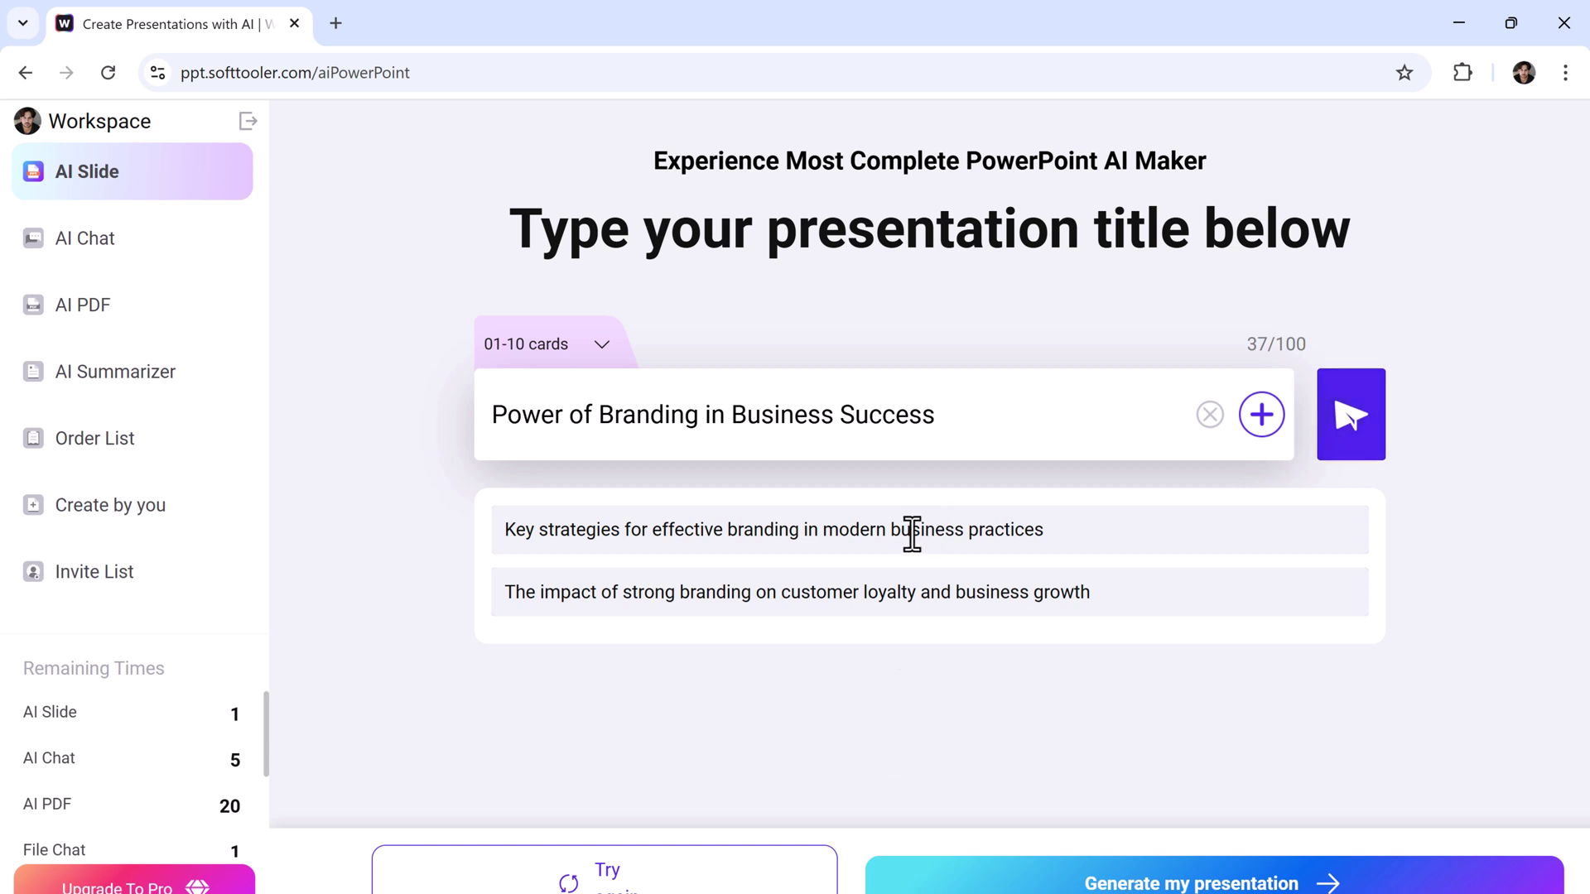
pyautogui.click(915, 595)
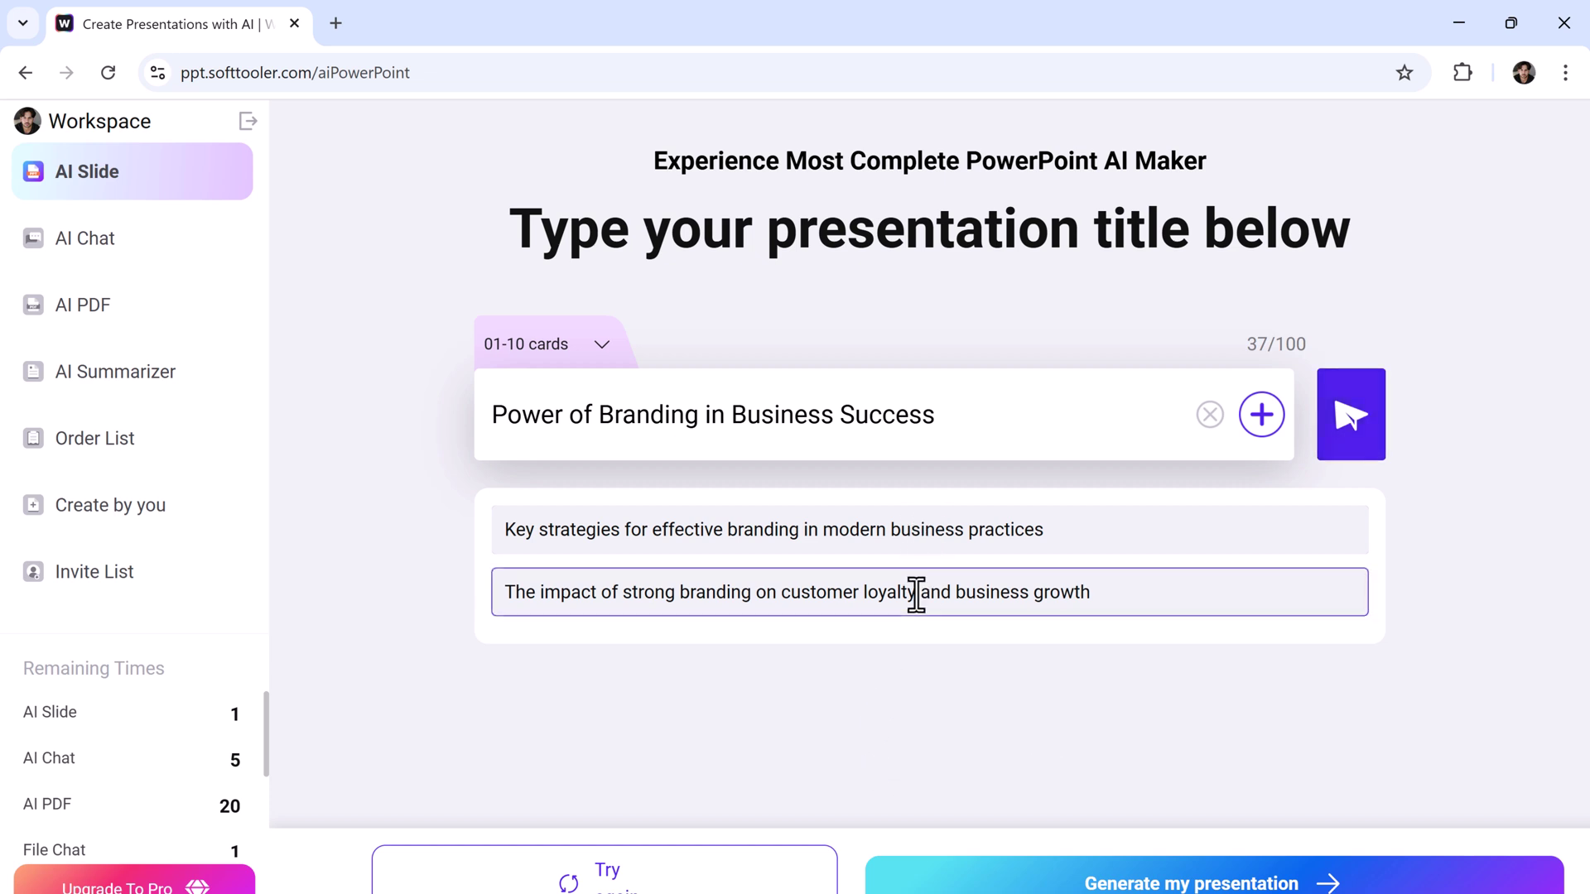
# Step: Generate the presentation from the outline and browse the multi-purpose and business template categories
pyautogui.click(1200, 872)
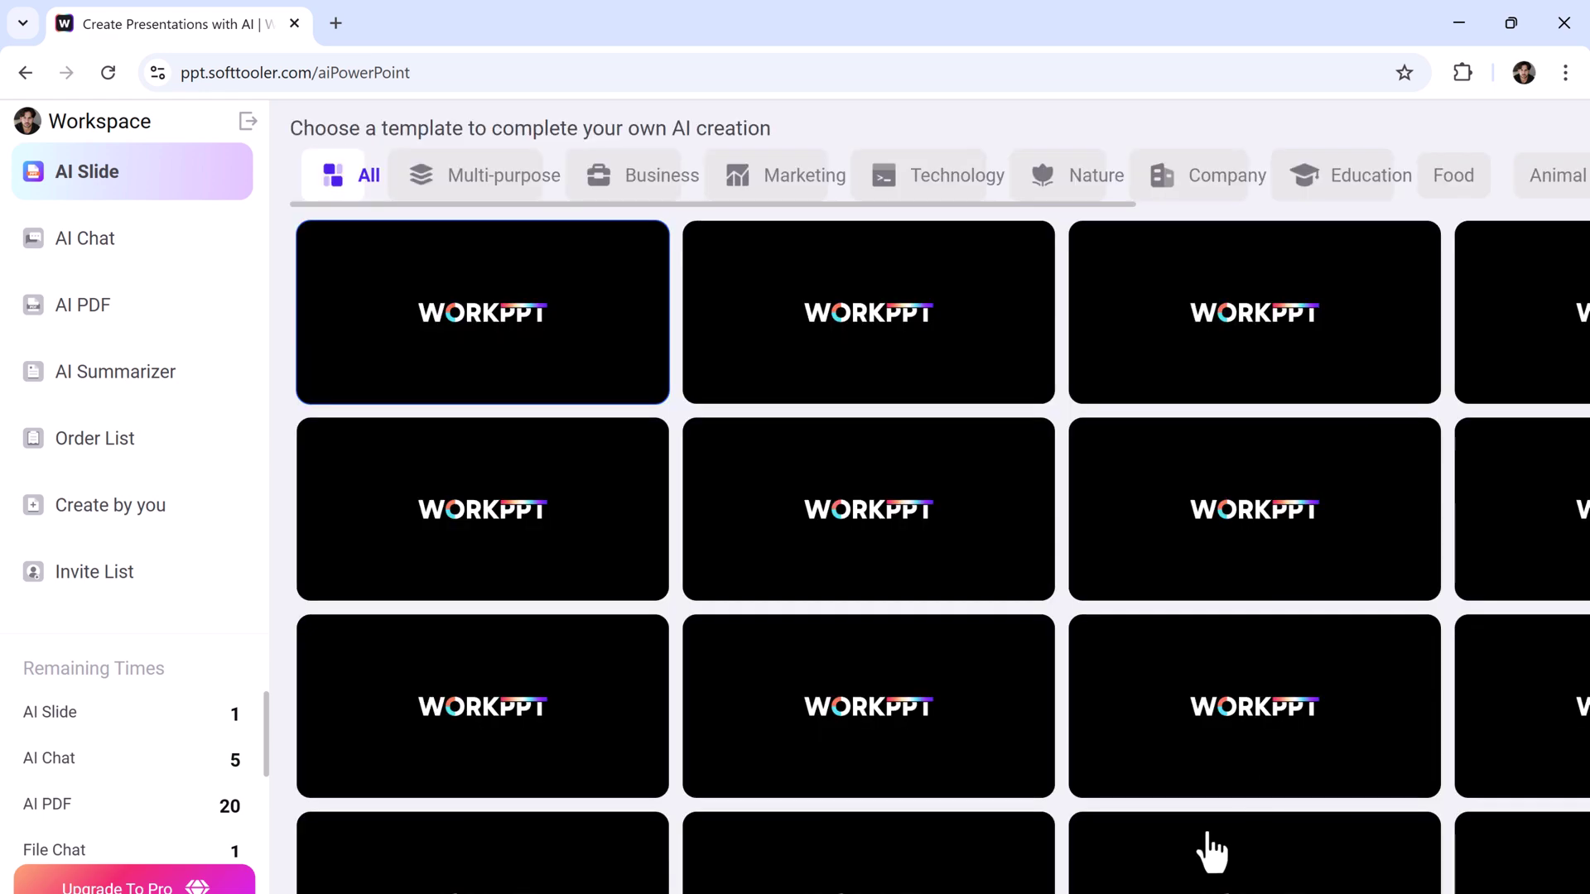
pyautogui.scroll(-4, 1477, 384)
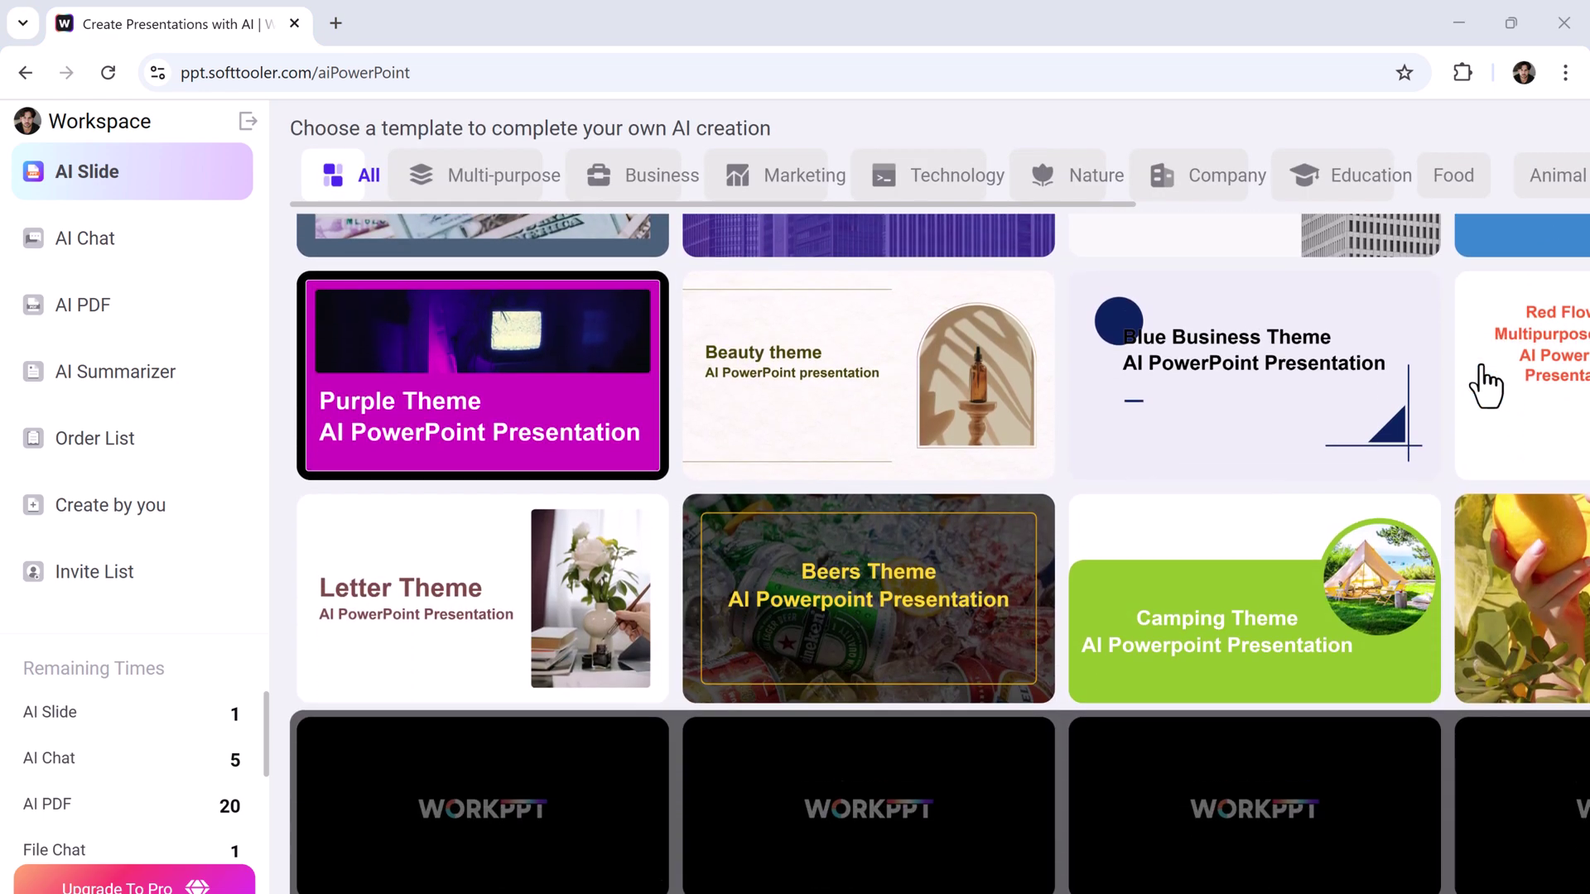
pyautogui.scroll(4, 1476, 384)
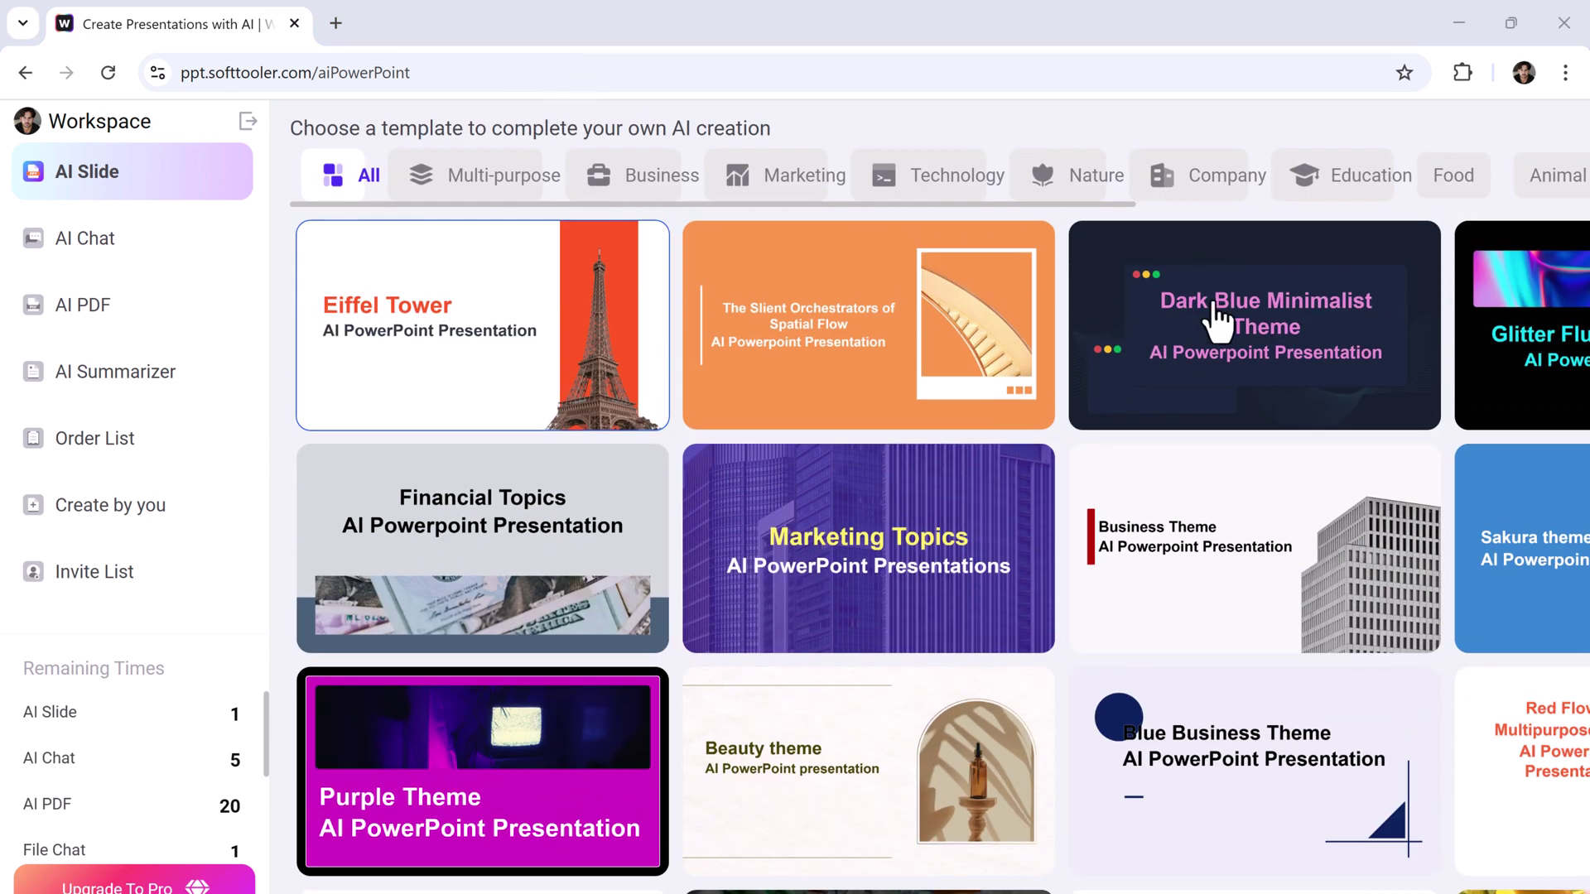
pyautogui.scroll(-1, 1528, 432)
pyautogui.scroll(-2, 1528, 431)
pyautogui.scroll(-1, 1529, 432)
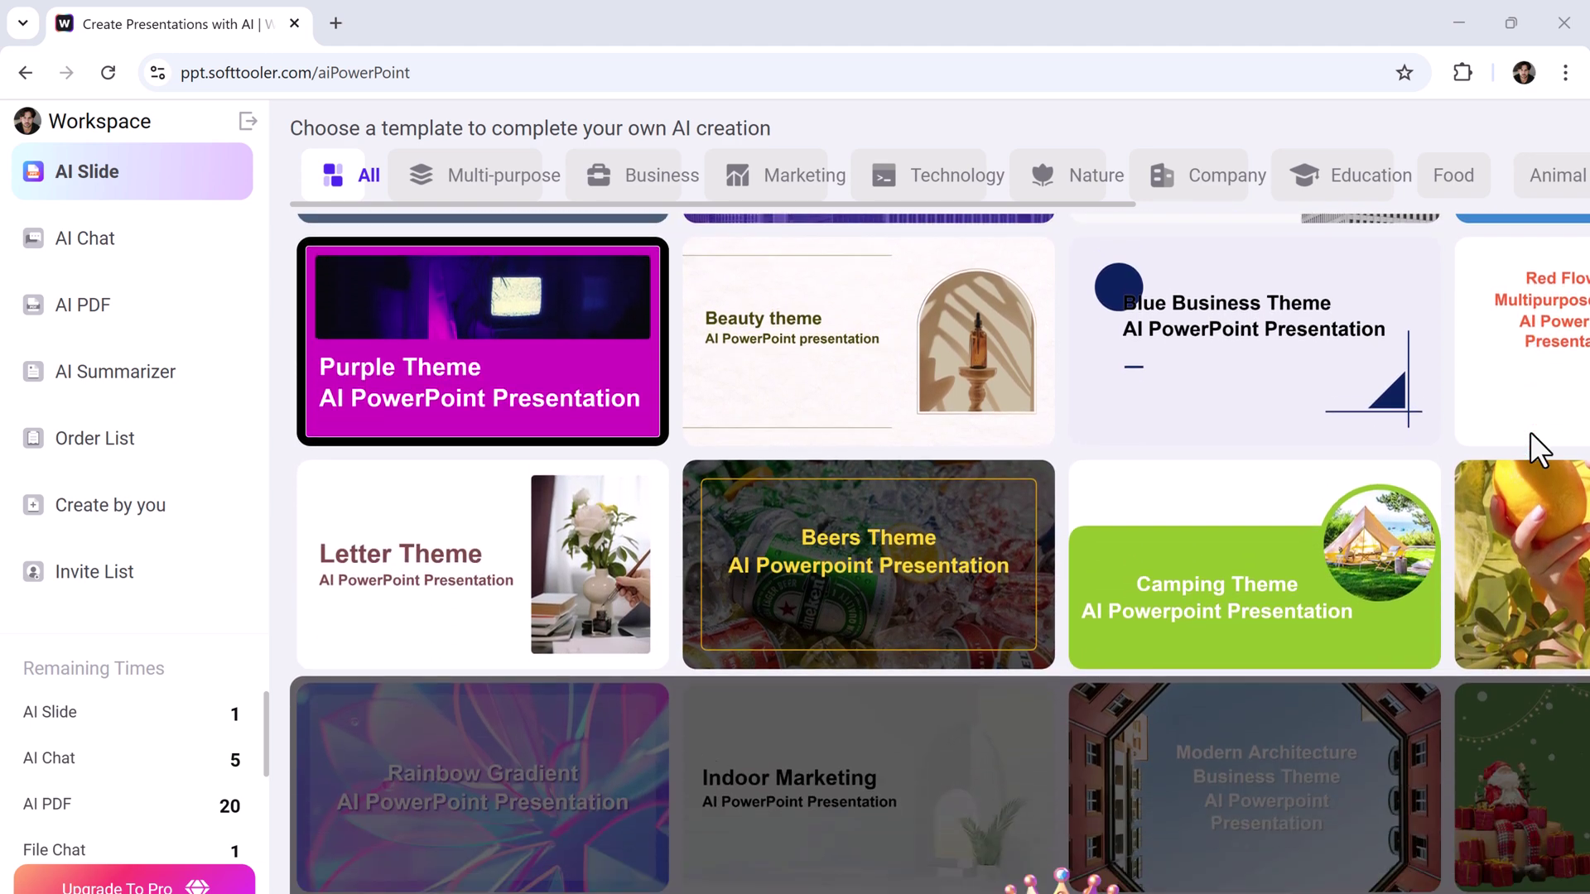
pyautogui.scroll(-2, 1530, 431)
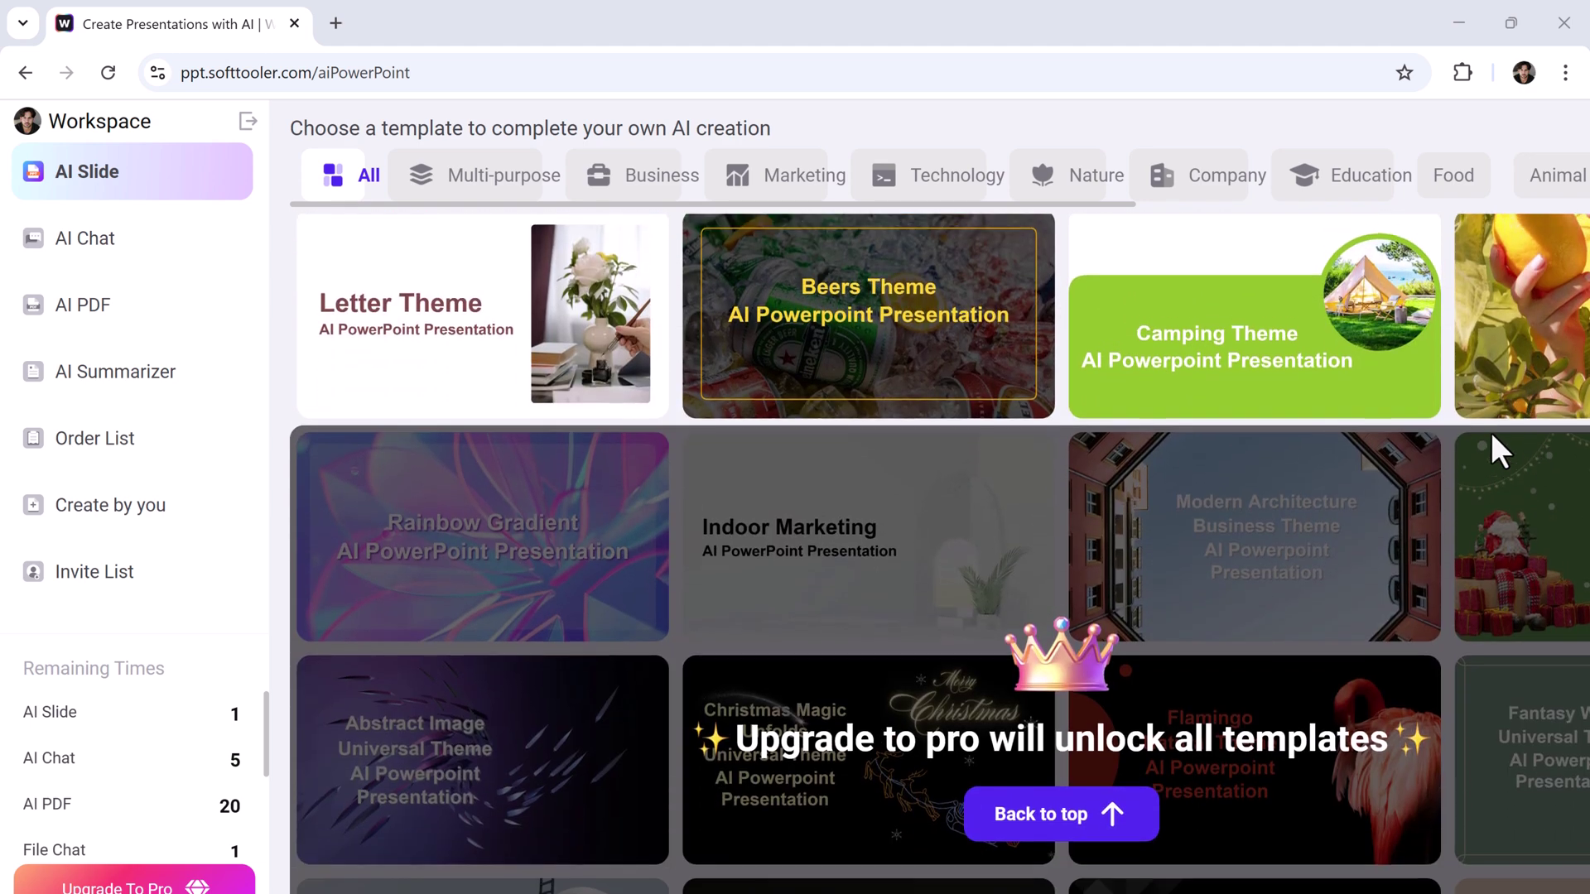
pyautogui.scroll(5, 1491, 433)
pyautogui.click(488, 186)
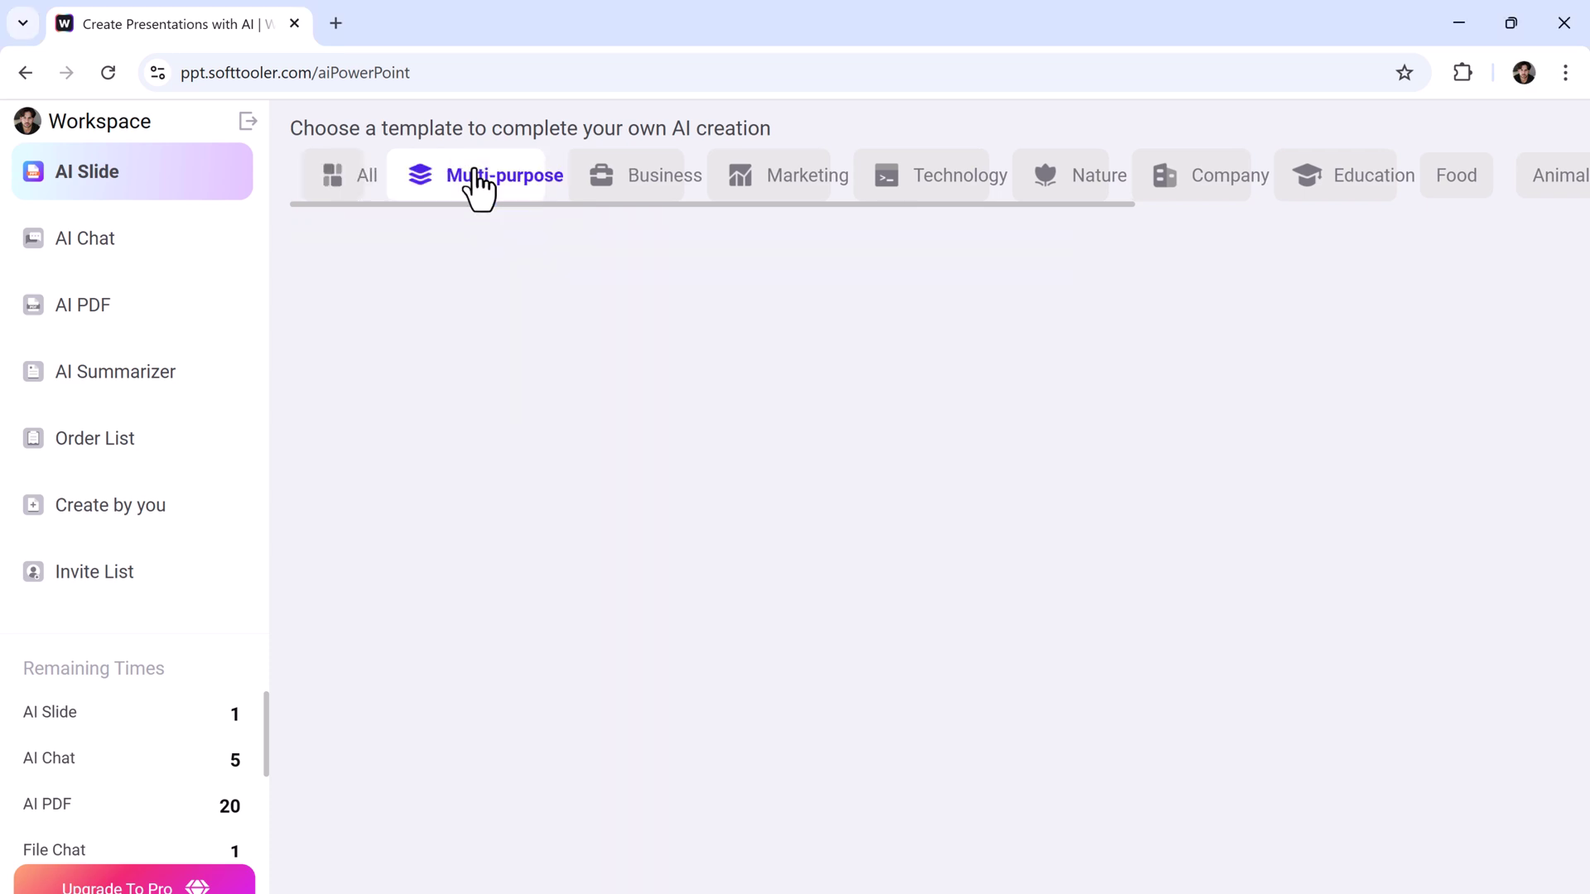
pyautogui.click(661, 187)
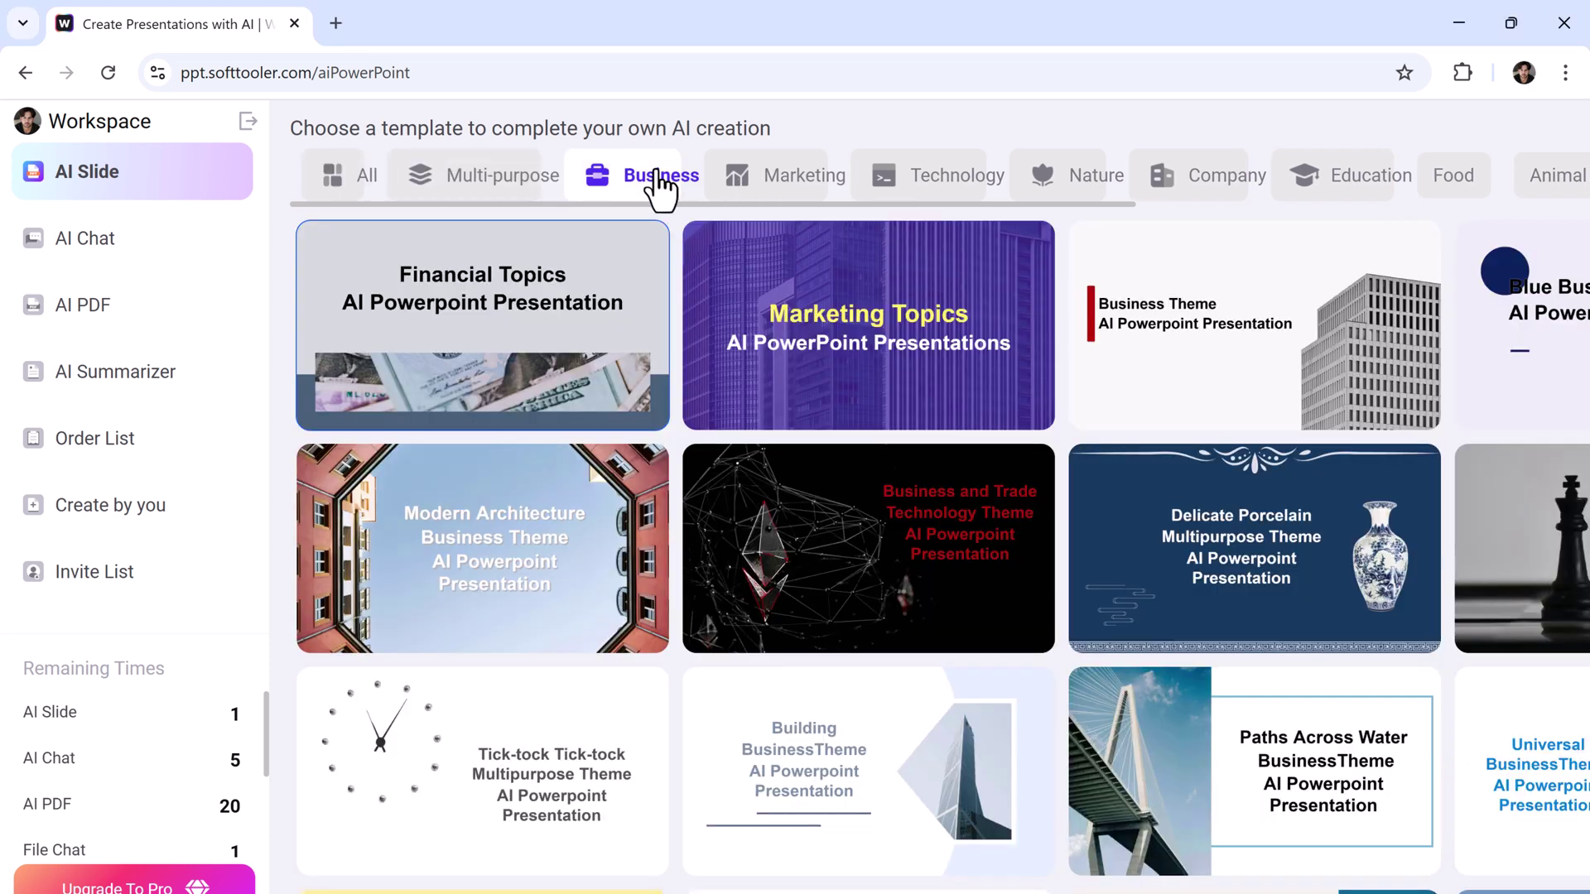
# Step: Filter to marketing then business templates and preview the red-accented Business Theme
pyautogui.click(787, 193)
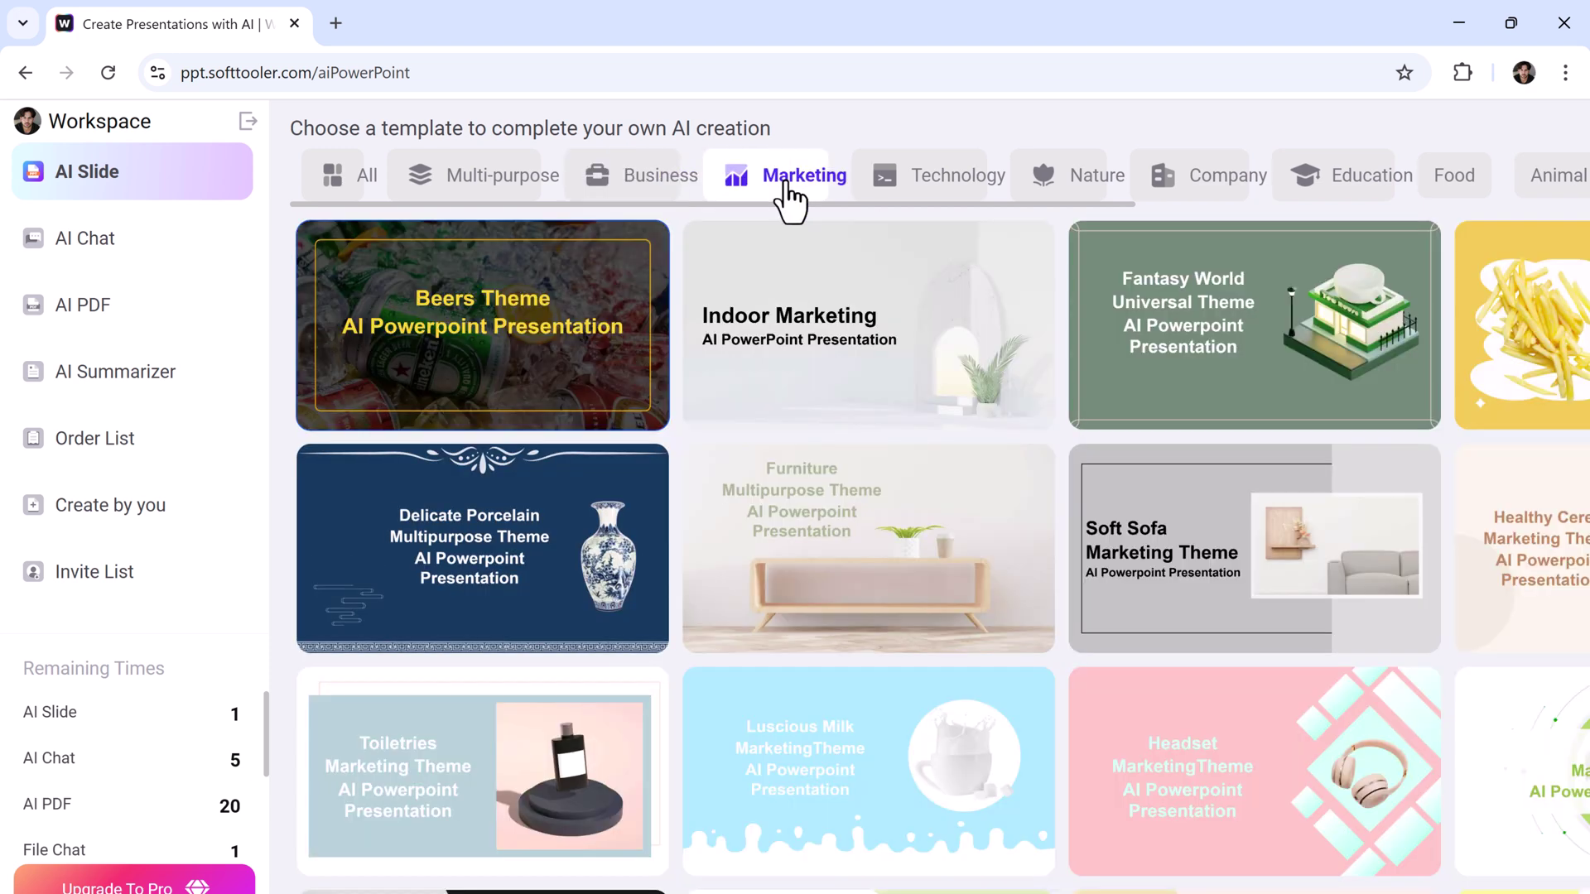
pyautogui.click(647, 187)
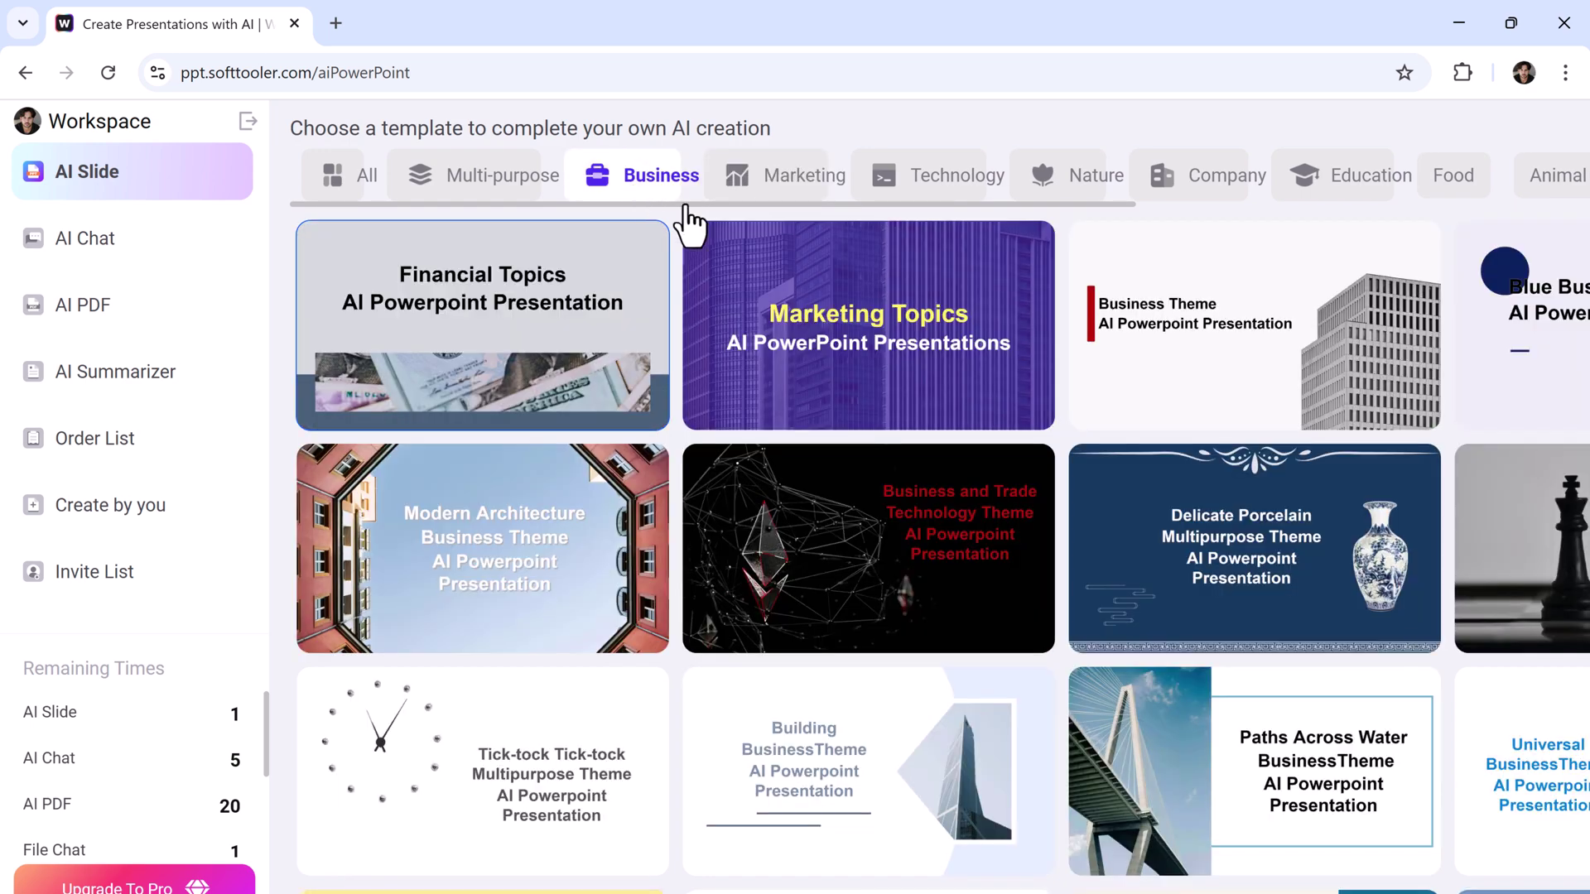
pyautogui.scroll(-2, 746, 323)
pyautogui.scroll(1, 789, 402)
pyautogui.scroll(1, 790, 410)
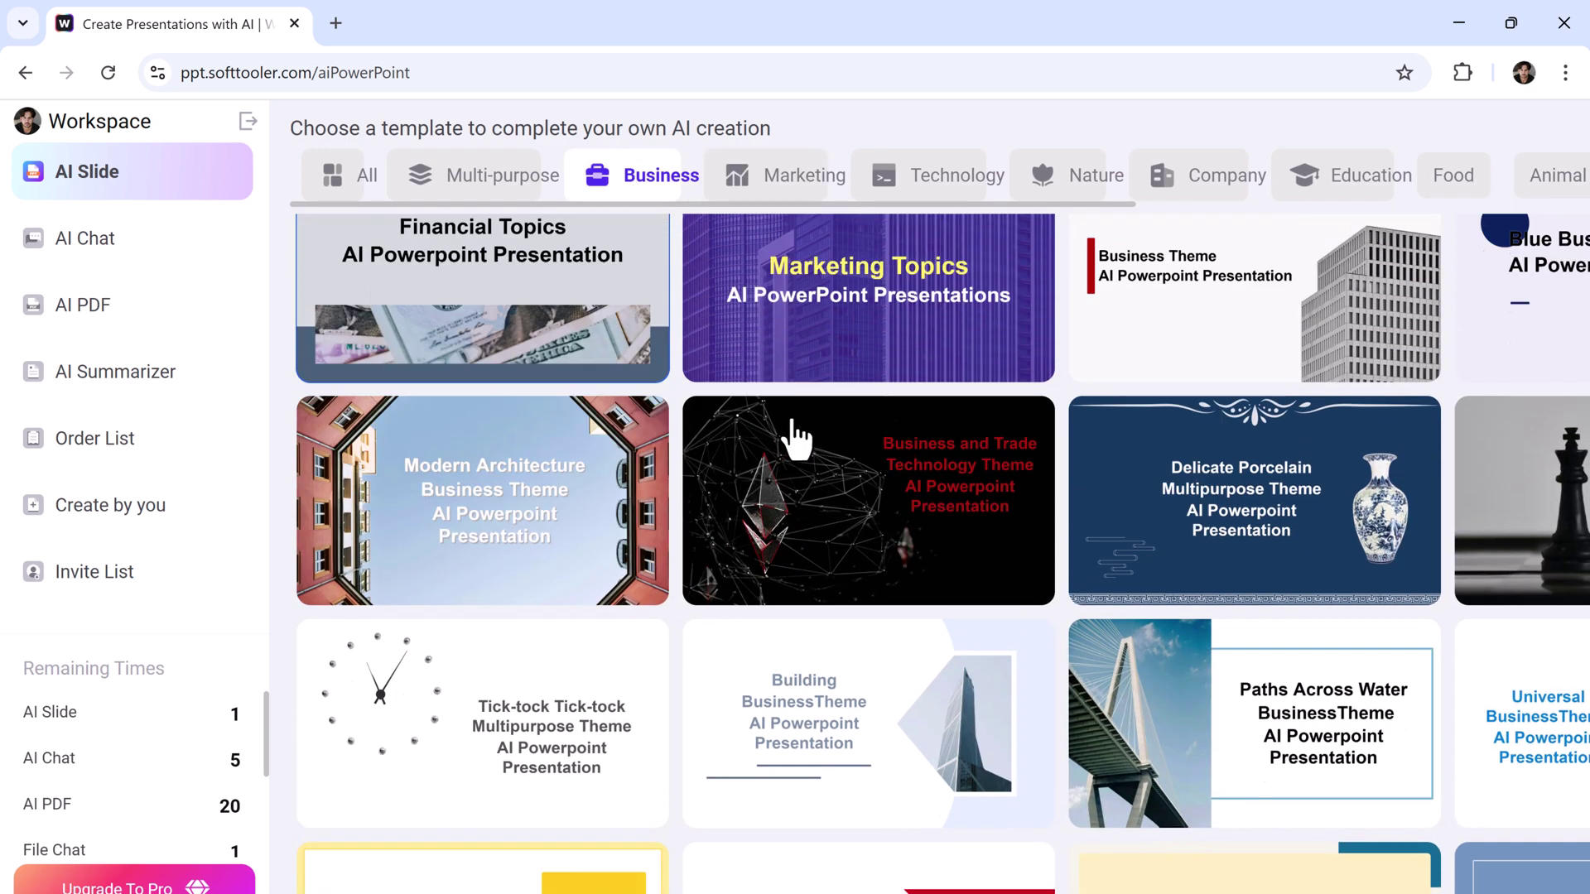
pyautogui.scroll(1, 793, 429)
pyautogui.click(1156, 321)
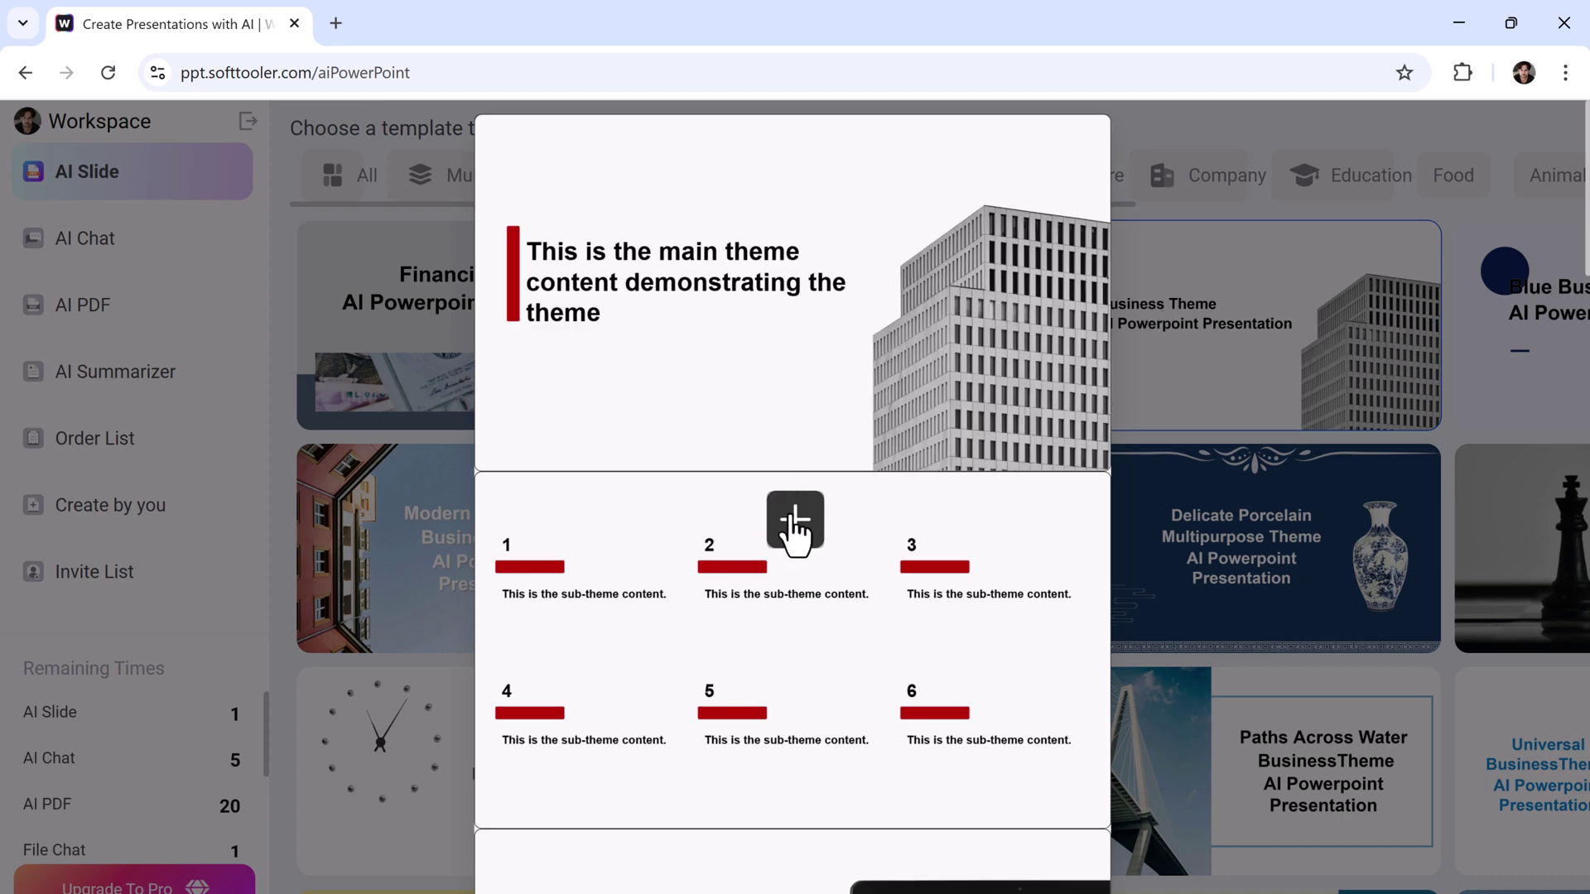
# Step: Build the 10-slide branding deck with the Business Theme template
pyautogui.click(790, 520)
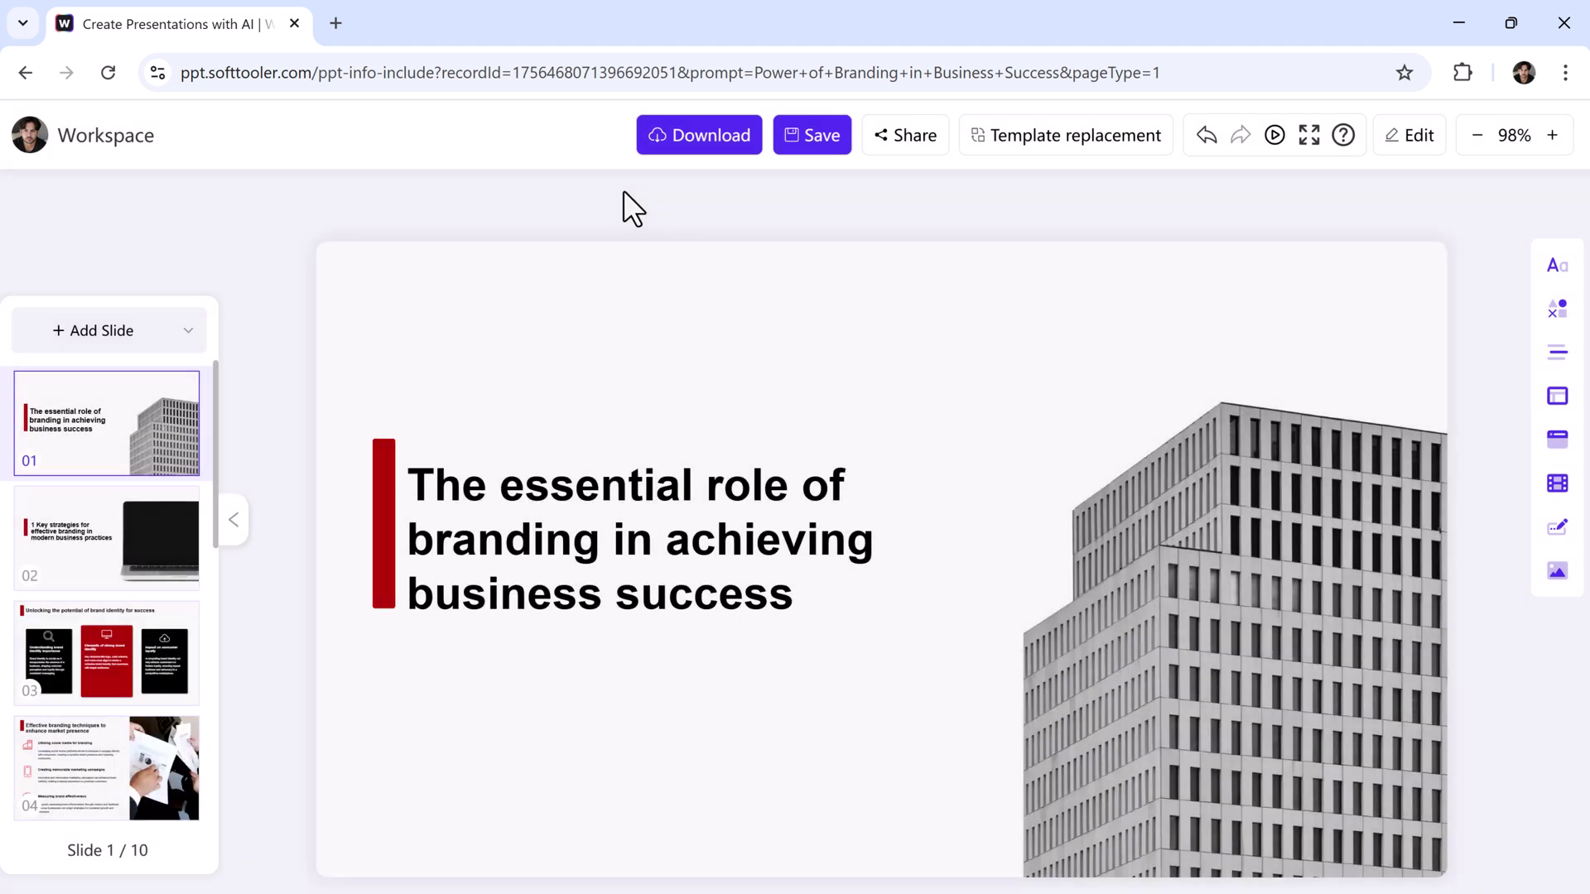
# Step: Review the generated slides 2 through 9 from the thumbnail panel
pyautogui.click(100, 576)
pyautogui.click(106, 647)
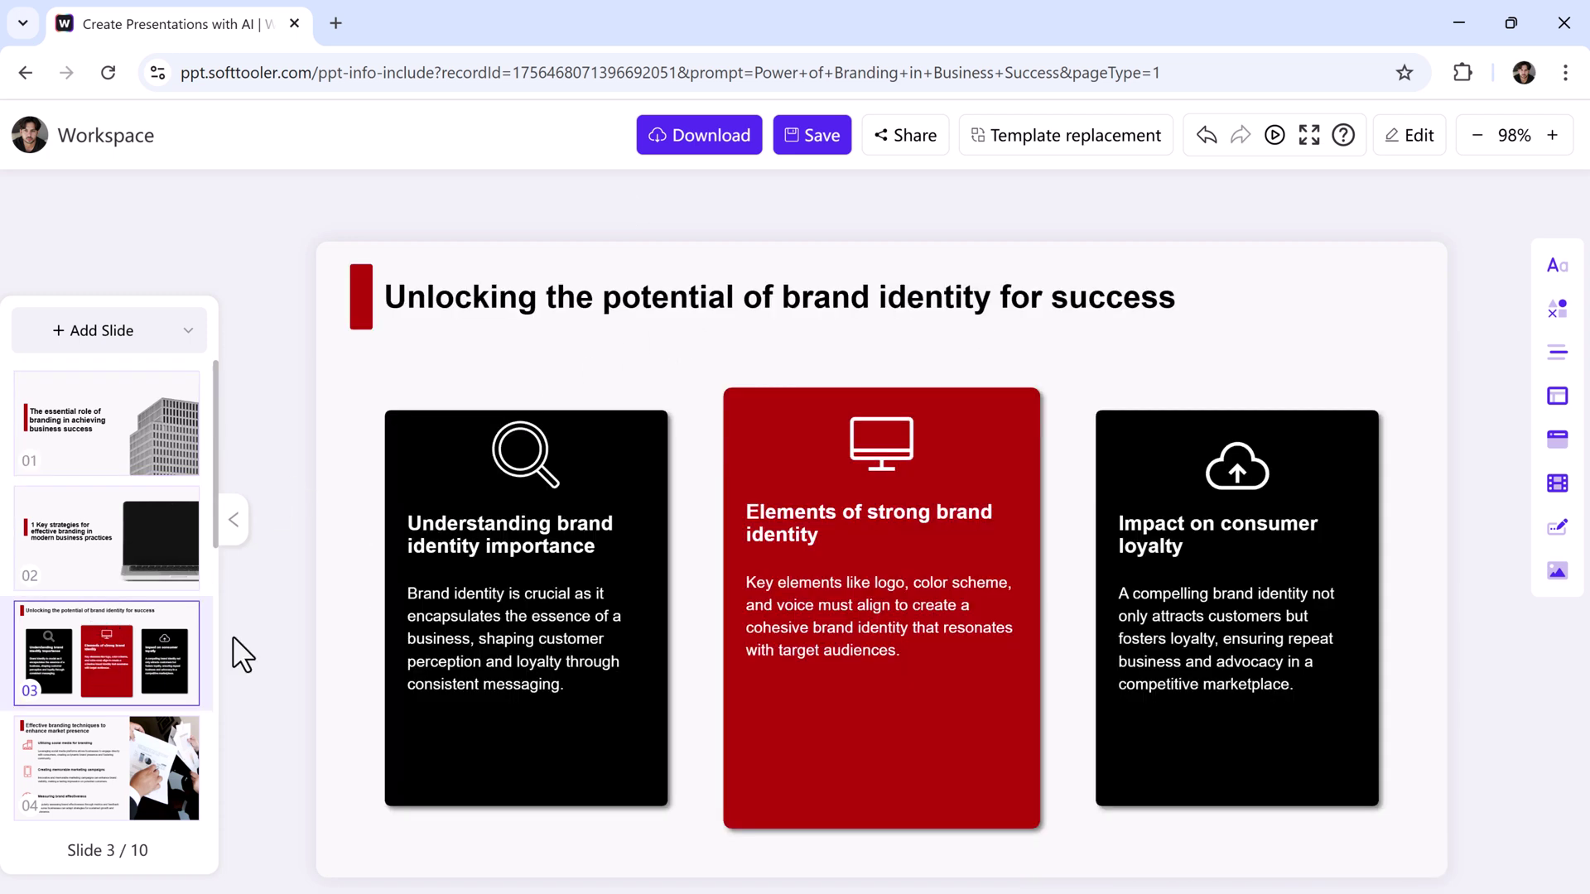
pyautogui.scroll(-2, 151, 584)
pyautogui.click(152, 584)
pyautogui.scroll(-2, 152, 583)
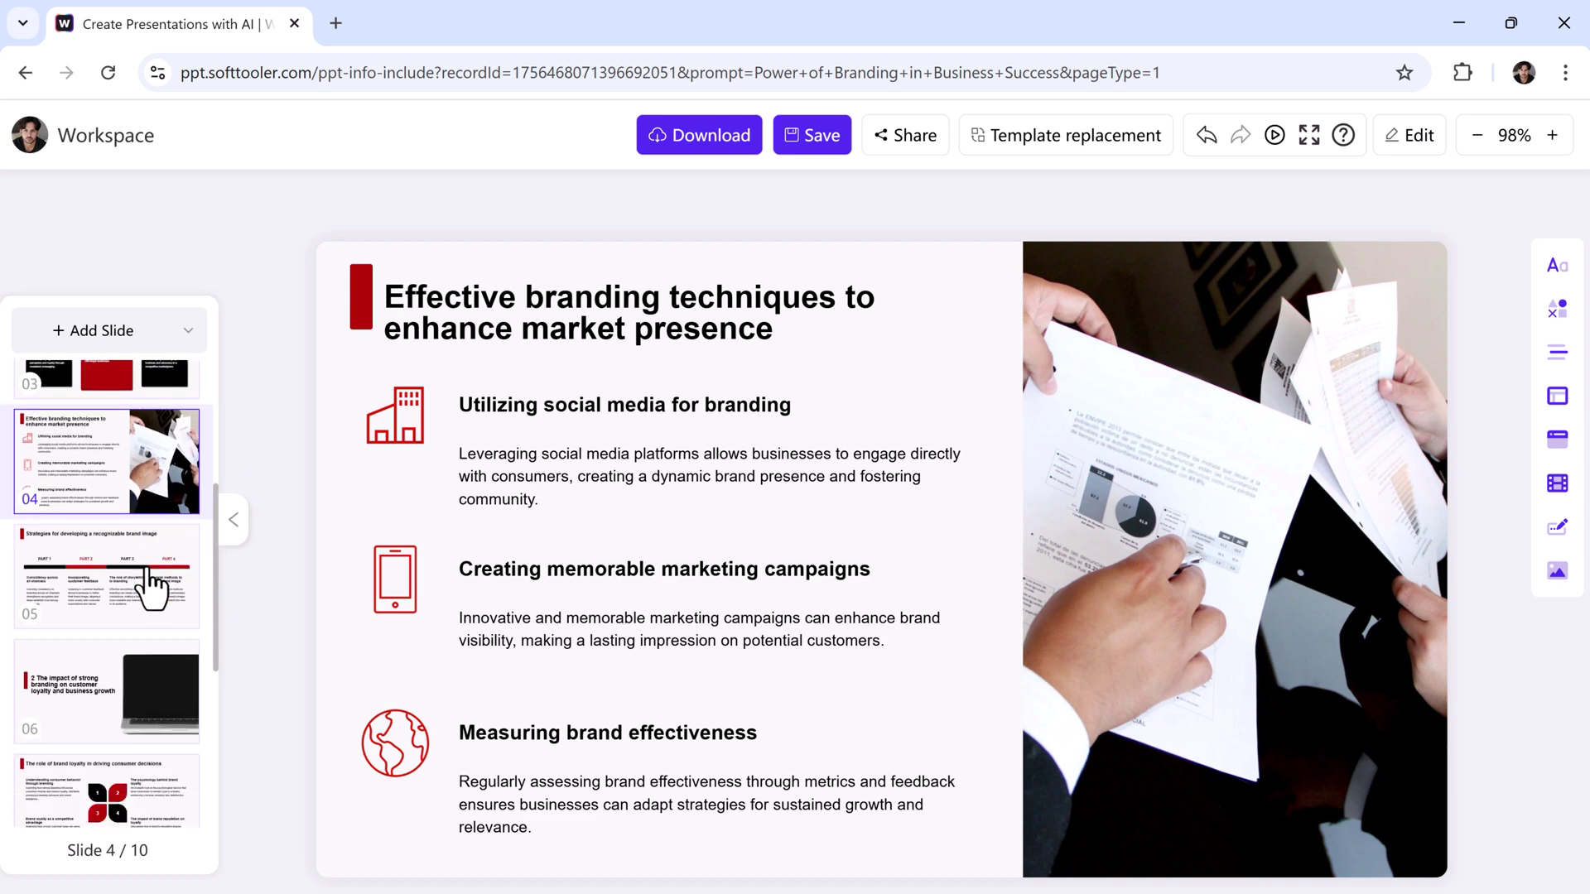
pyautogui.click(152, 583)
pyautogui.scroll(-1, 151, 584)
pyautogui.click(152, 584)
pyautogui.scroll(-1, 153, 585)
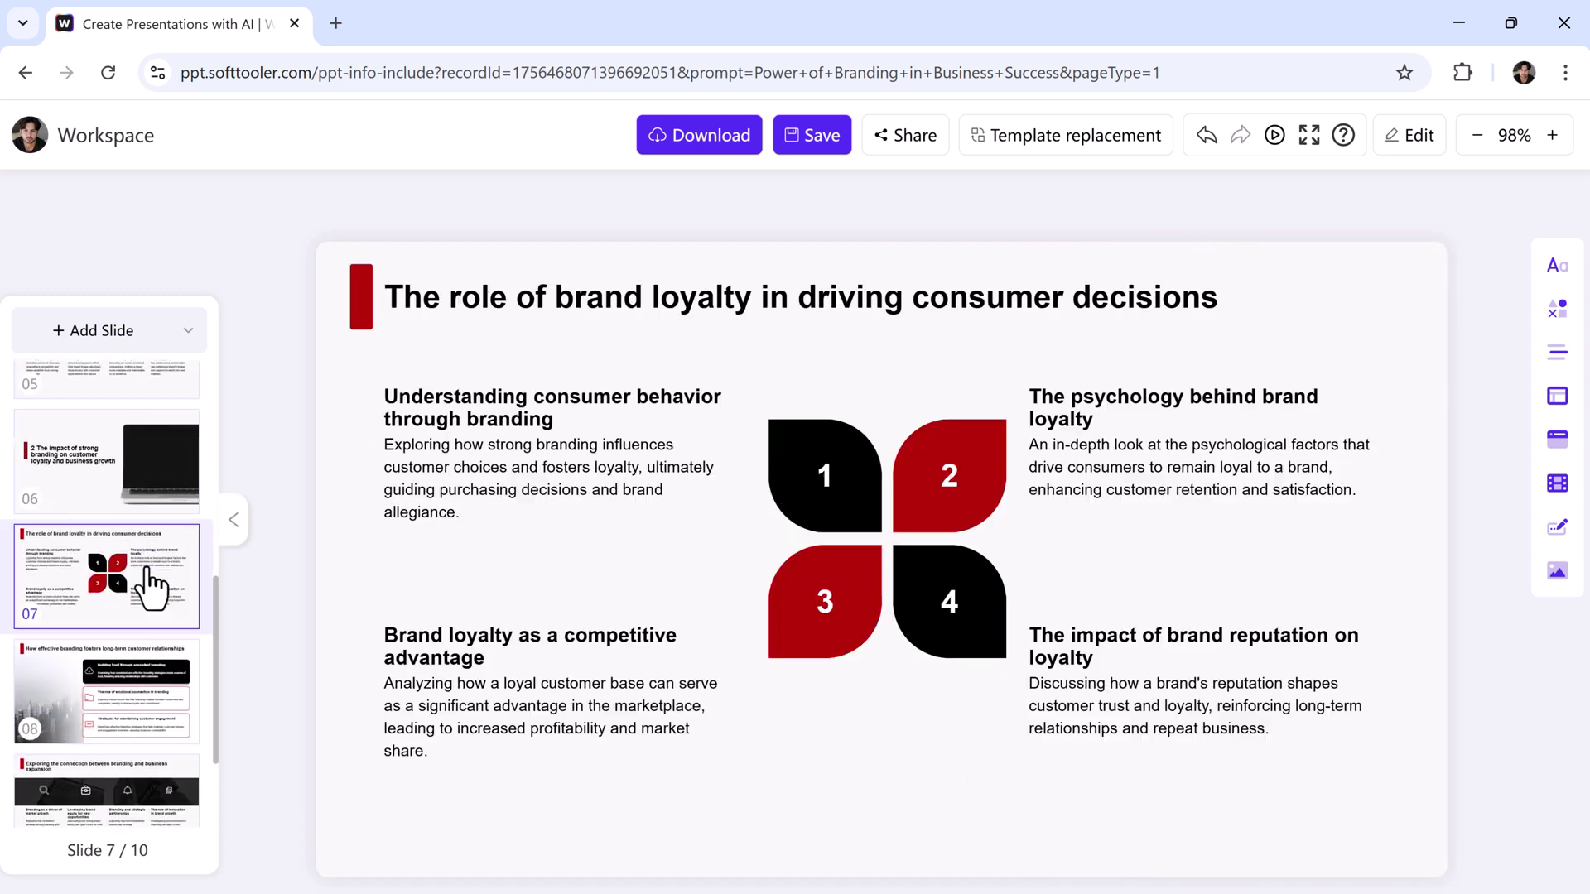
pyautogui.scroll(-1, 151, 585)
pyautogui.click(140, 609)
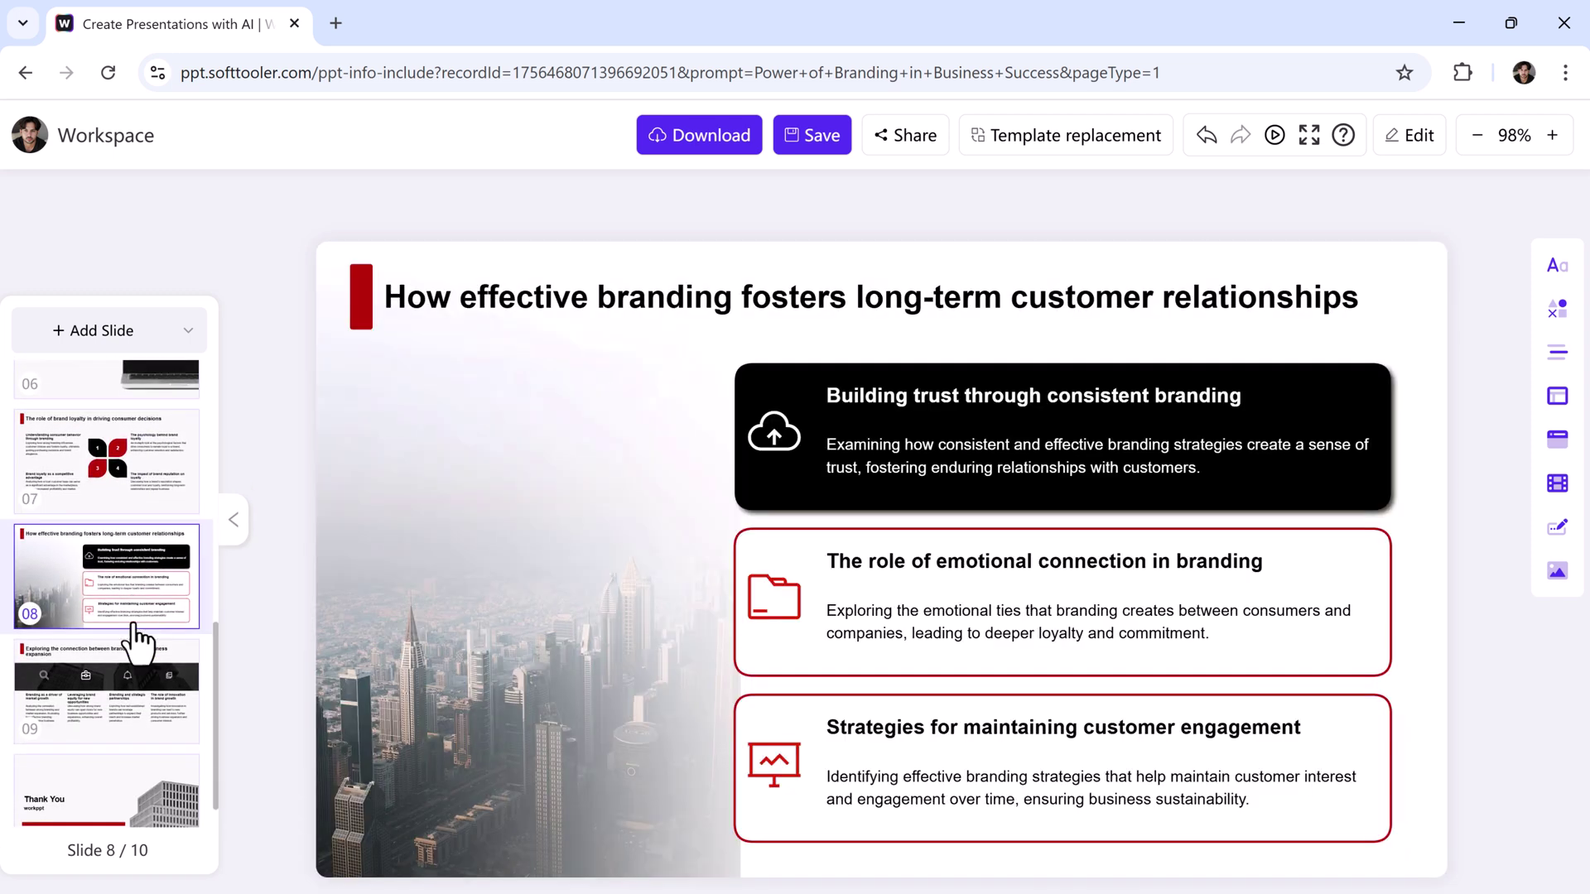
pyautogui.click(134, 712)
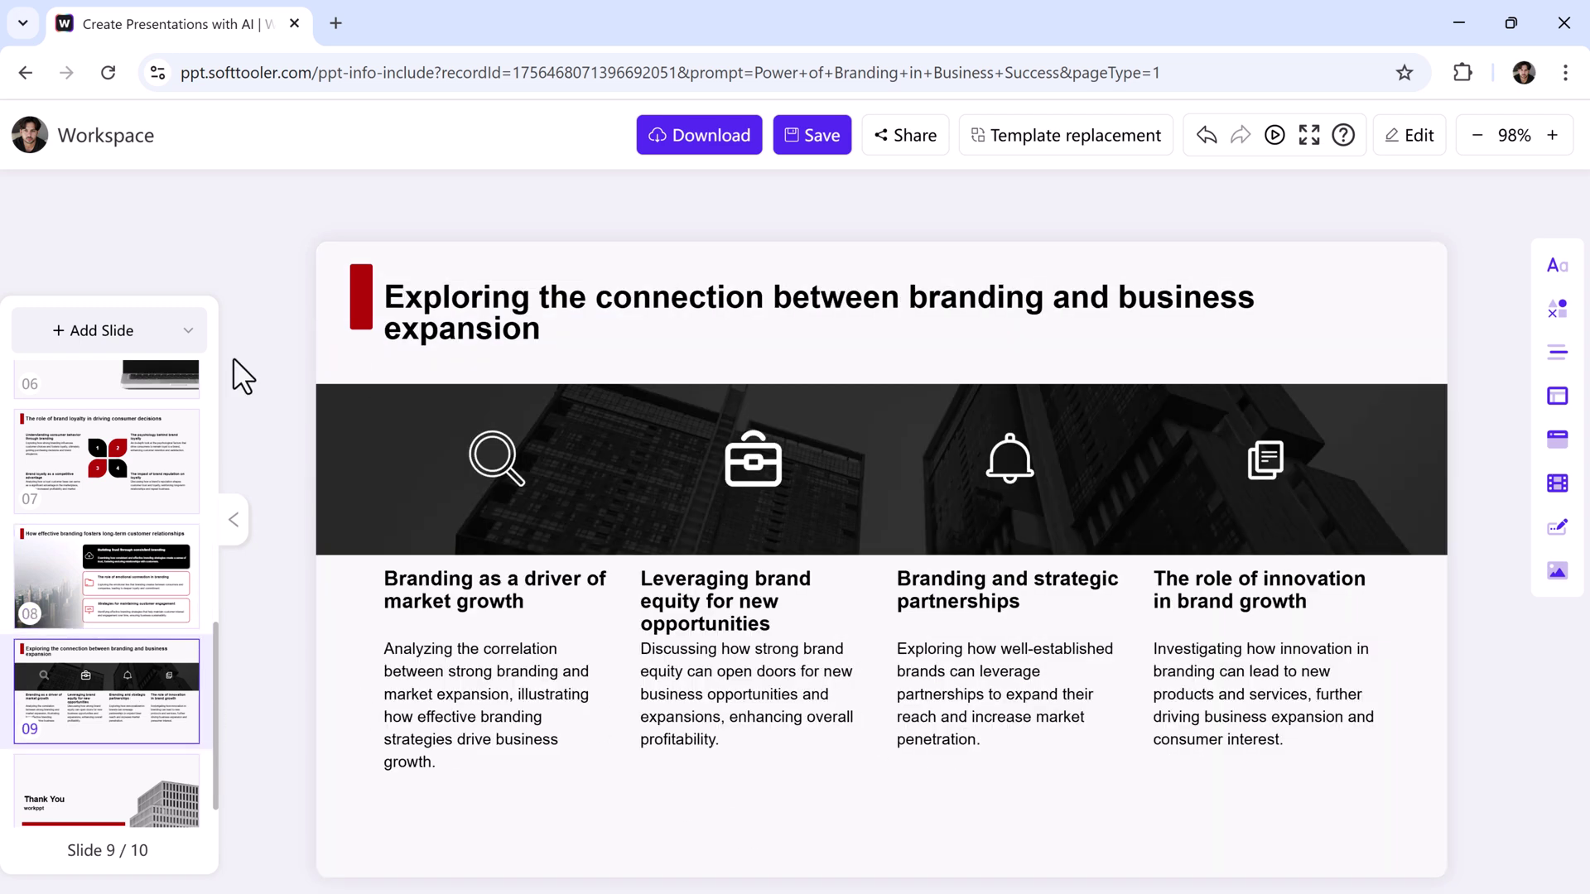
pyautogui.scroll(3, 116, 514)
pyautogui.scroll(3, 115, 546)
# Step: Return to slide 4 and select the 'Utilizing social media for branding' heading
pyautogui.click(111, 790)
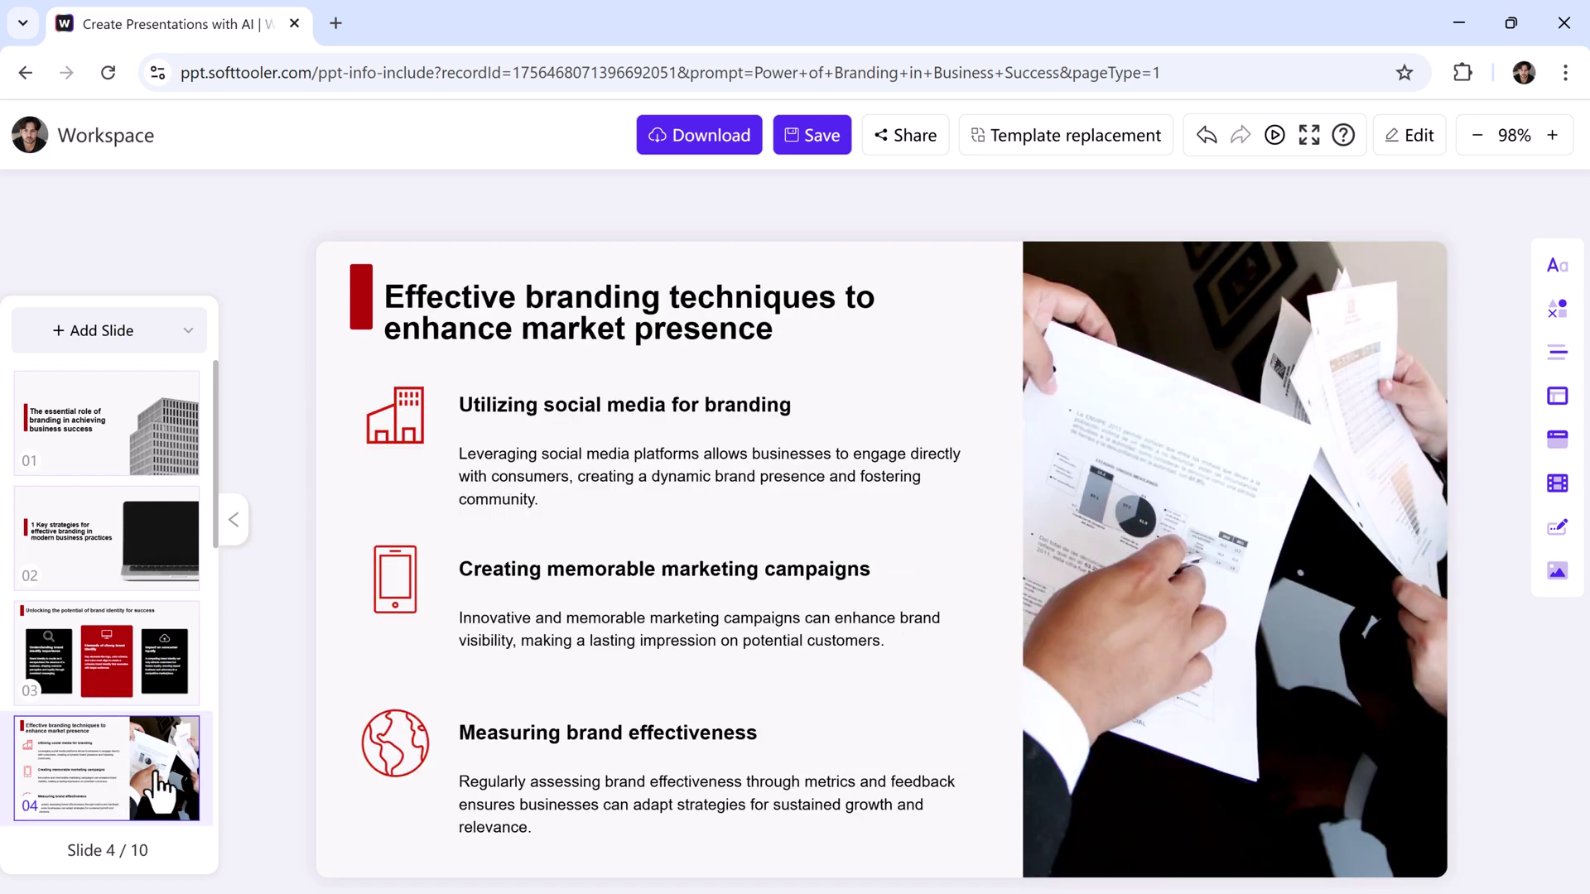
pyautogui.click(717, 403)
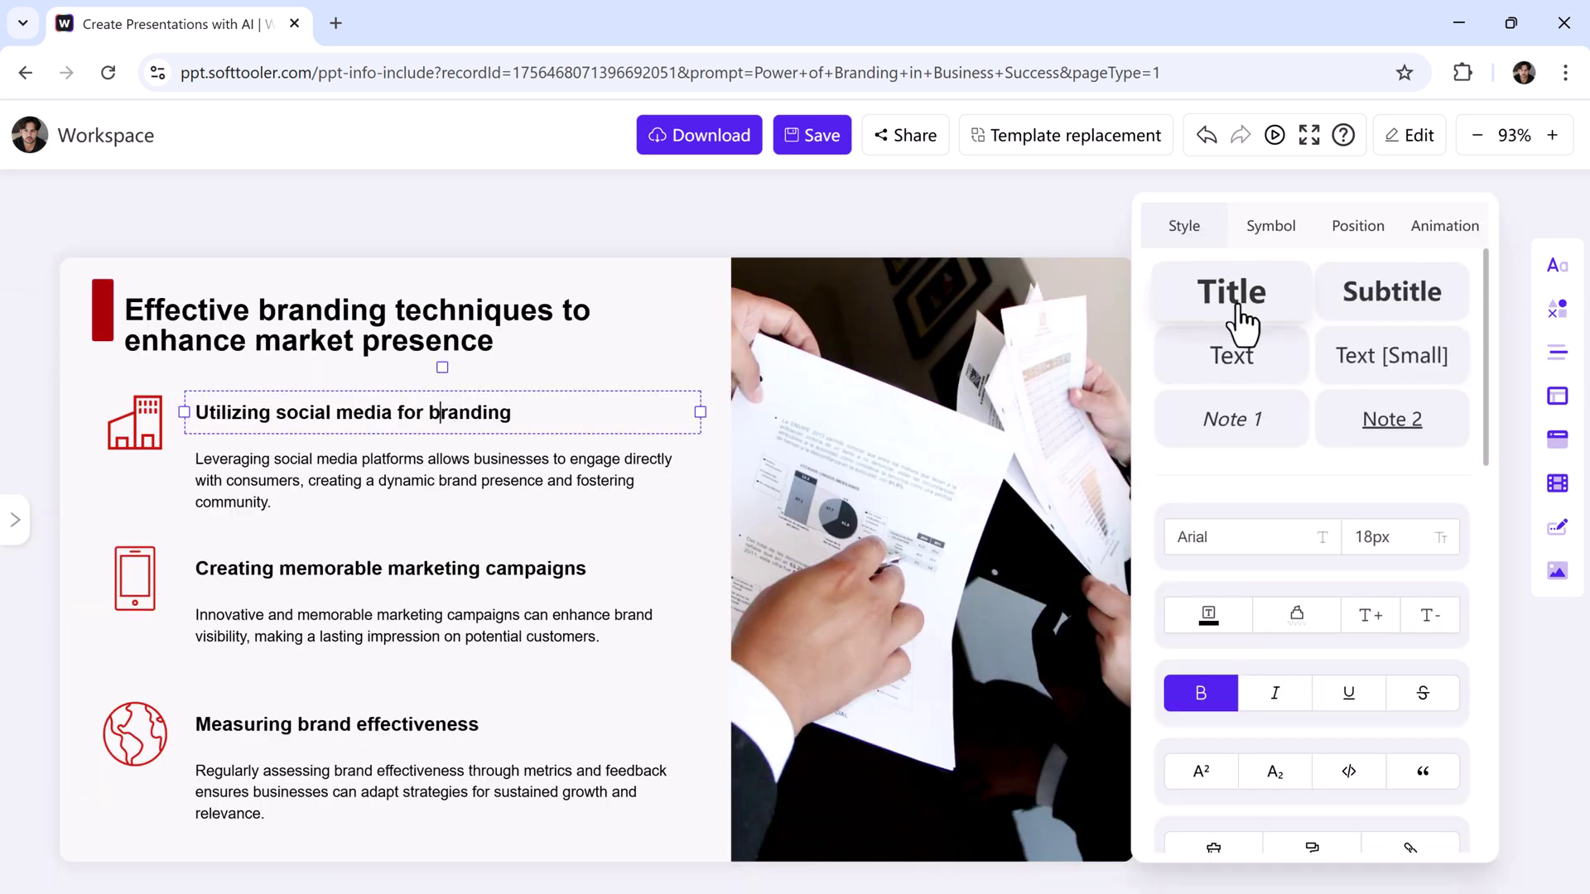
# Step: Browse the Symbol, Position and Animation panels for slide 4's text and toggle Bold on the paragraph
pyautogui.click(1258, 231)
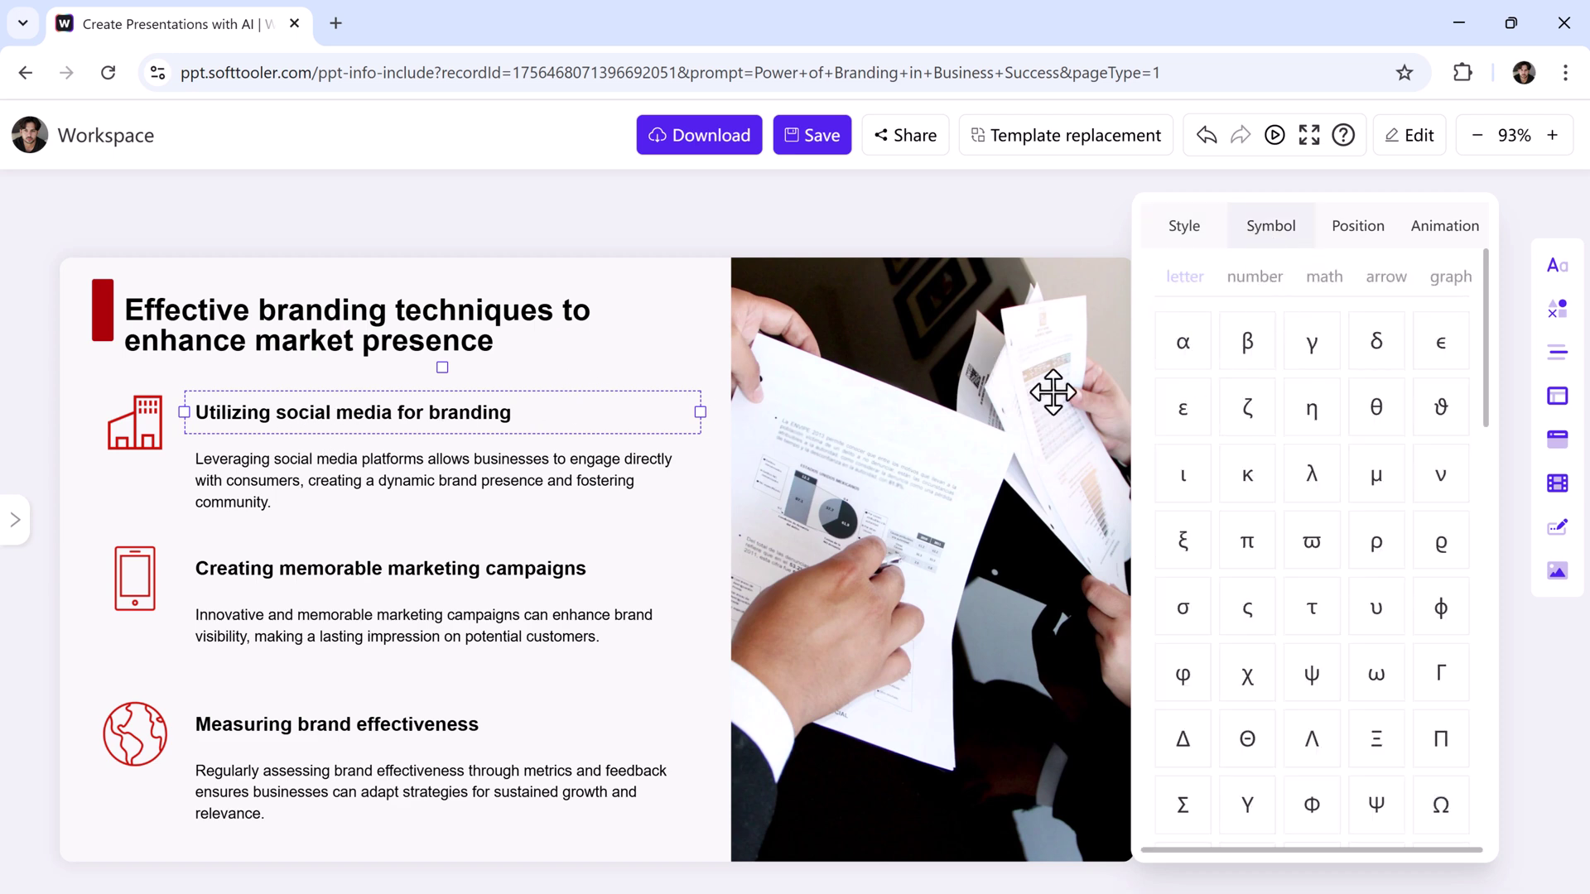
pyautogui.click(1372, 241)
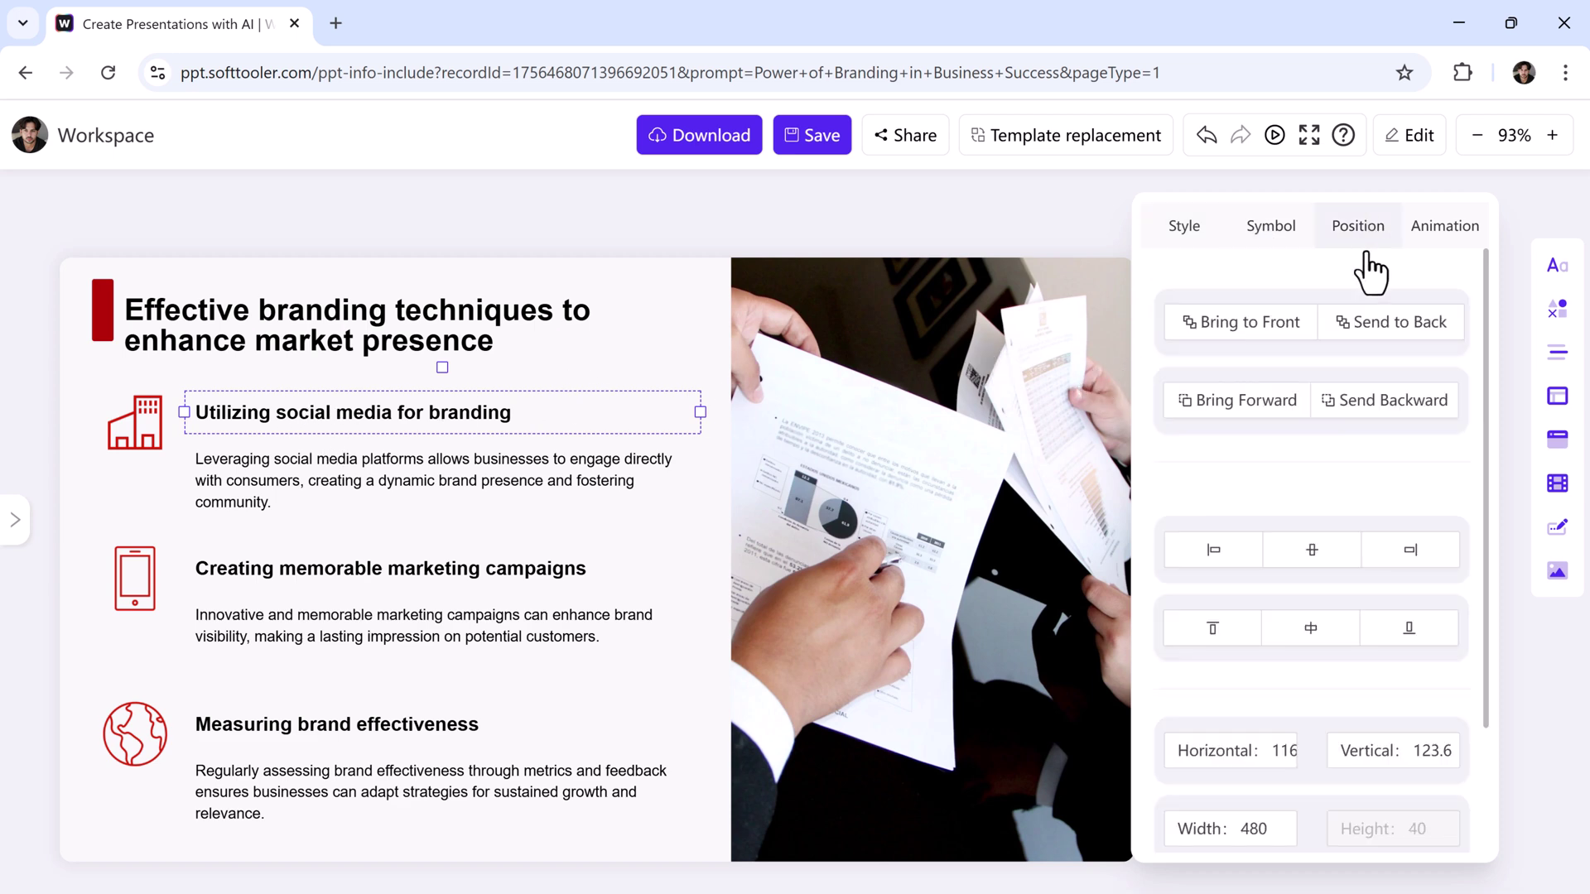
pyautogui.click(300, 485)
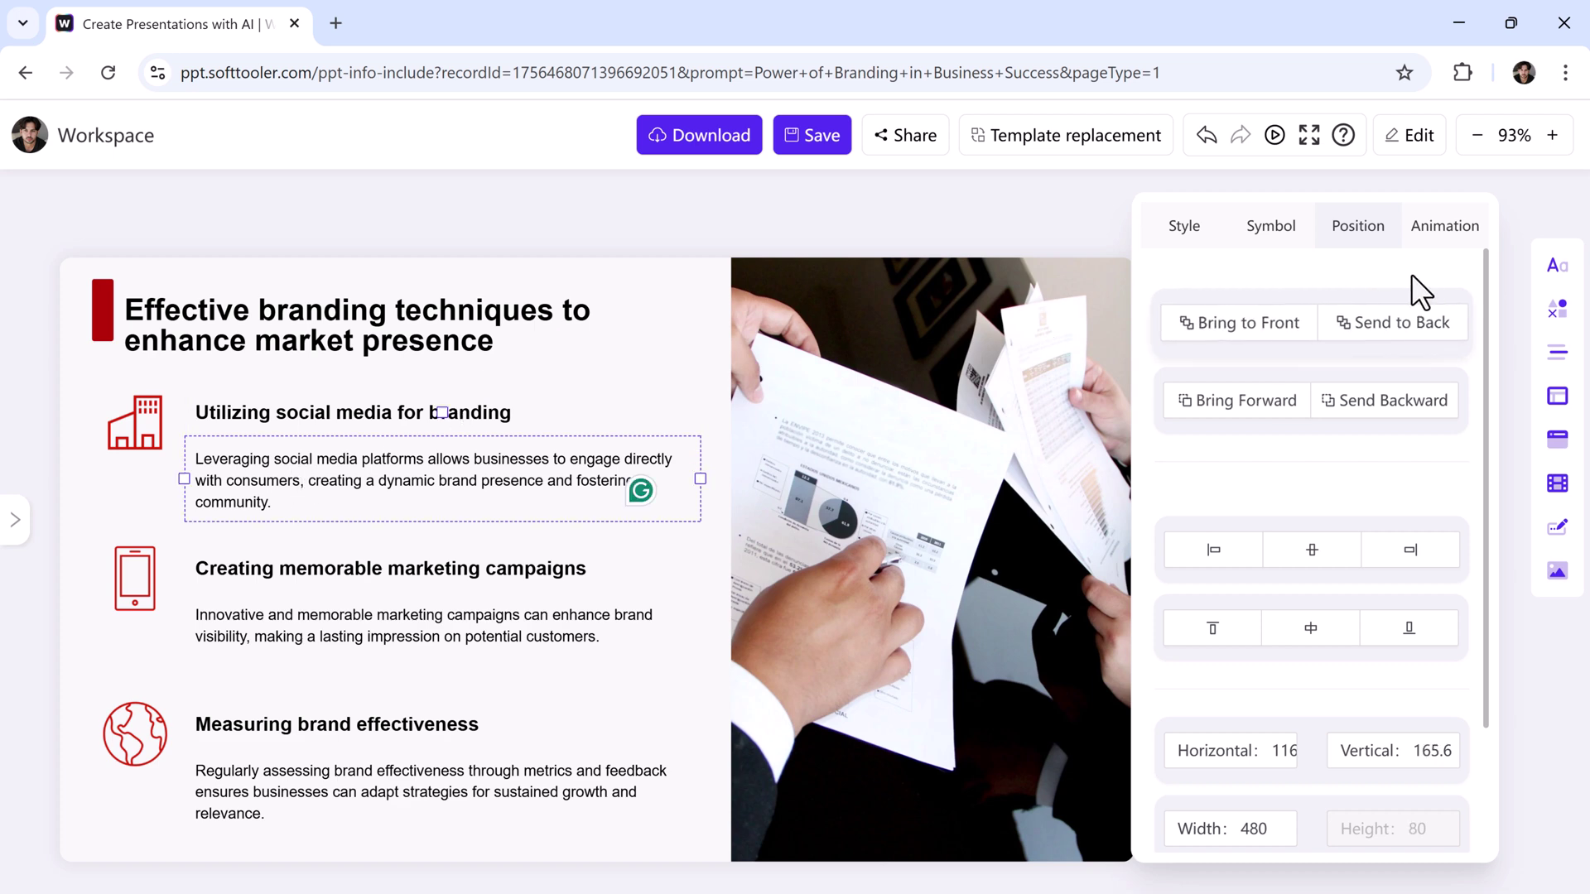
pyautogui.click(1442, 231)
pyautogui.click(1179, 233)
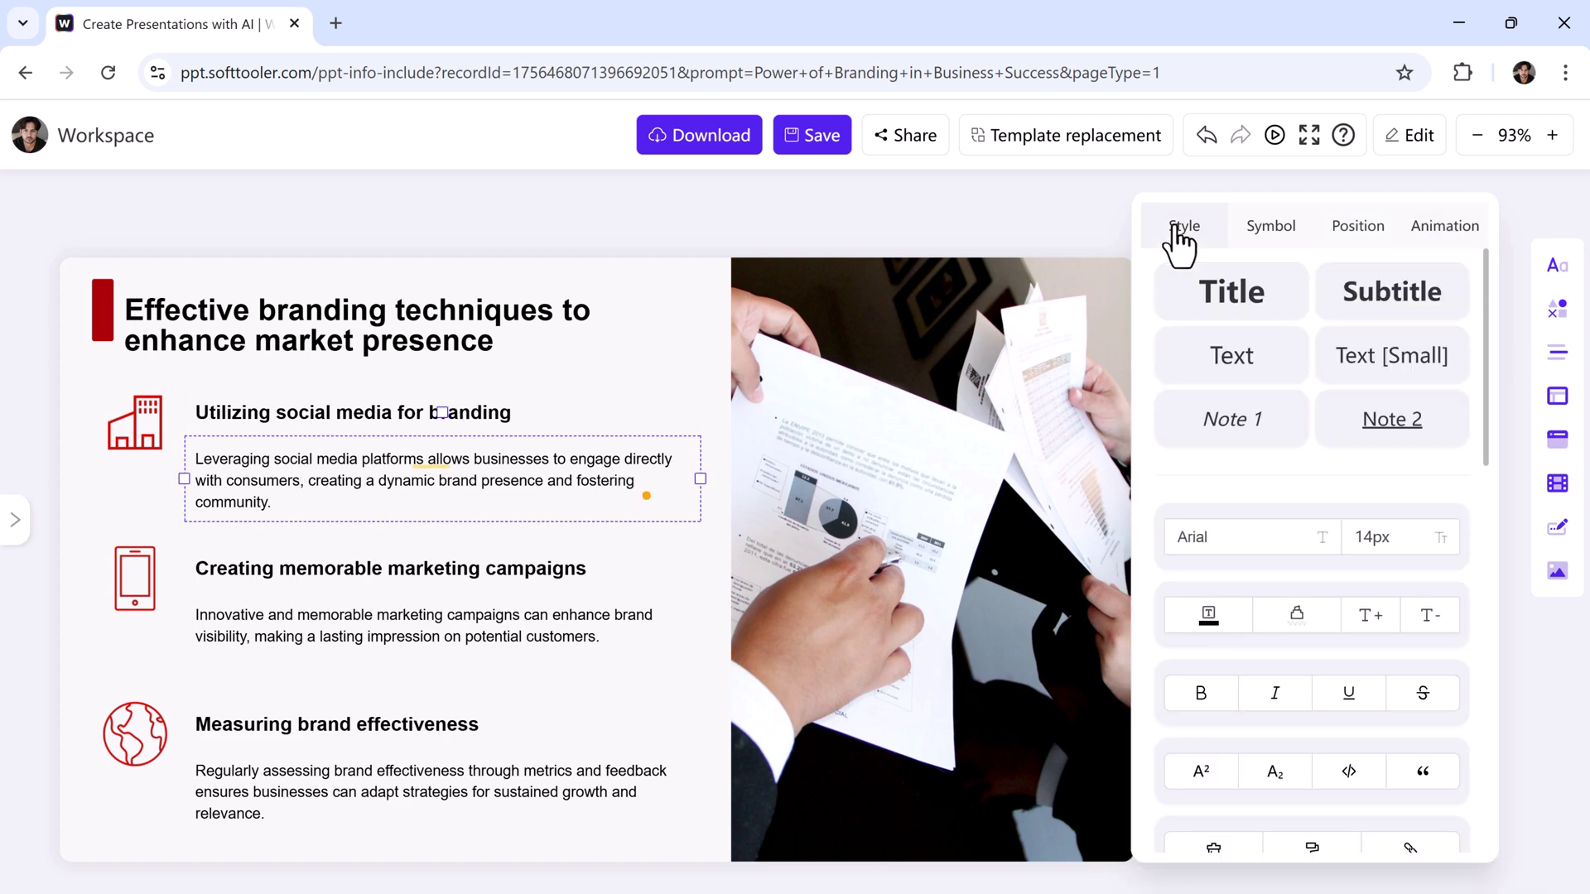
pyautogui.click(1212, 703)
pyautogui.click(581, 540)
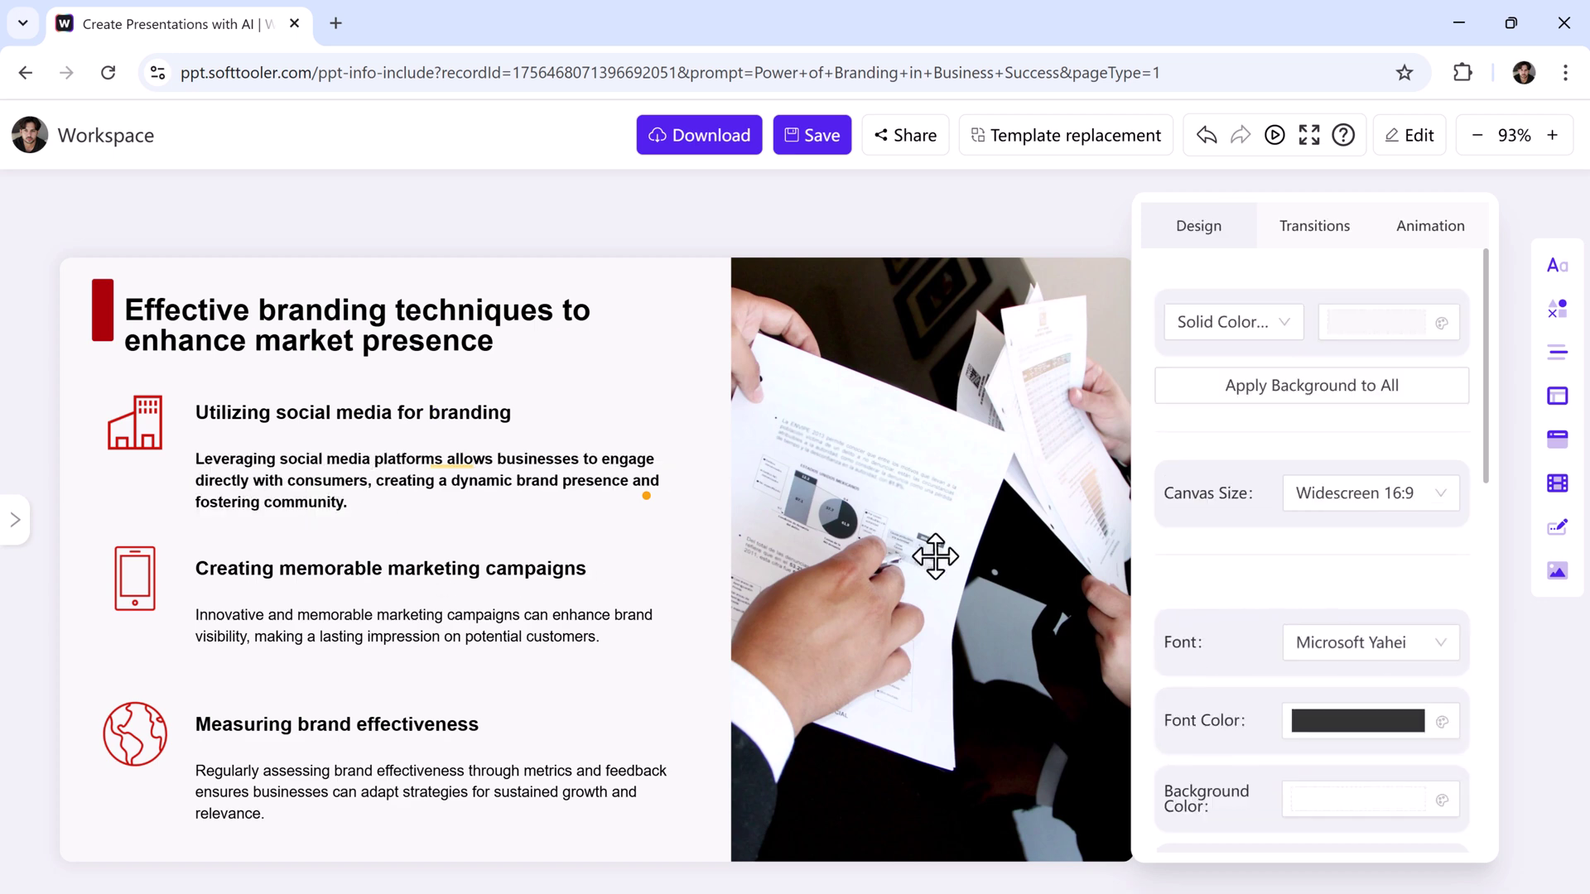
pyautogui.scroll(-1, 746, 522)
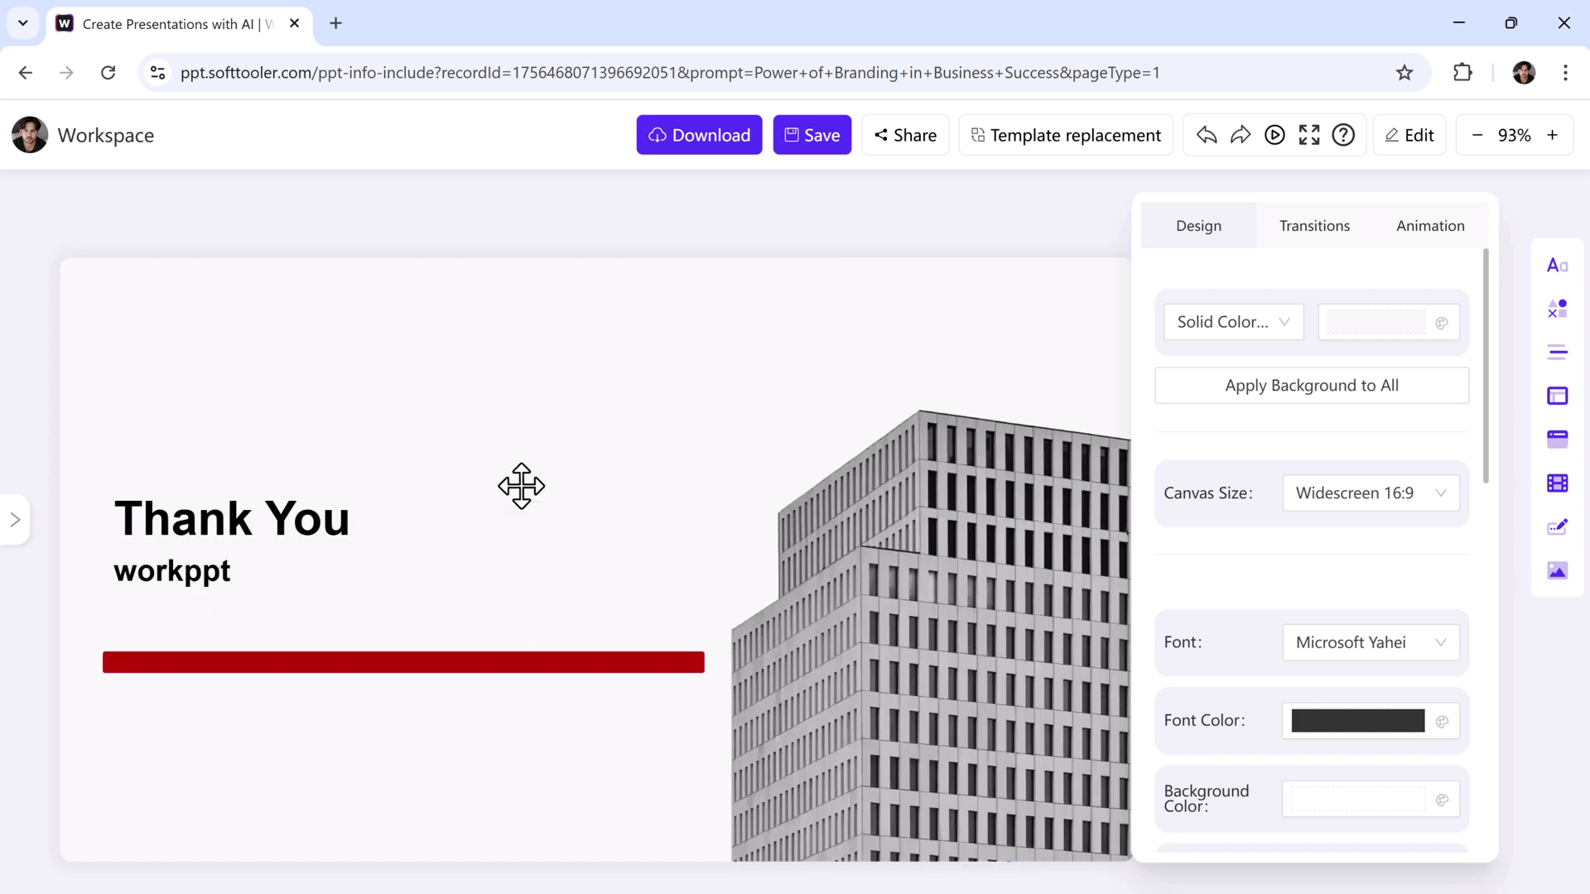
# Step: Return to slide 4 and open the company logo and name insertion settings
pyautogui.click(18, 525)
pyautogui.click(99, 750)
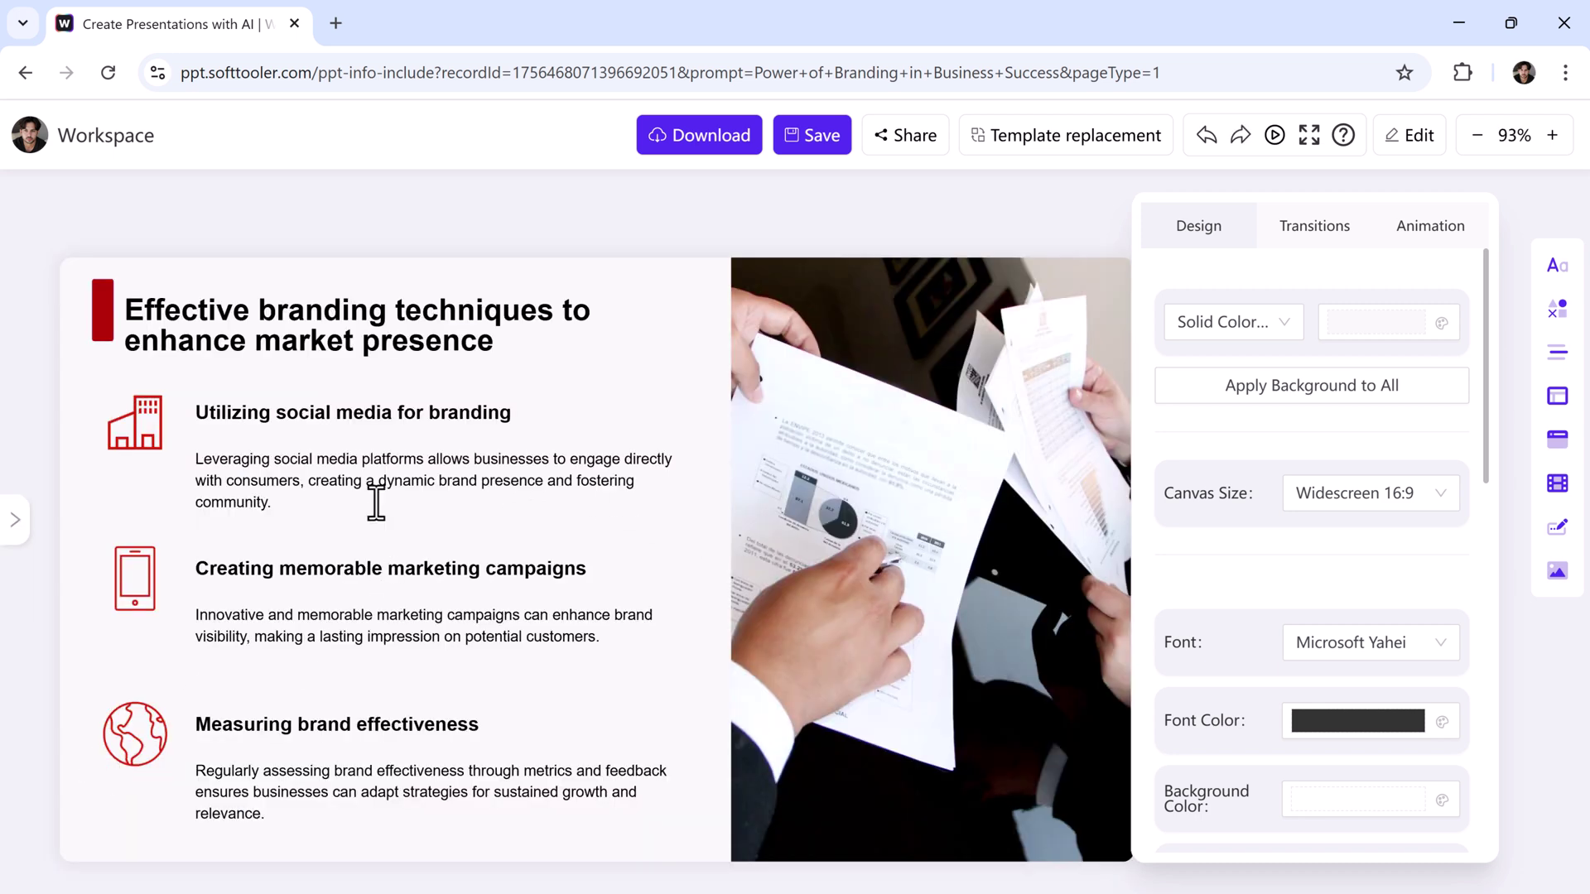
pyautogui.click(1557, 482)
pyautogui.click(1557, 528)
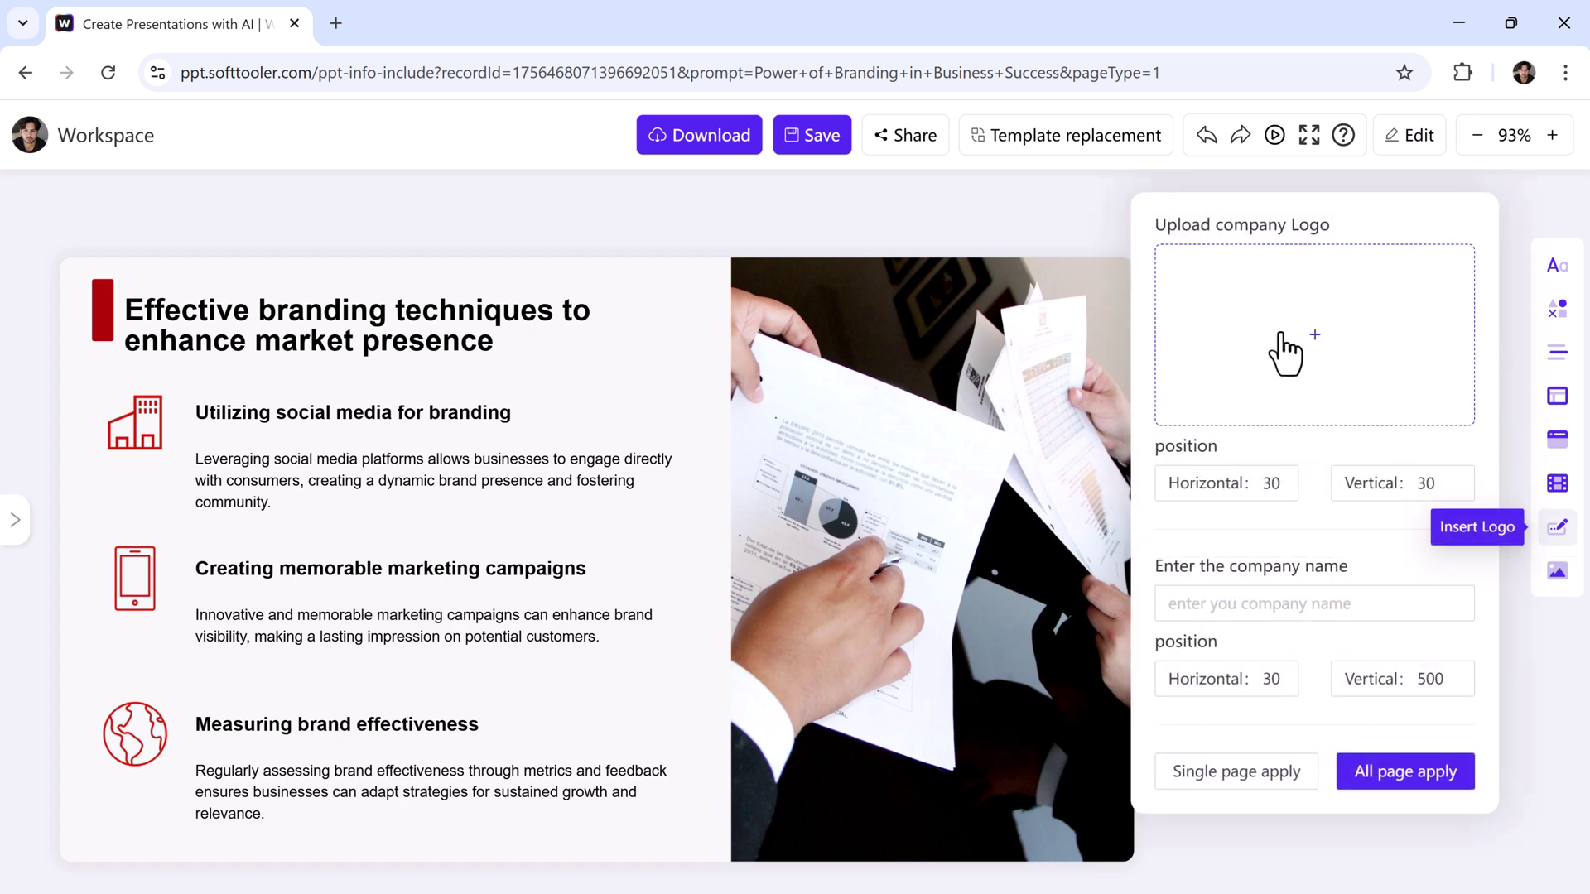
# Step: Close the logo settings and open the presentation's Share options
pyautogui.click(1036, 189)
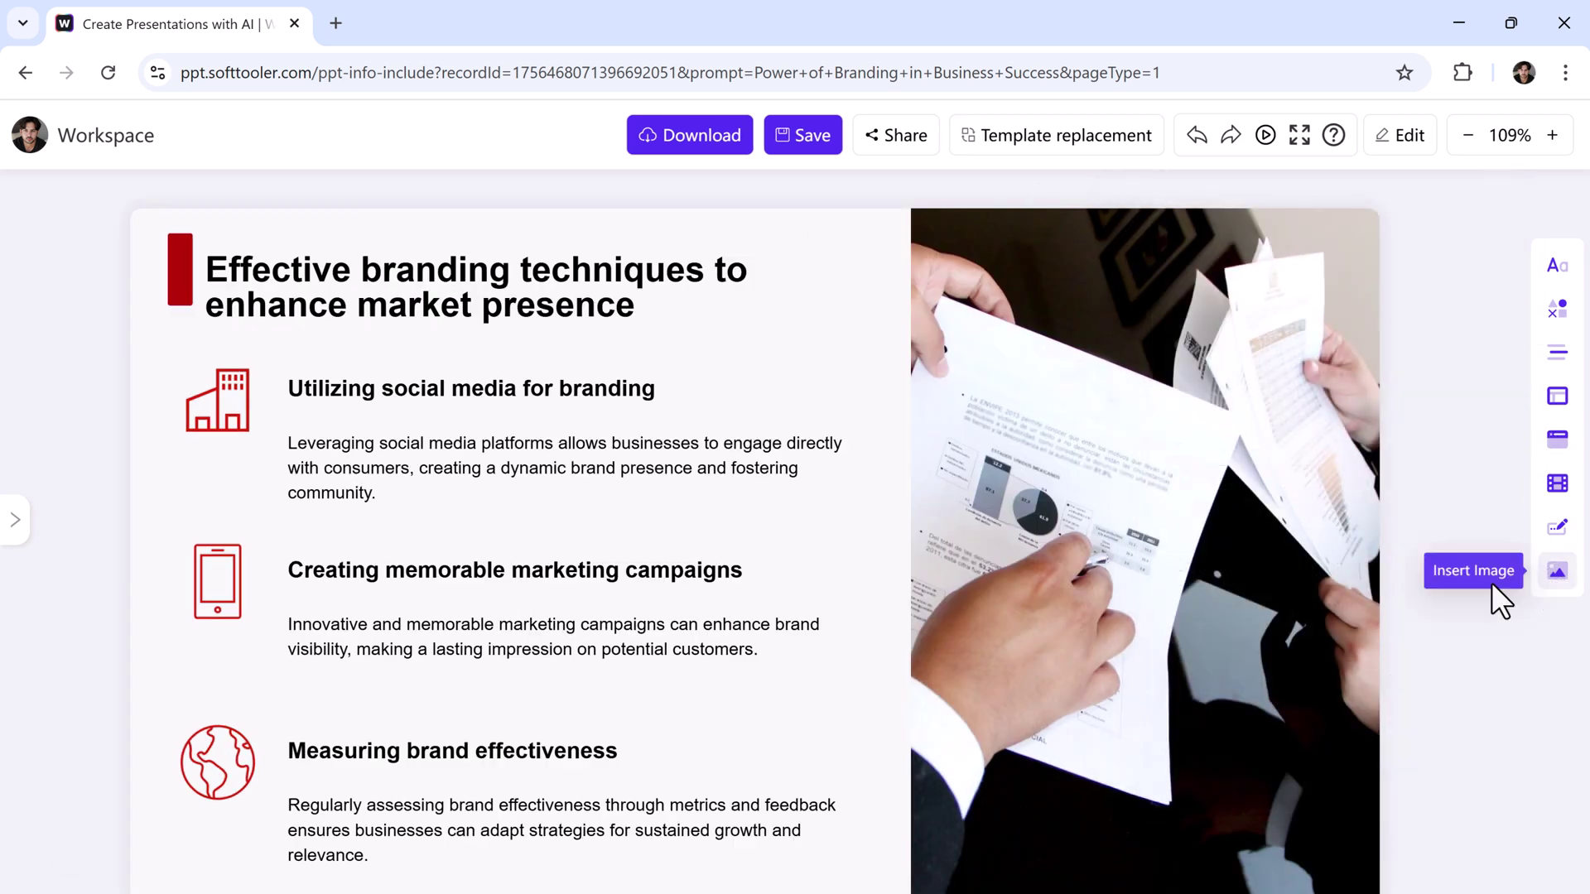
pyautogui.scroll(-1, 548, 352)
pyautogui.scroll(-1, 548, 351)
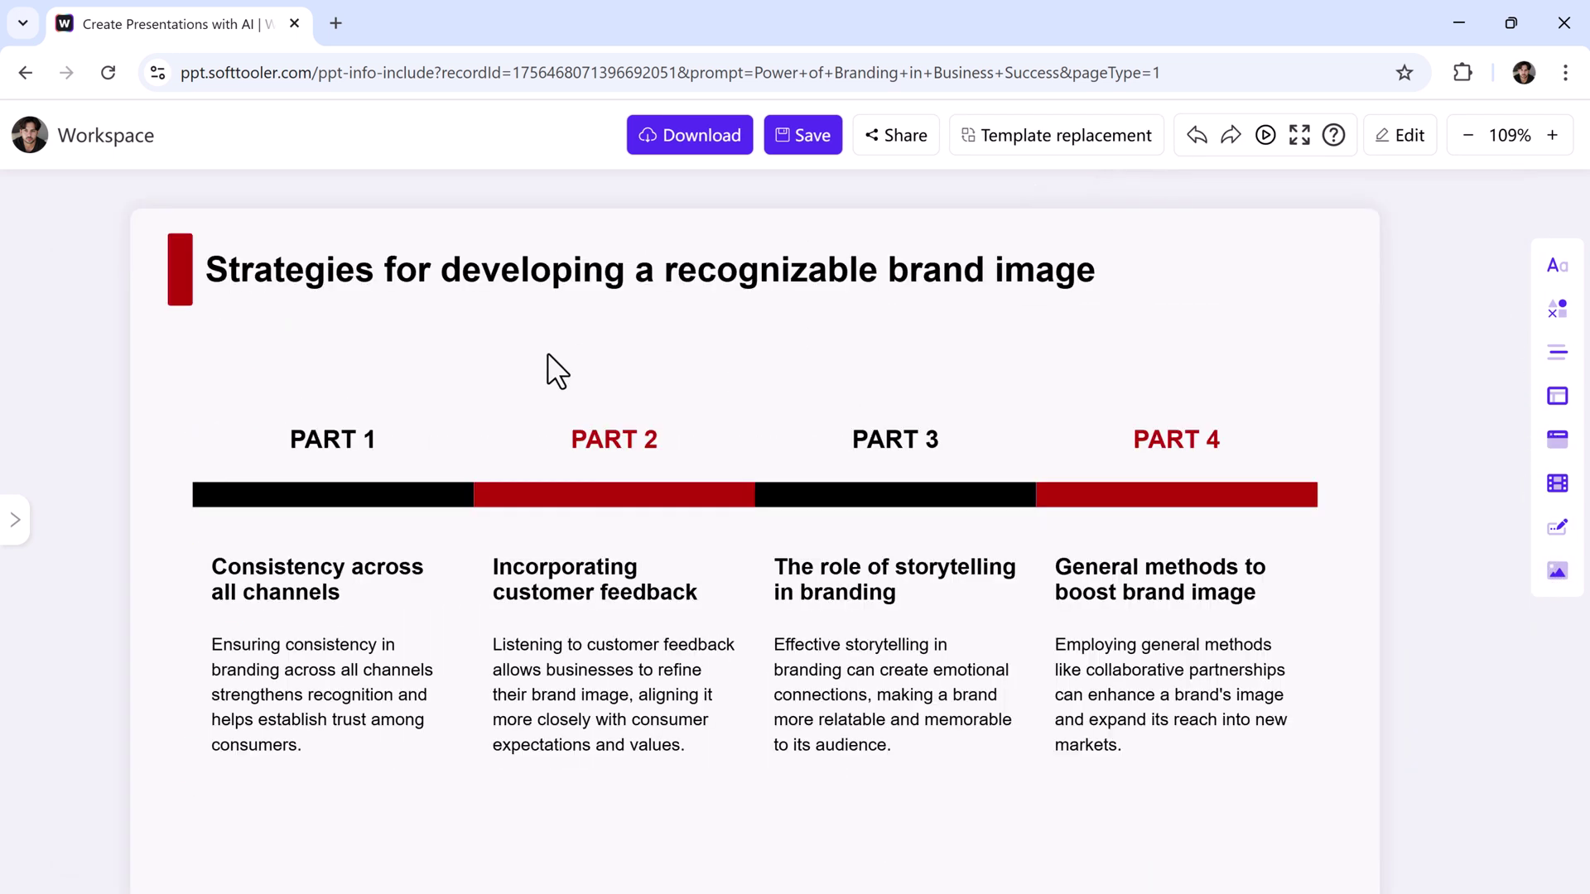
pyautogui.click(914, 143)
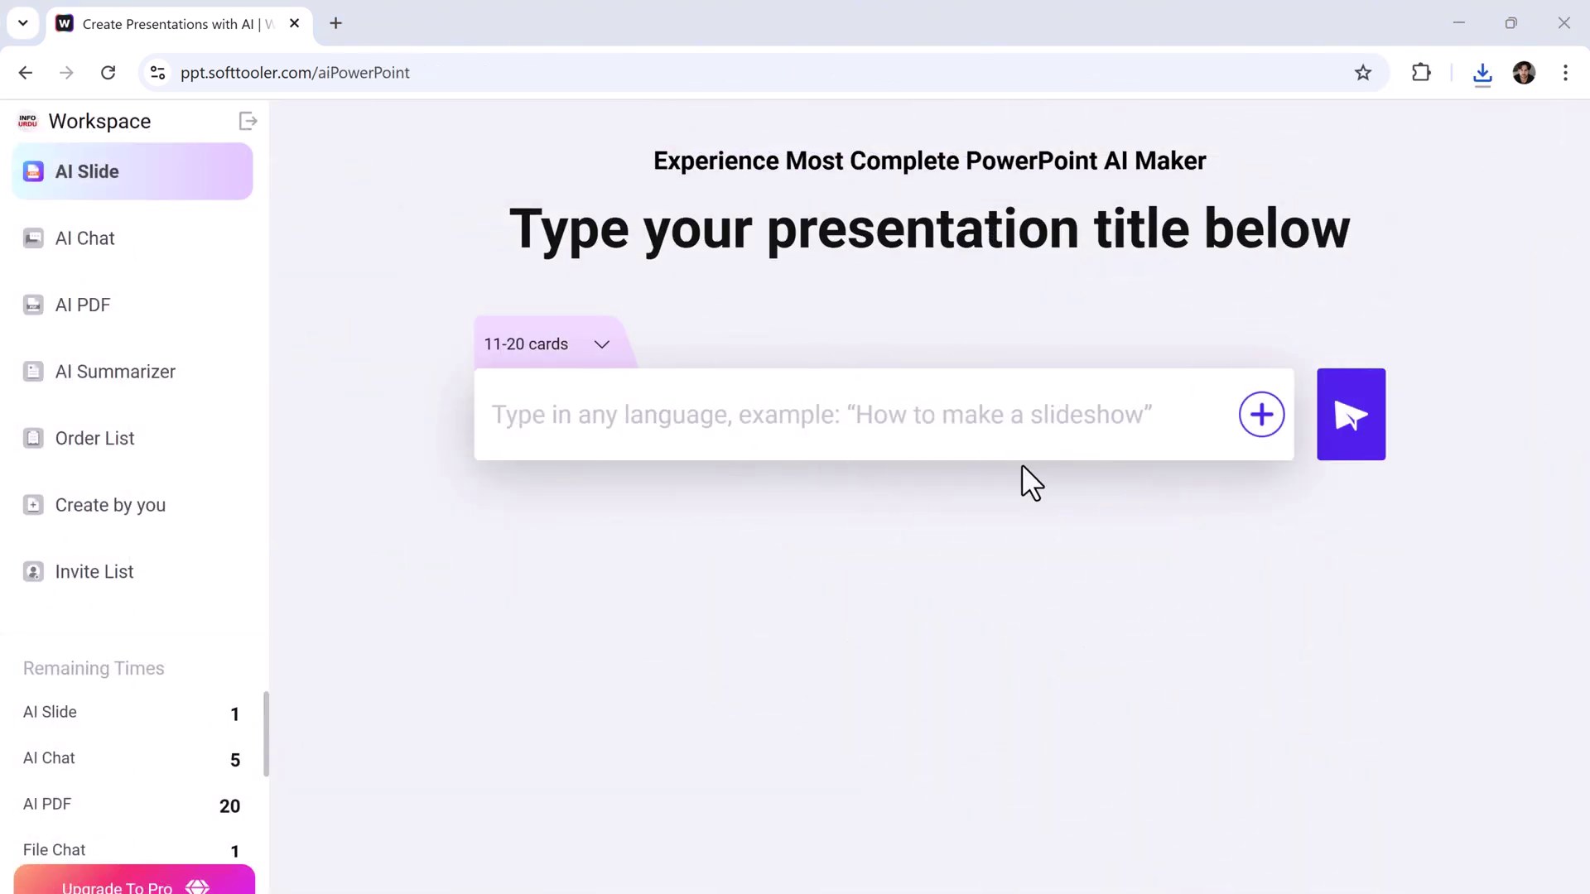
# Step: Upload a document, pick the 'Importance of Adaptability and Innovation' topic and generate the outline presentation
pyautogui.click(1258, 423)
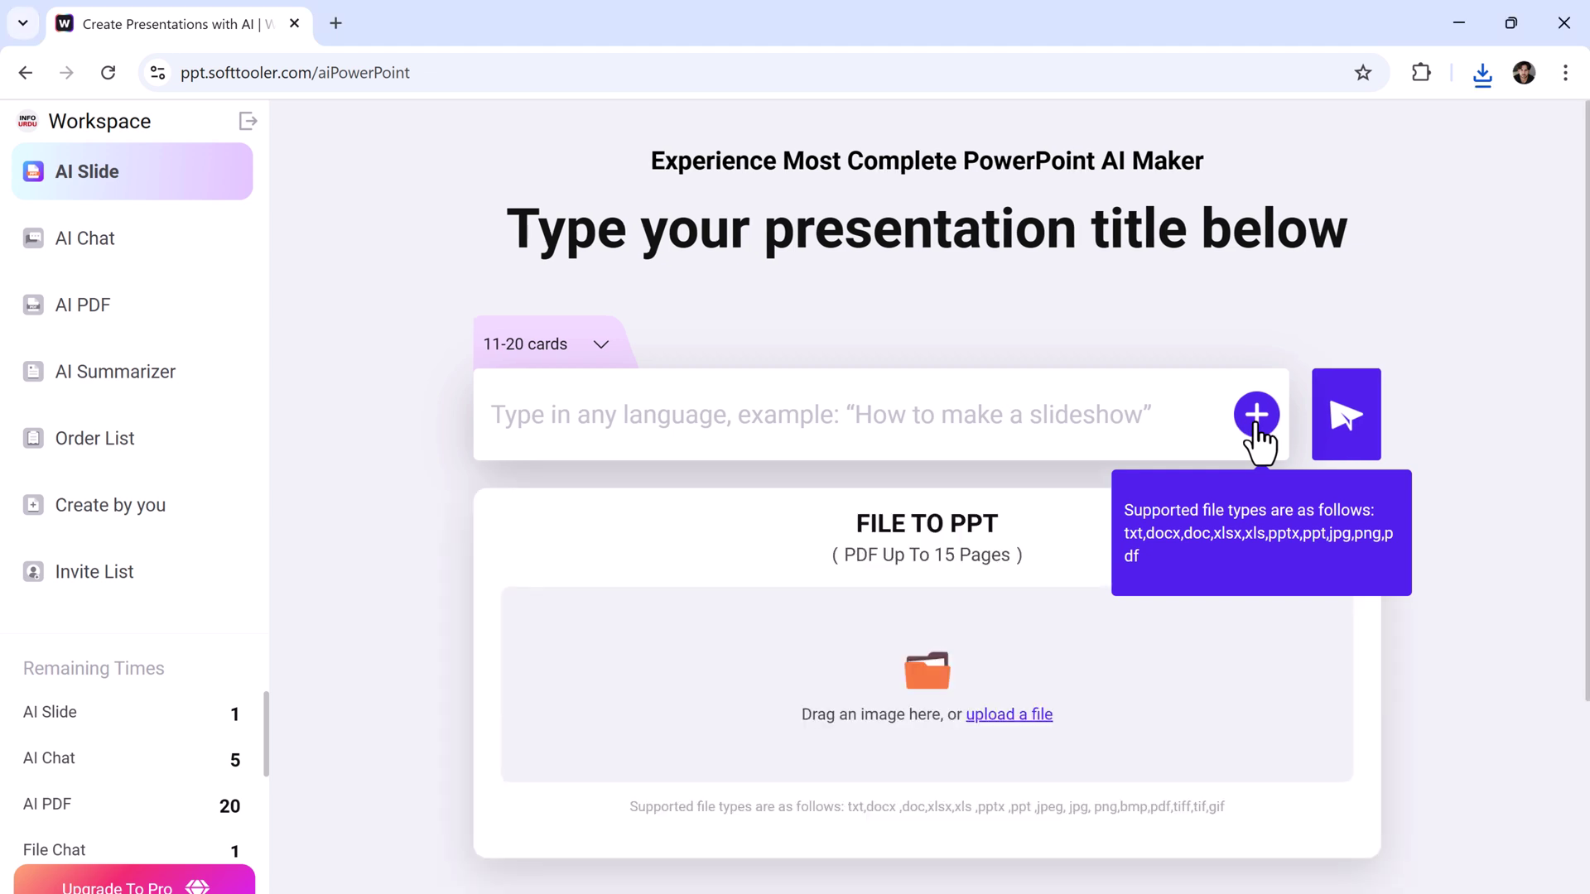
pyautogui.click(1017, 686)
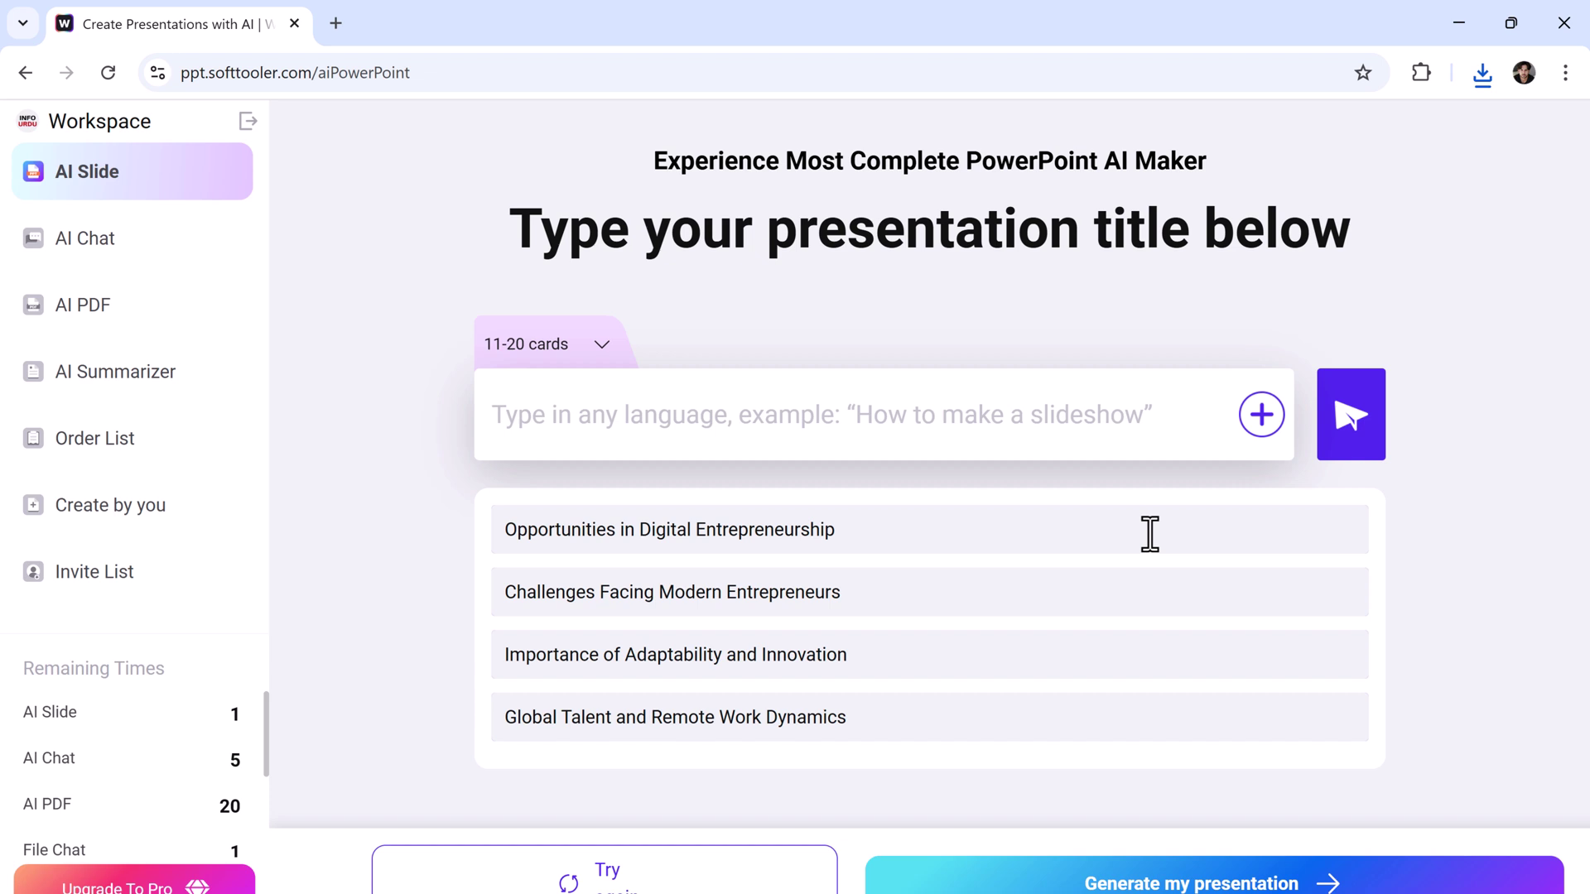
pyautogui.click(775, 659)
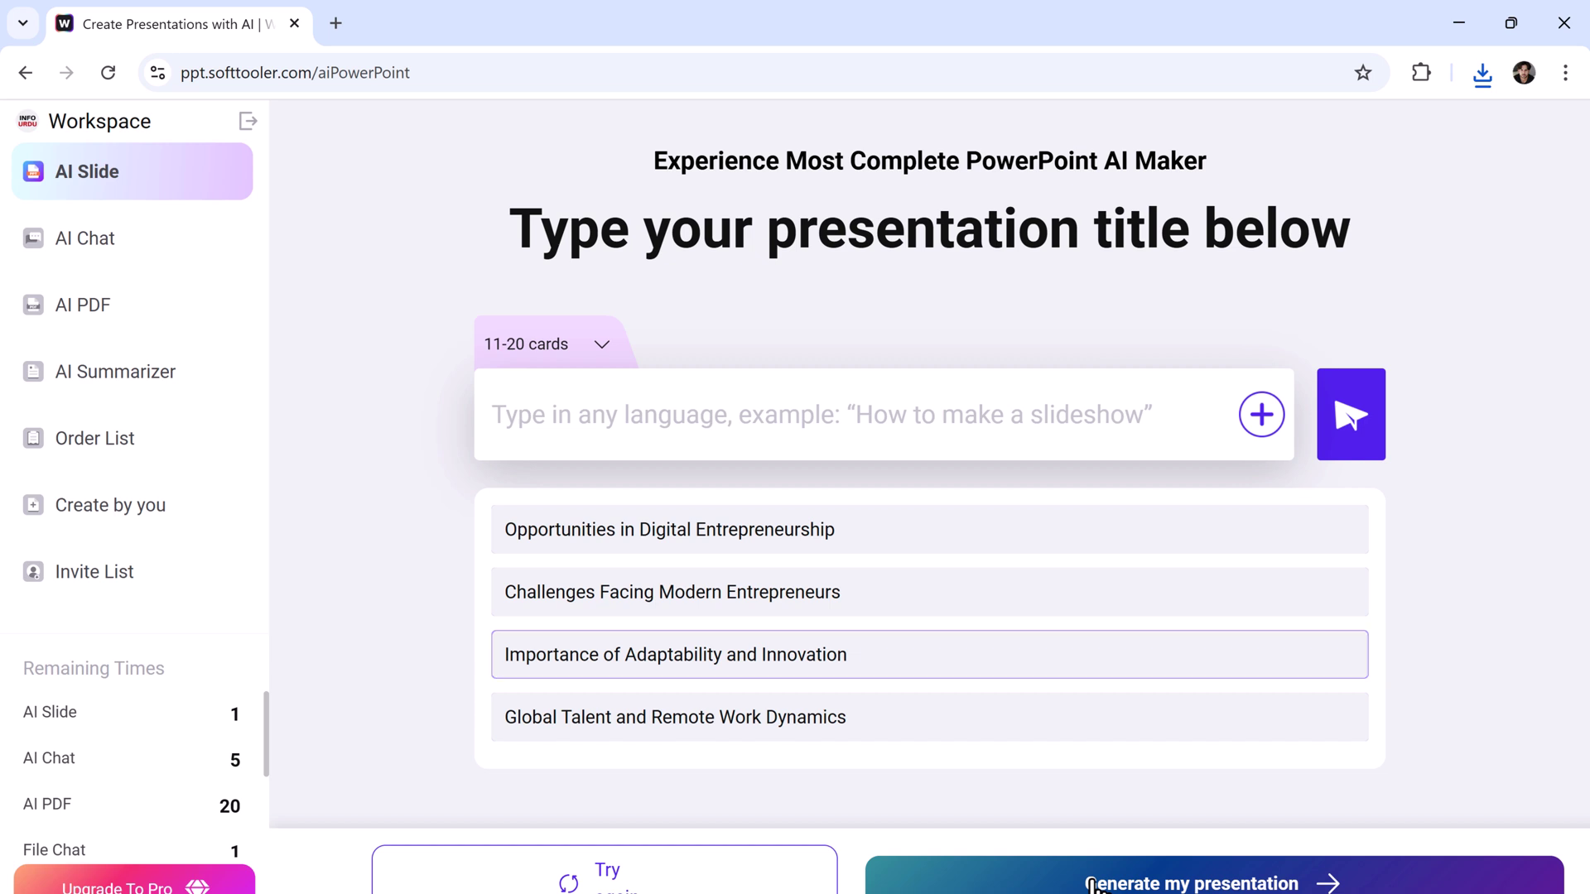
pyautogui.click(1091, 885)
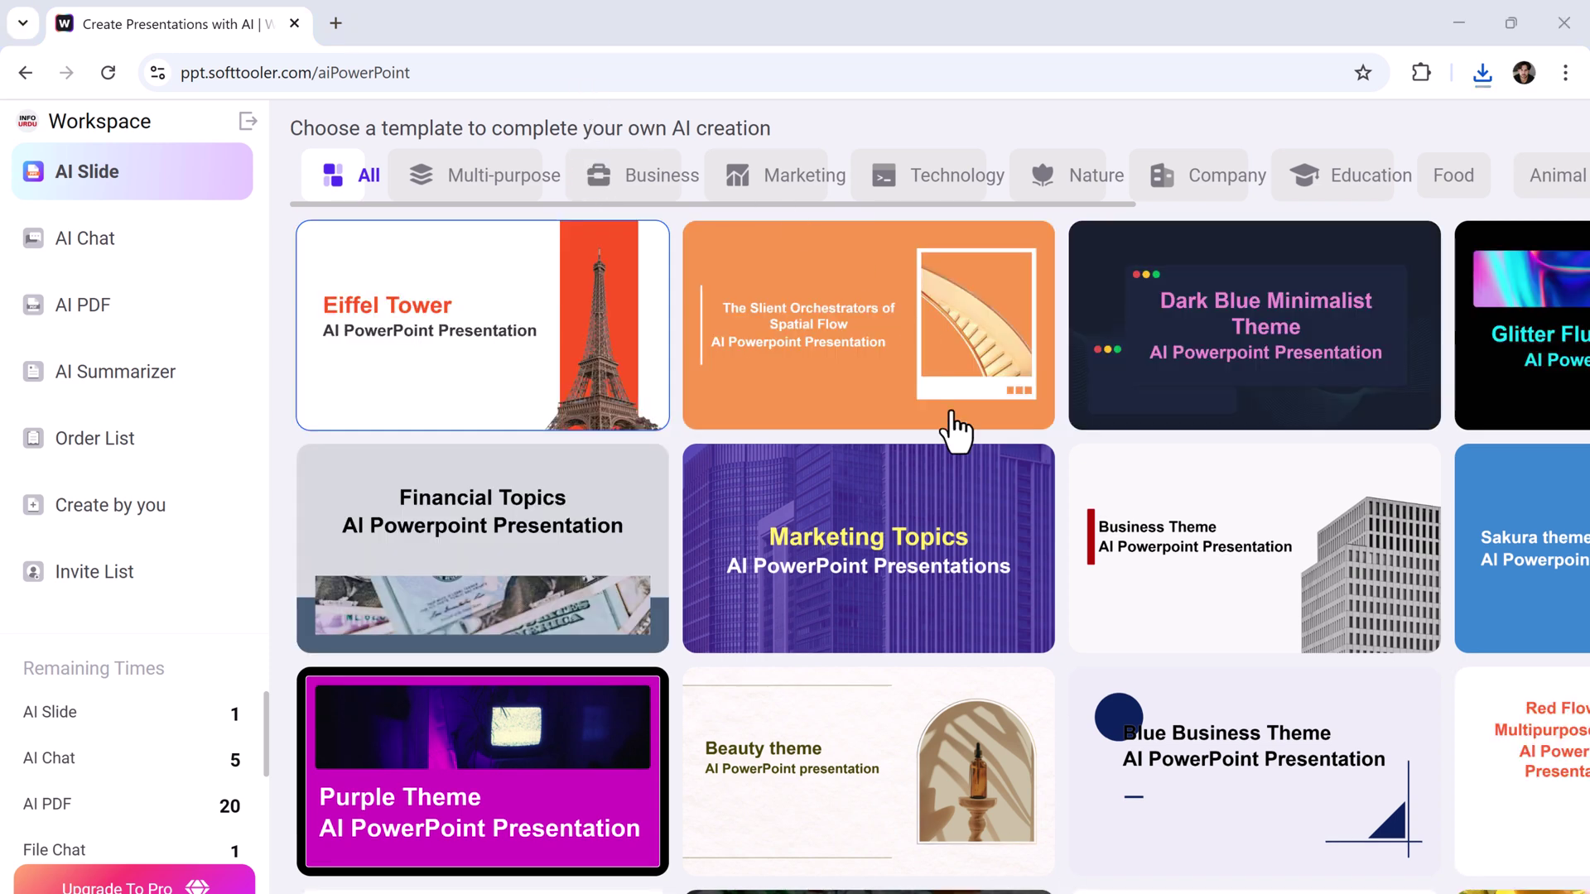
pyautogui.scroll(-2, 958, 429)
pyautogui.scroll(2, 957, 429)
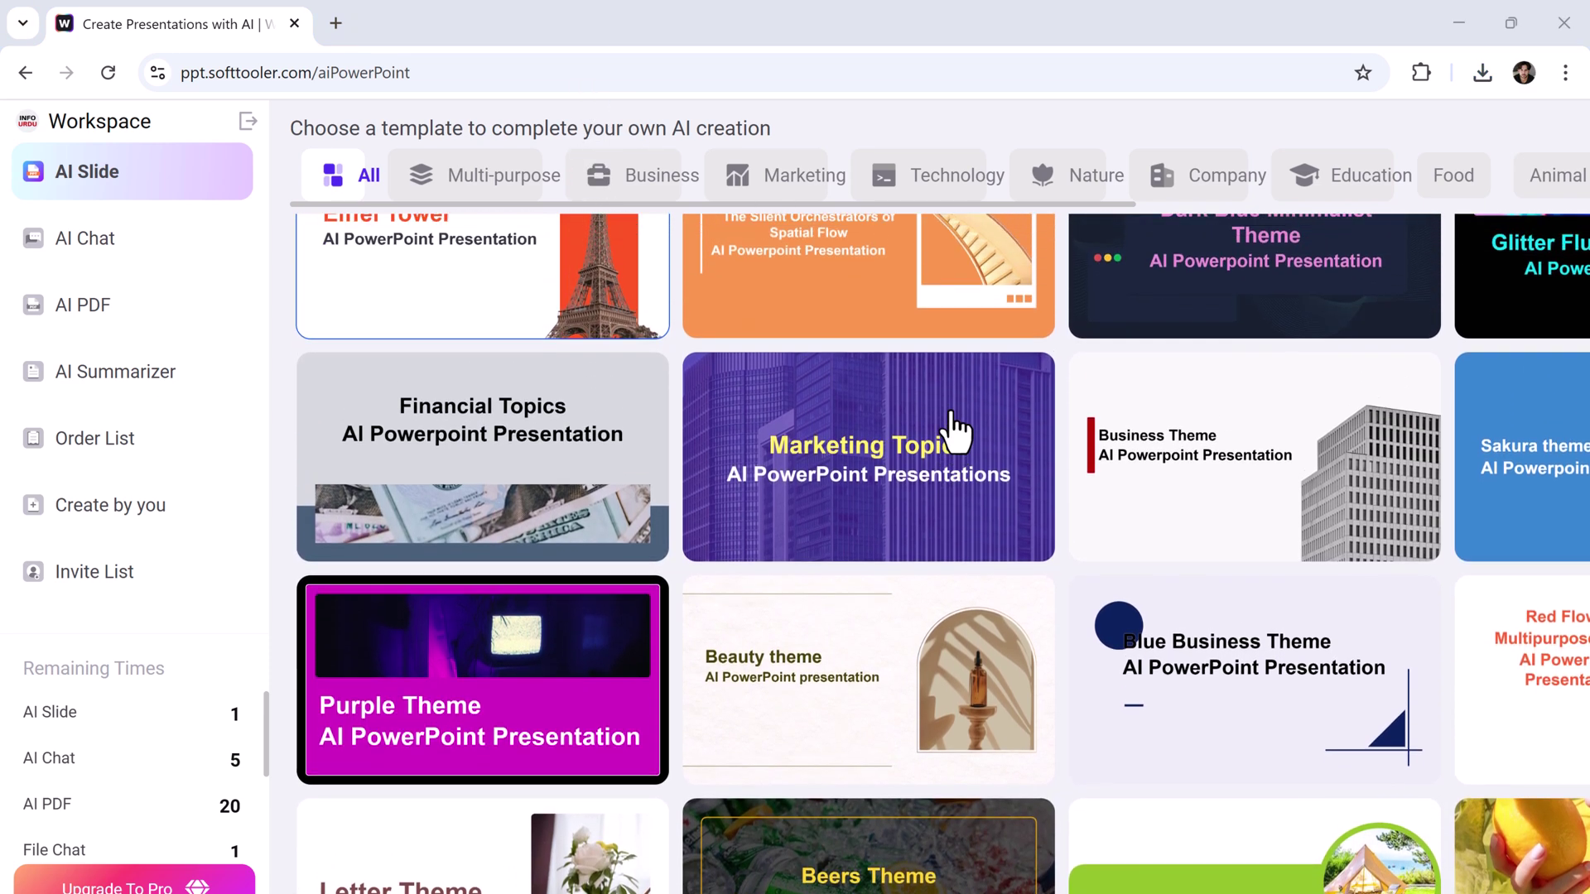
# Step: Filter to business templates and build the 18-slide deck with Building BusinessTheme
pyautogui.click(652, 186)
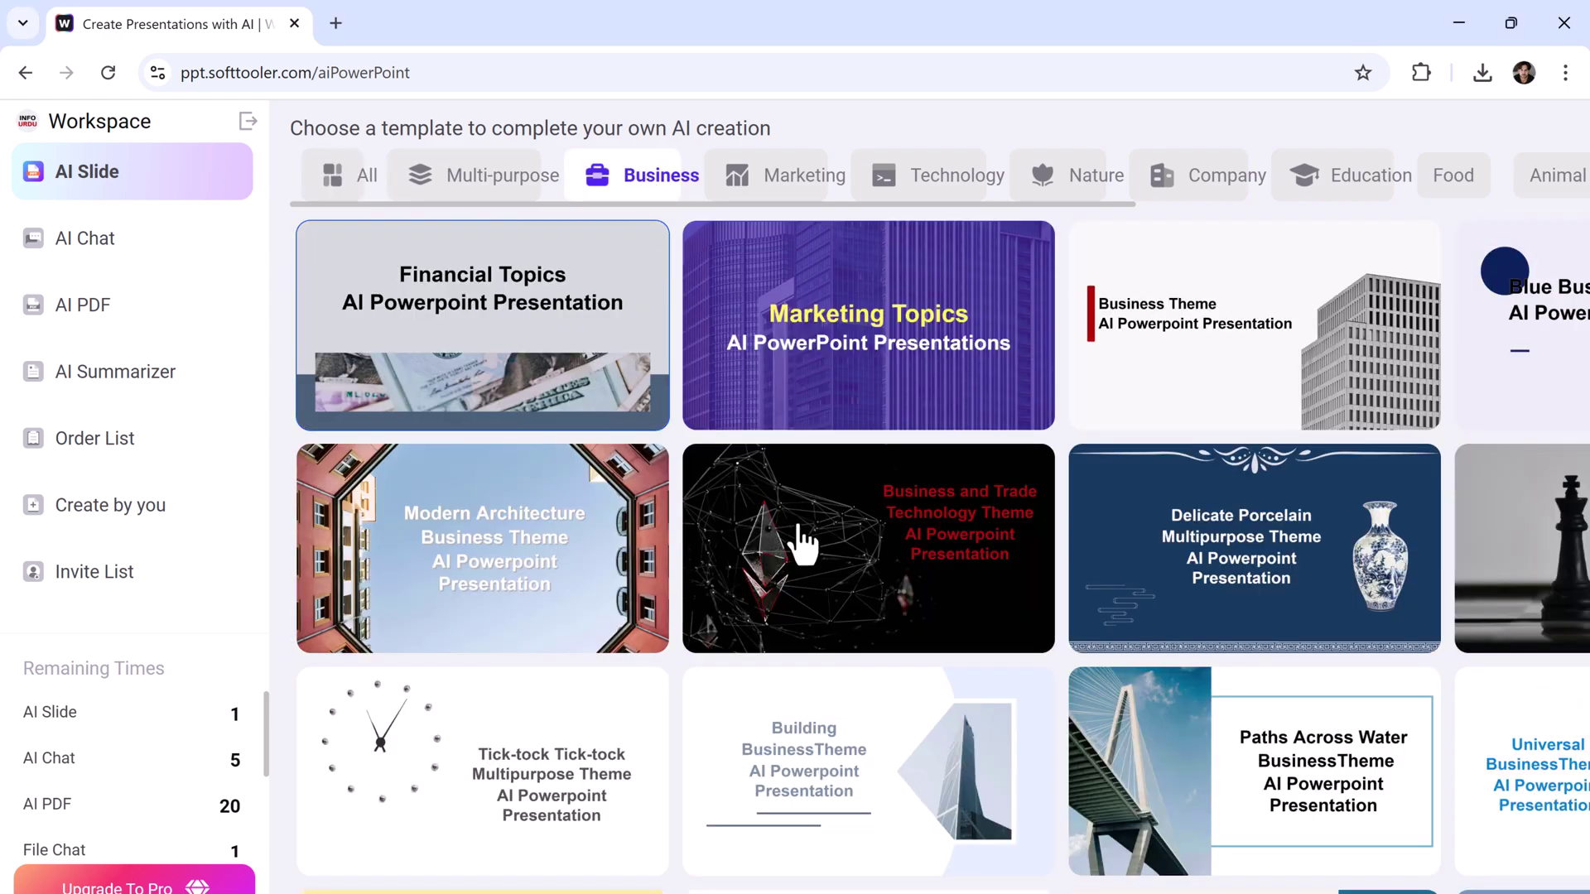
pyautogui.click(894, 775)
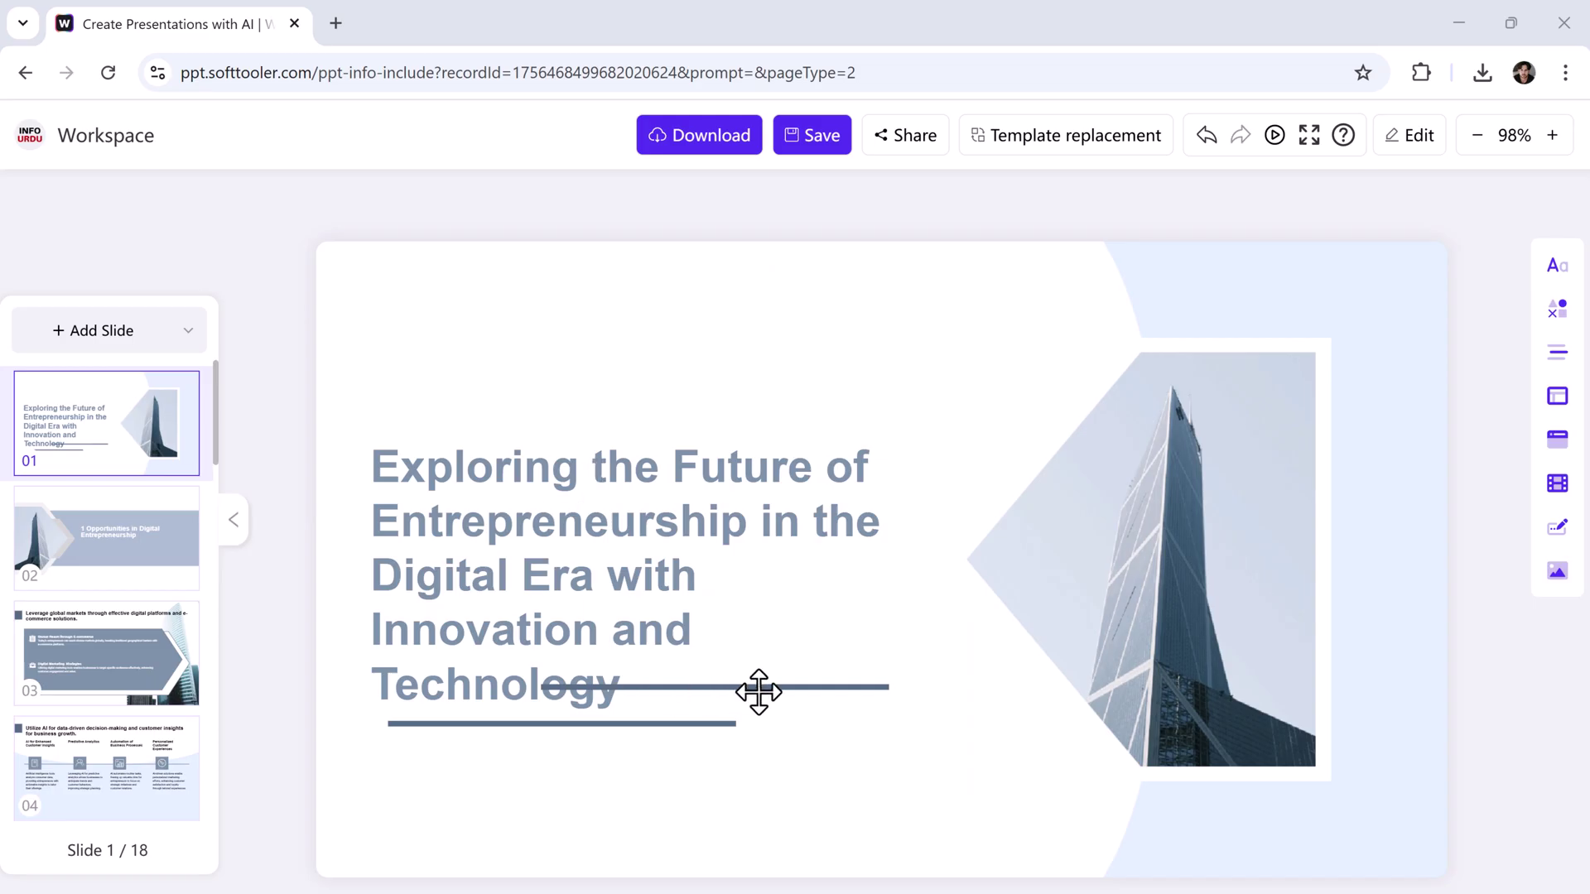
# Step: Select all of the cover title text and apply the Title text preset
pyautogui.click(755, 688)
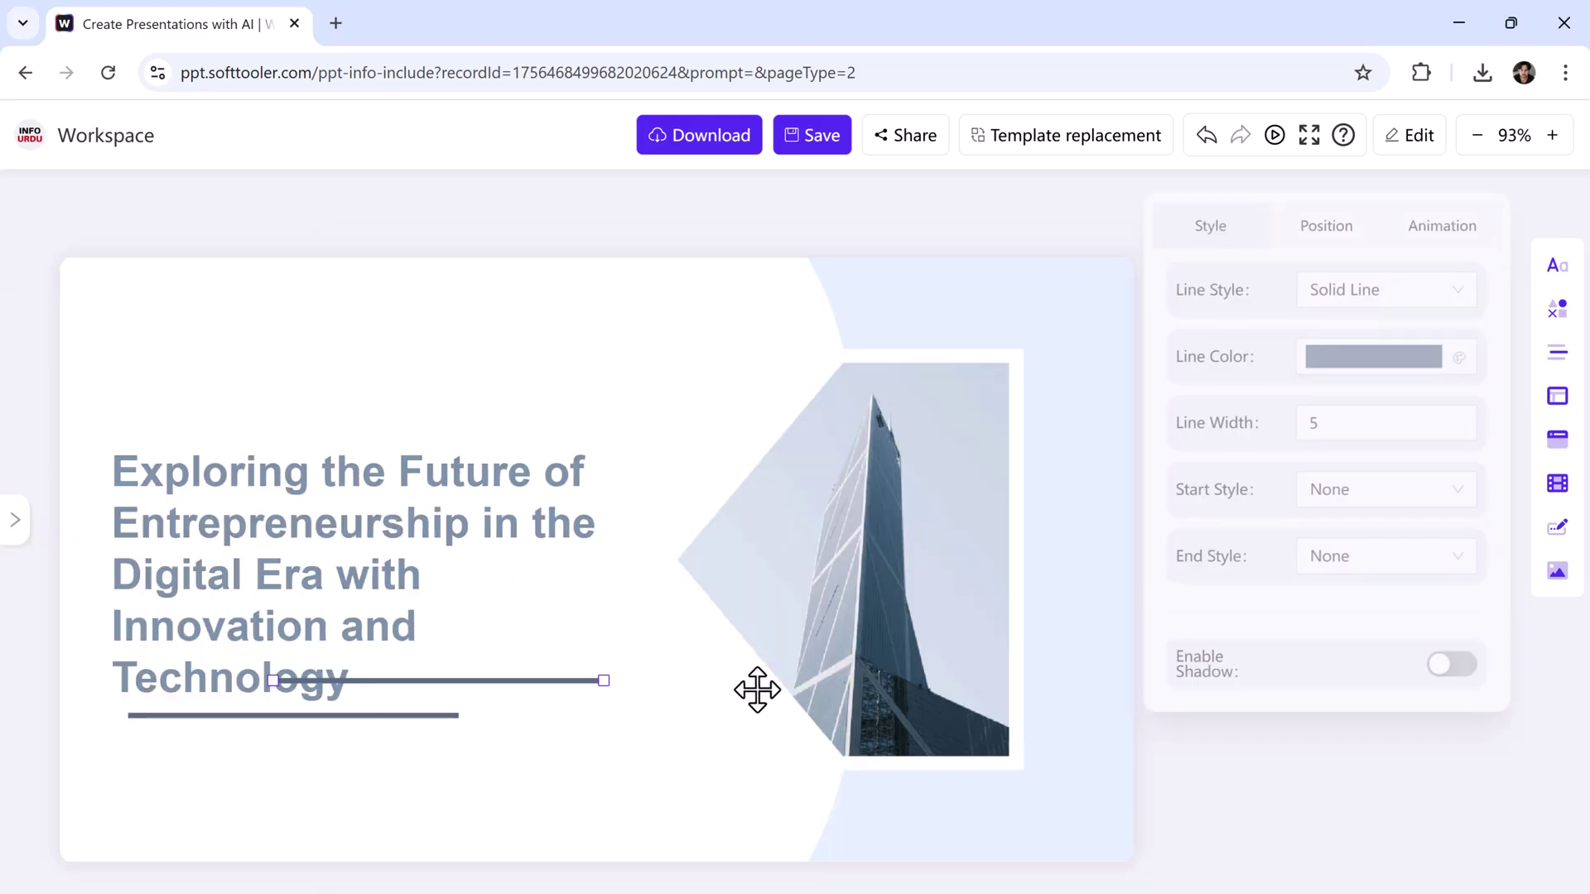
pyautogui.click(450, 678)
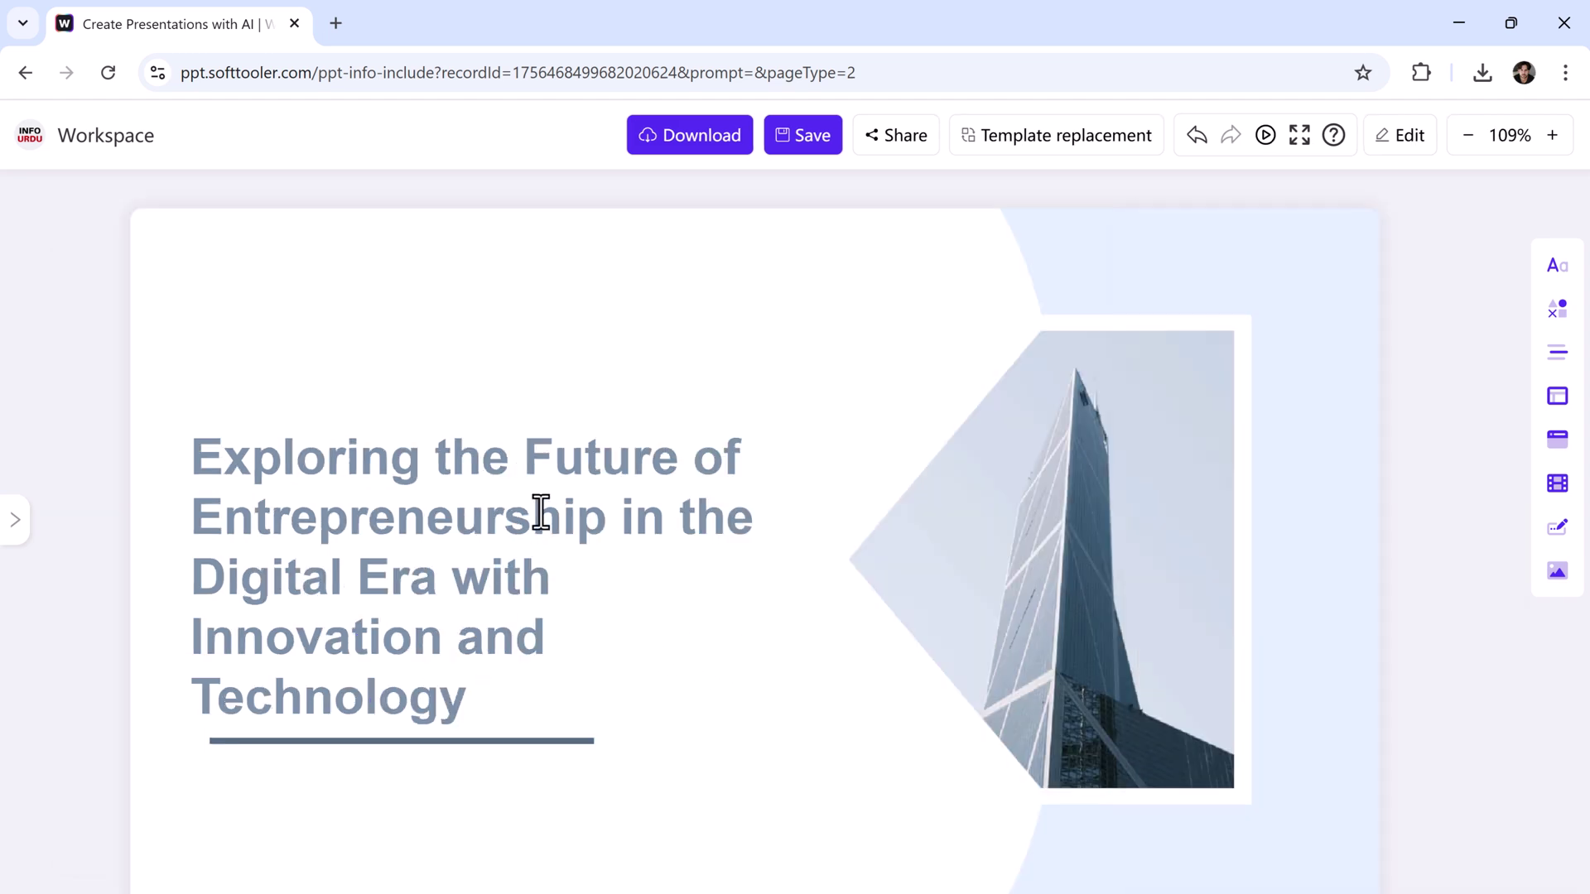
pyautogui.click(541, 512)
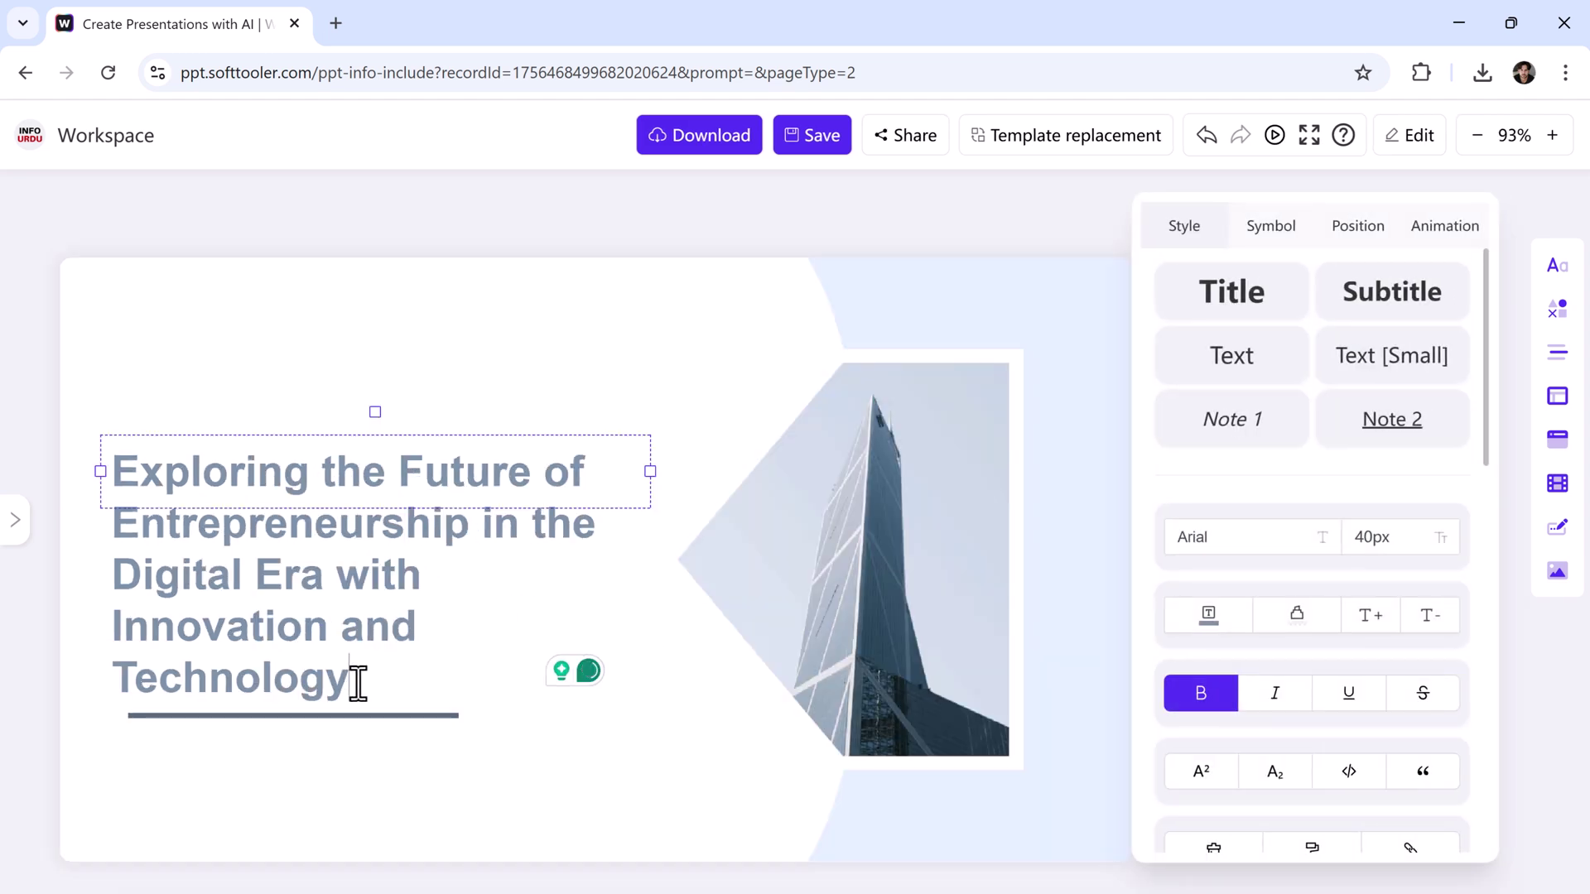
pyautogui.moveTo(358, 684); pyautogui.dragTo(117, 469)
pyautogui.click(1207, 293)
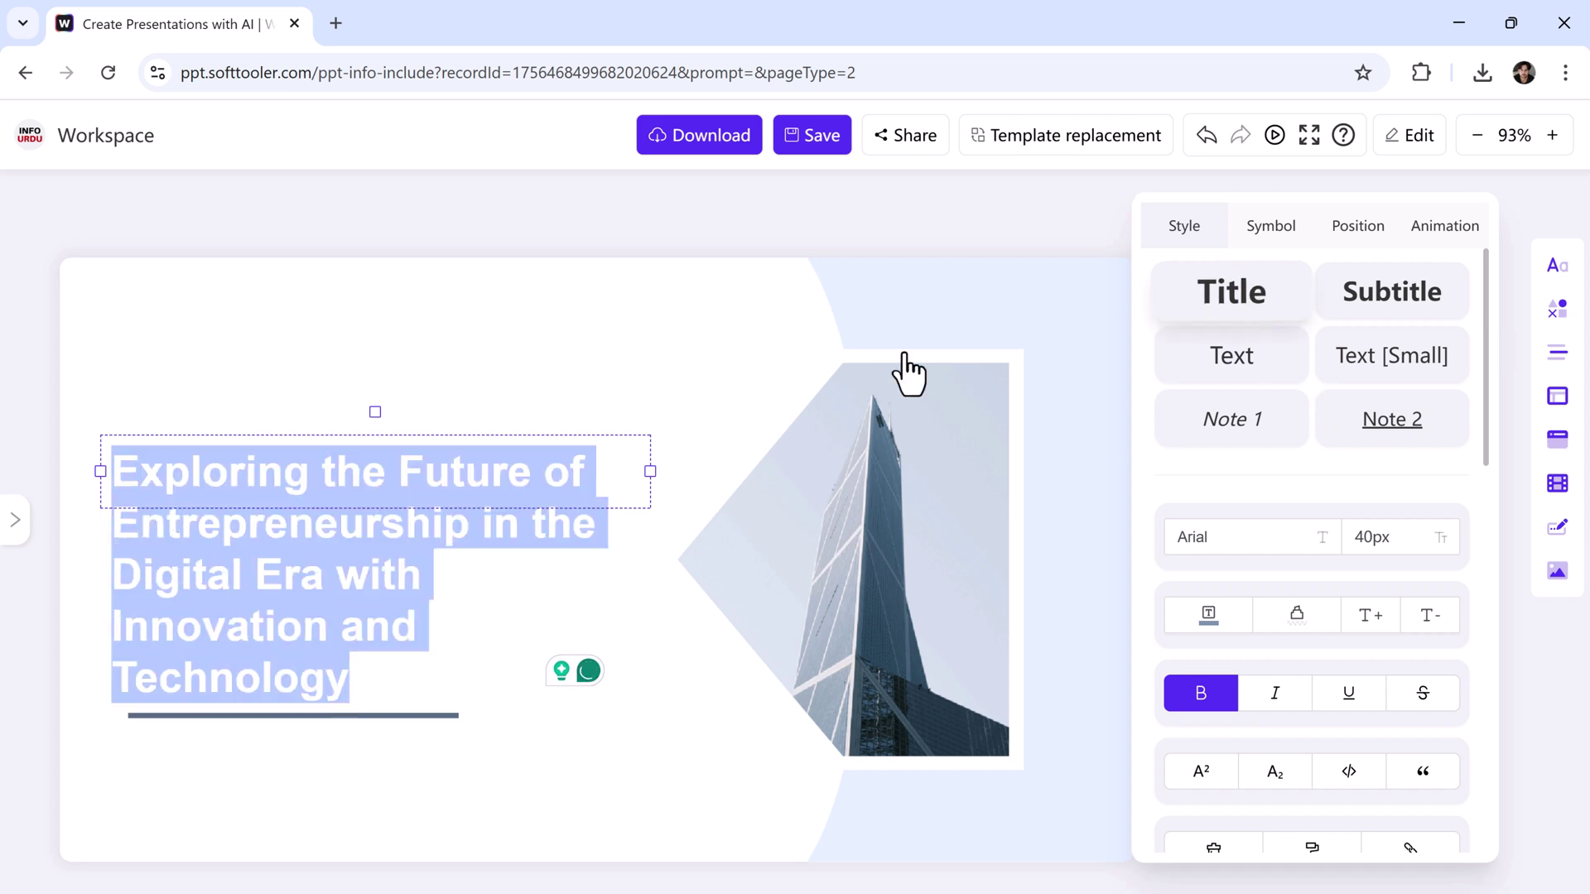
# Step: Align the title box to the slide's left edge and centre it vertically
pyautogui.click(1358, 230)
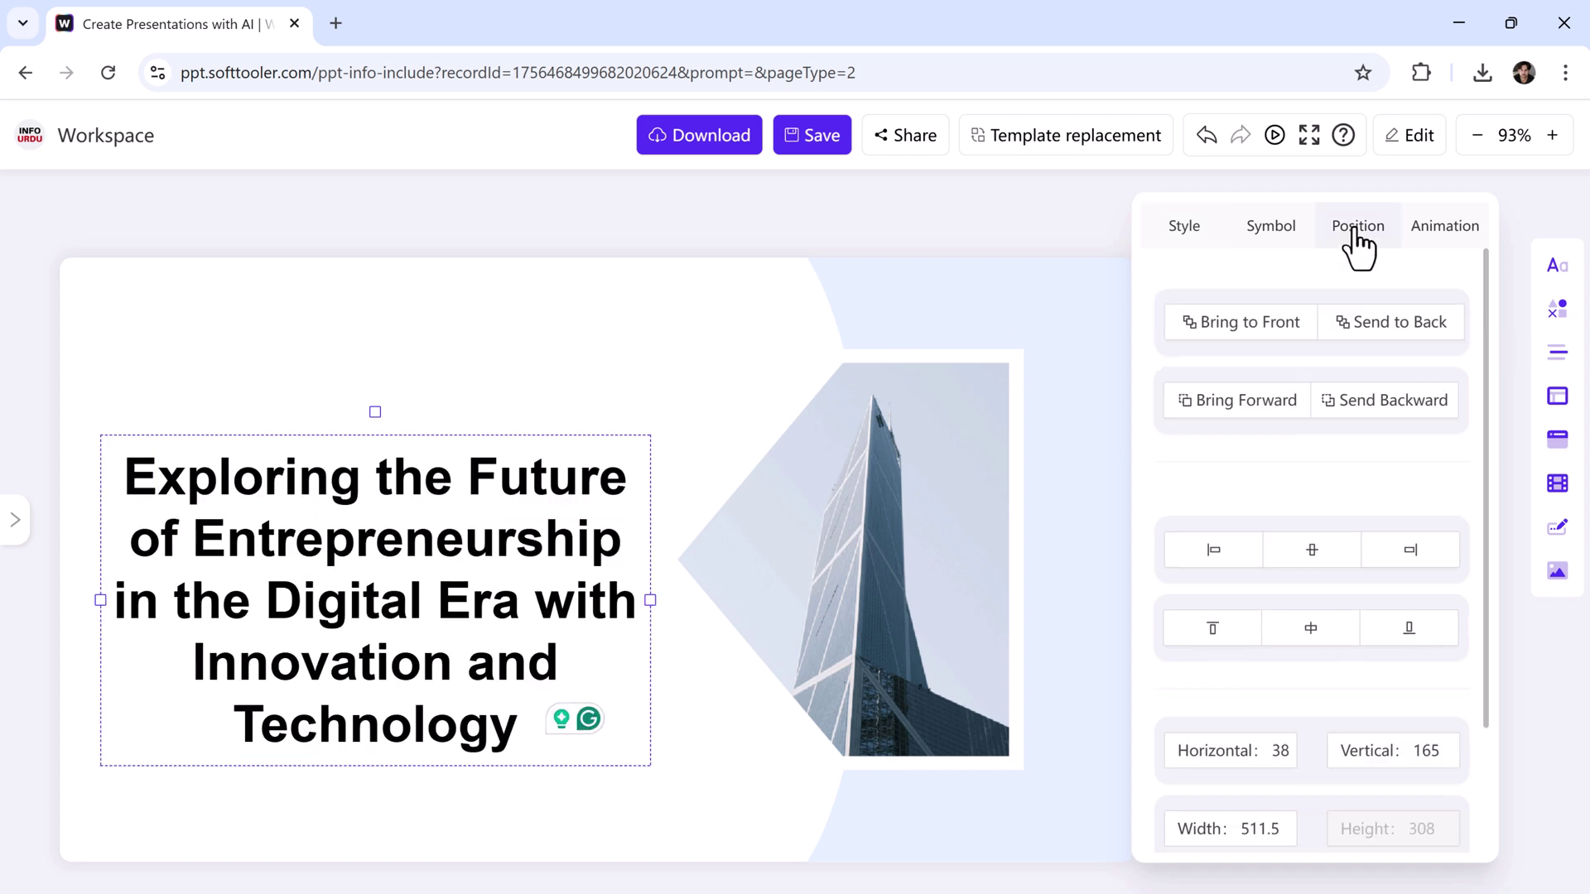
pyautogui.click(1234, 560)
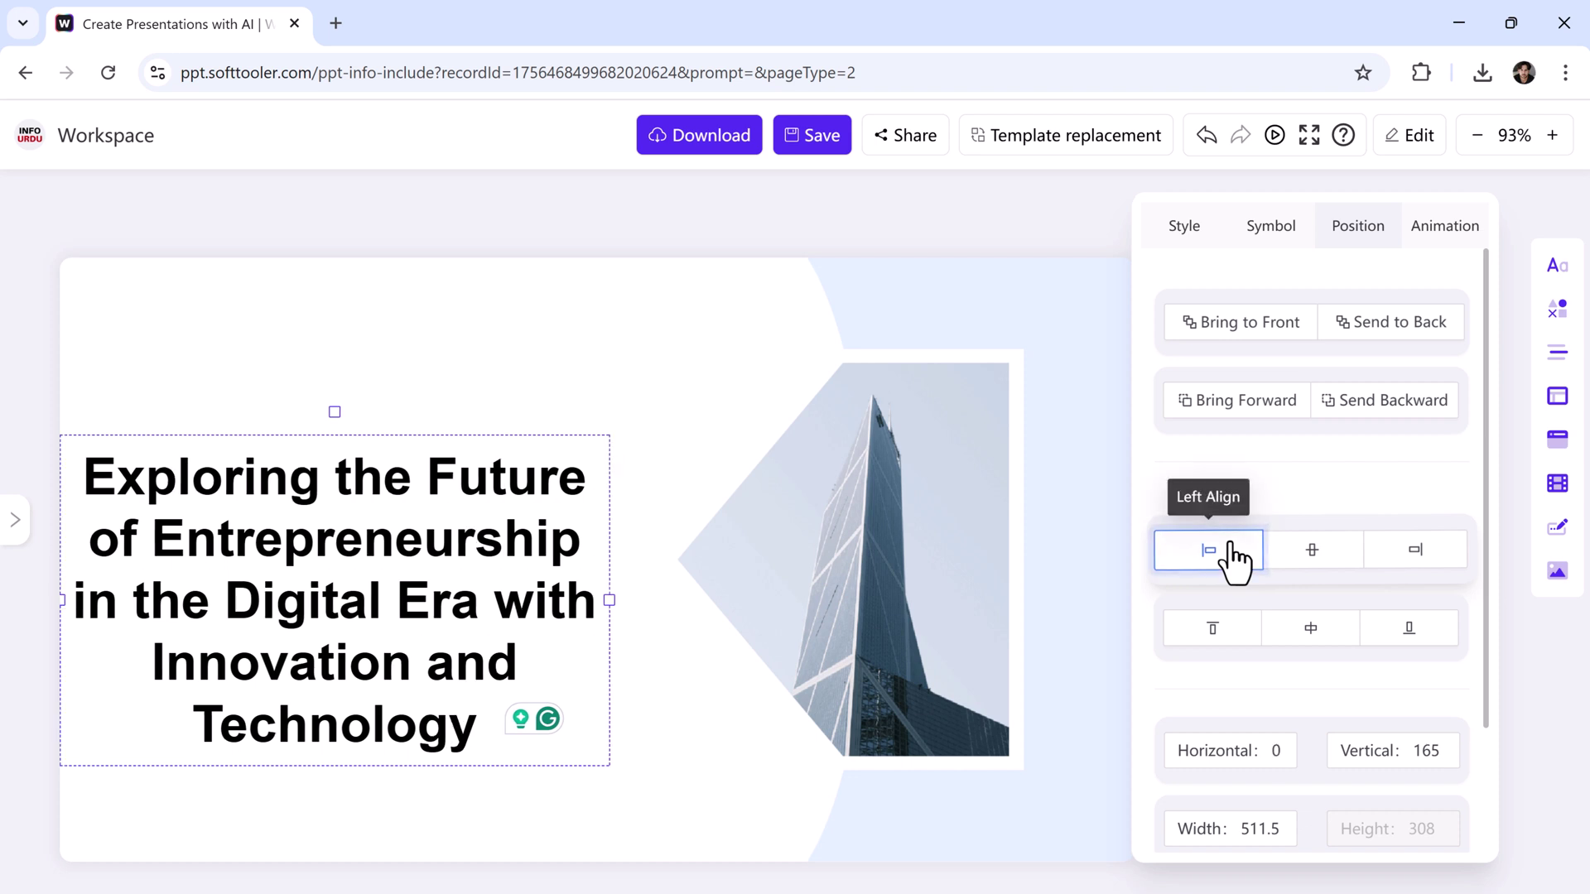
pyautogui.click(1310, 628)
pyautogui.click(1185, 246)
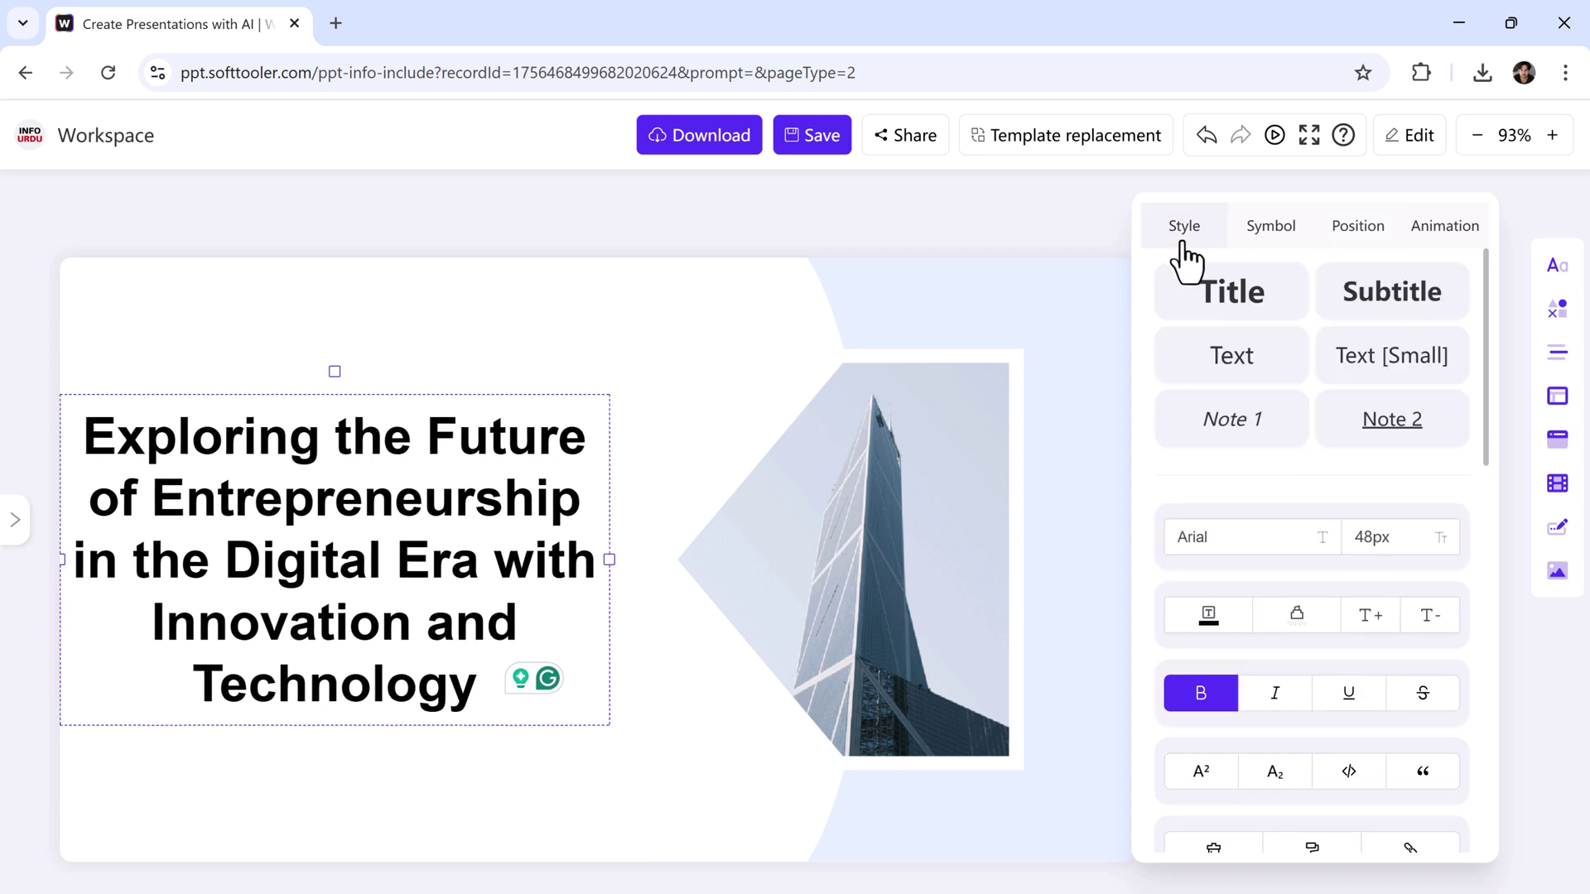
# Step: Colour the title text dark blue and deselect it to view the result
pyautogui.click(1206, 628)
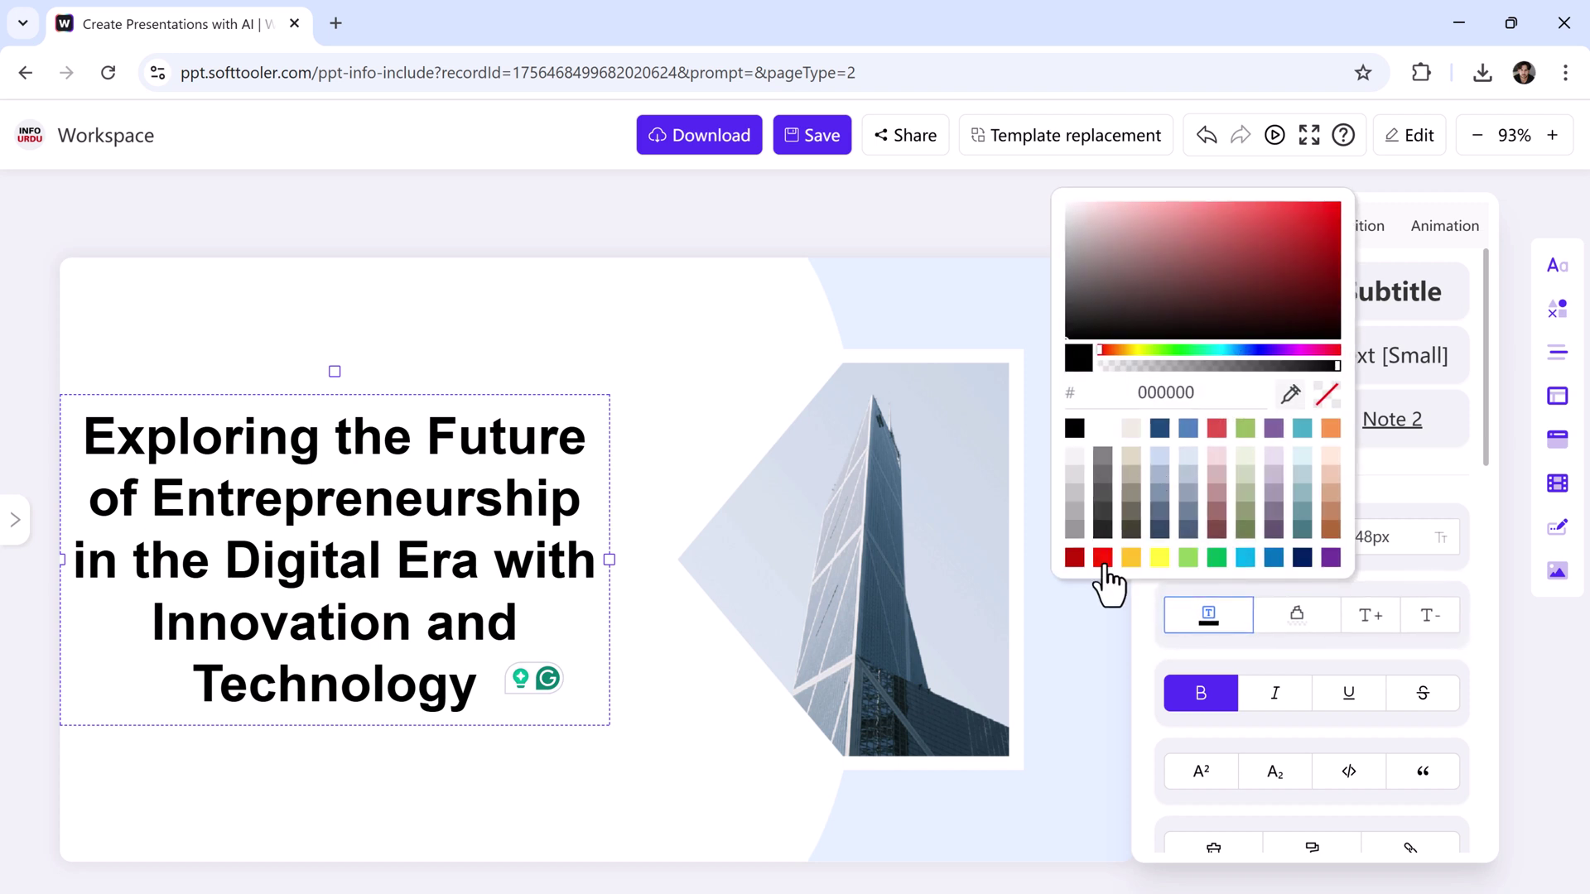
pyautogui.click(1158, 432)
pyautogui.click(1086, 625)
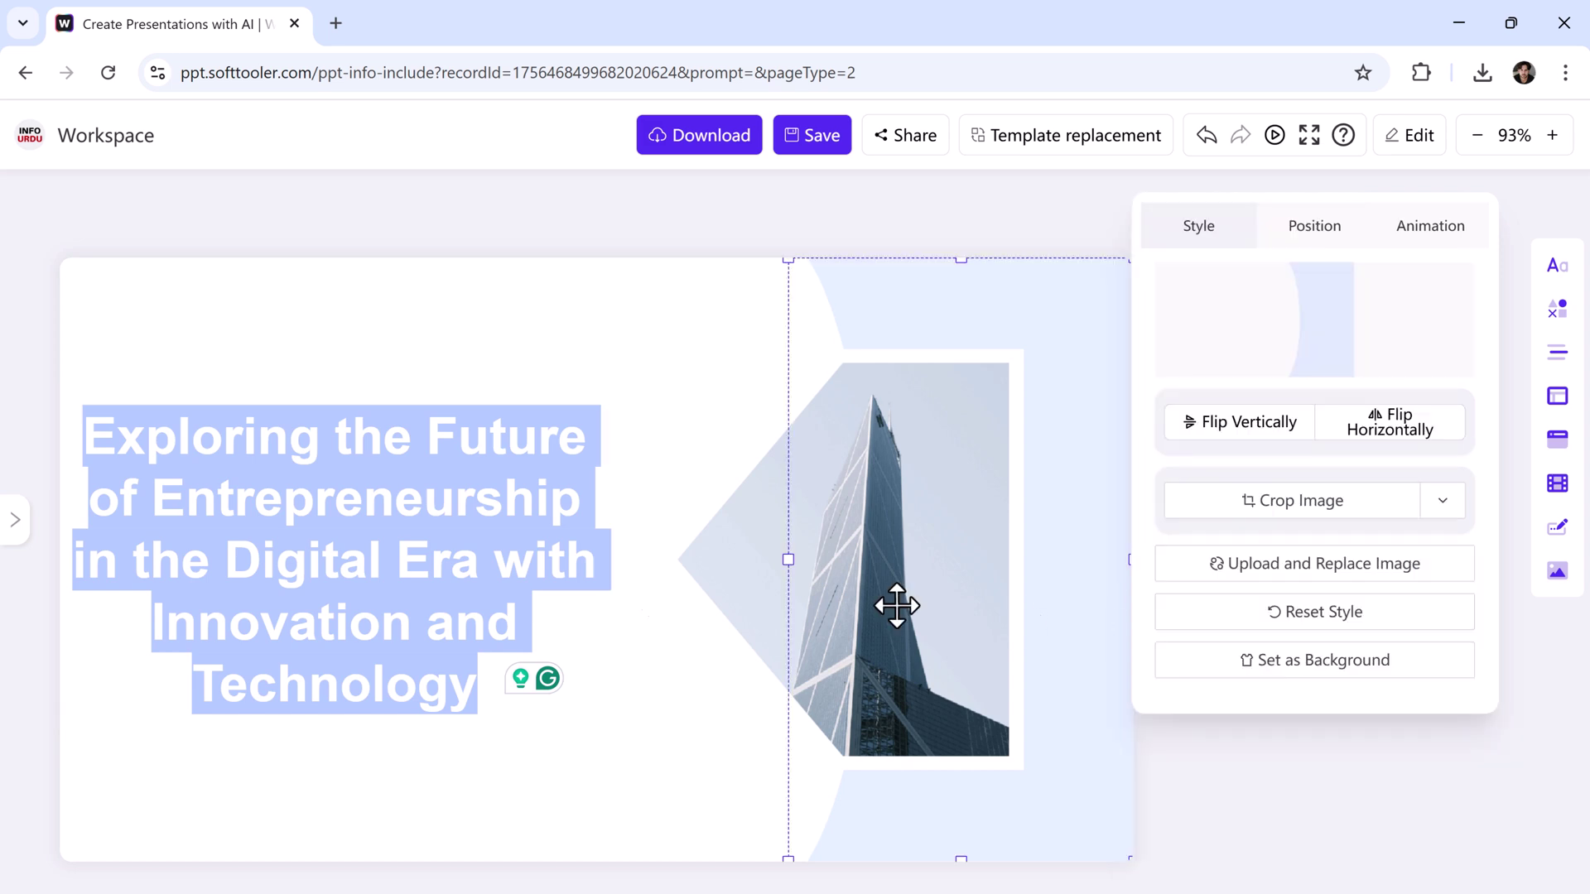
pyautogui.click(603, 652)
pyautogui.click(636, 677)
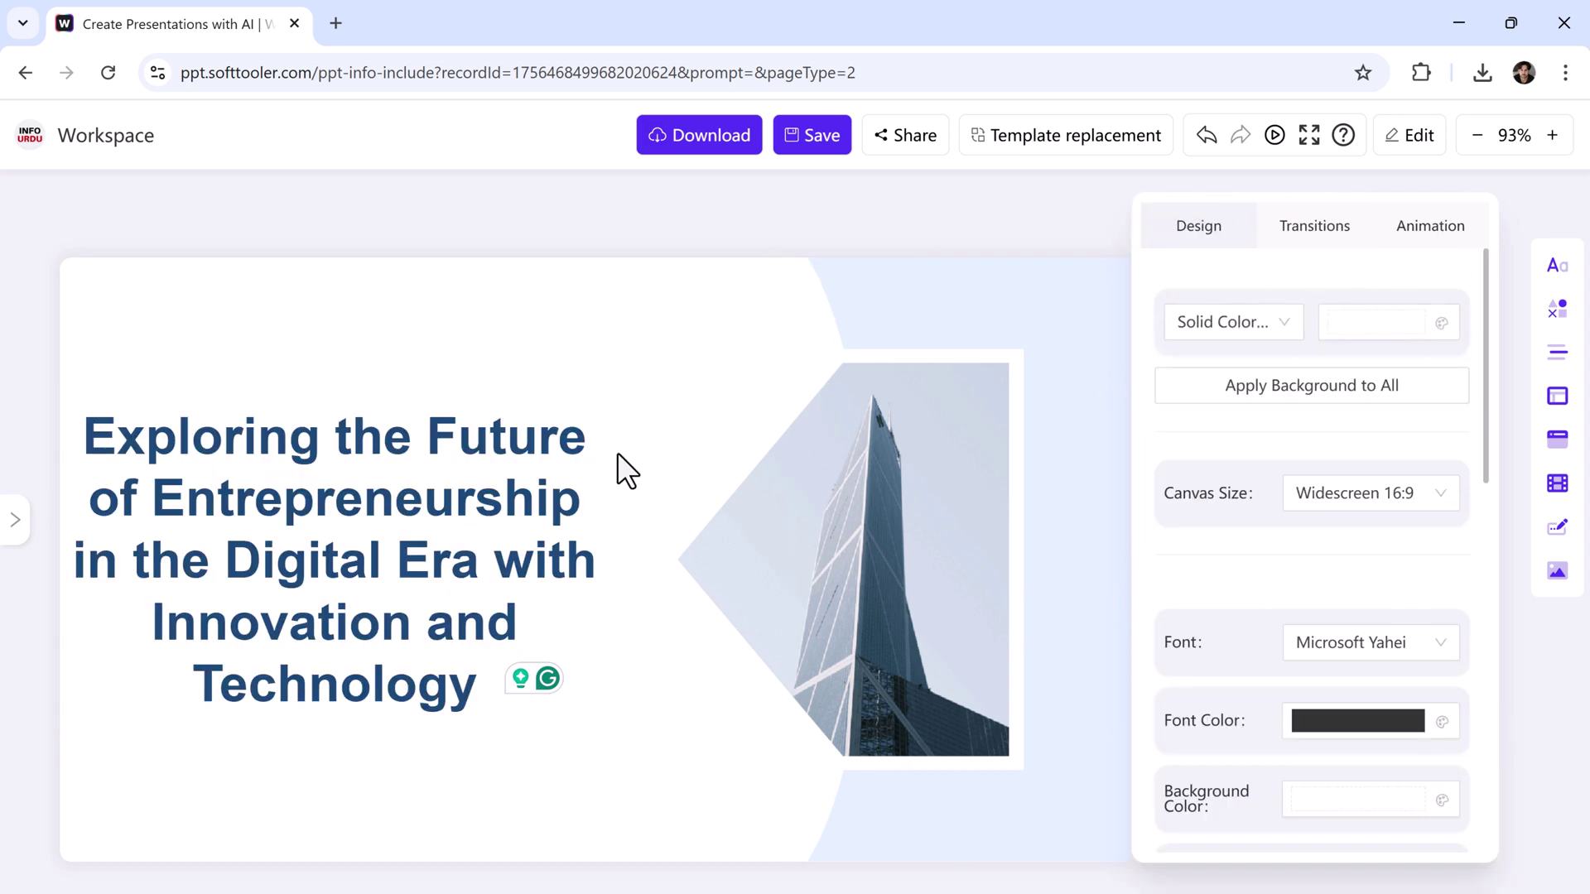
pyautogui.scroll(-1, 634, 450)
pyautogui.scroll(-1, 634, 451)
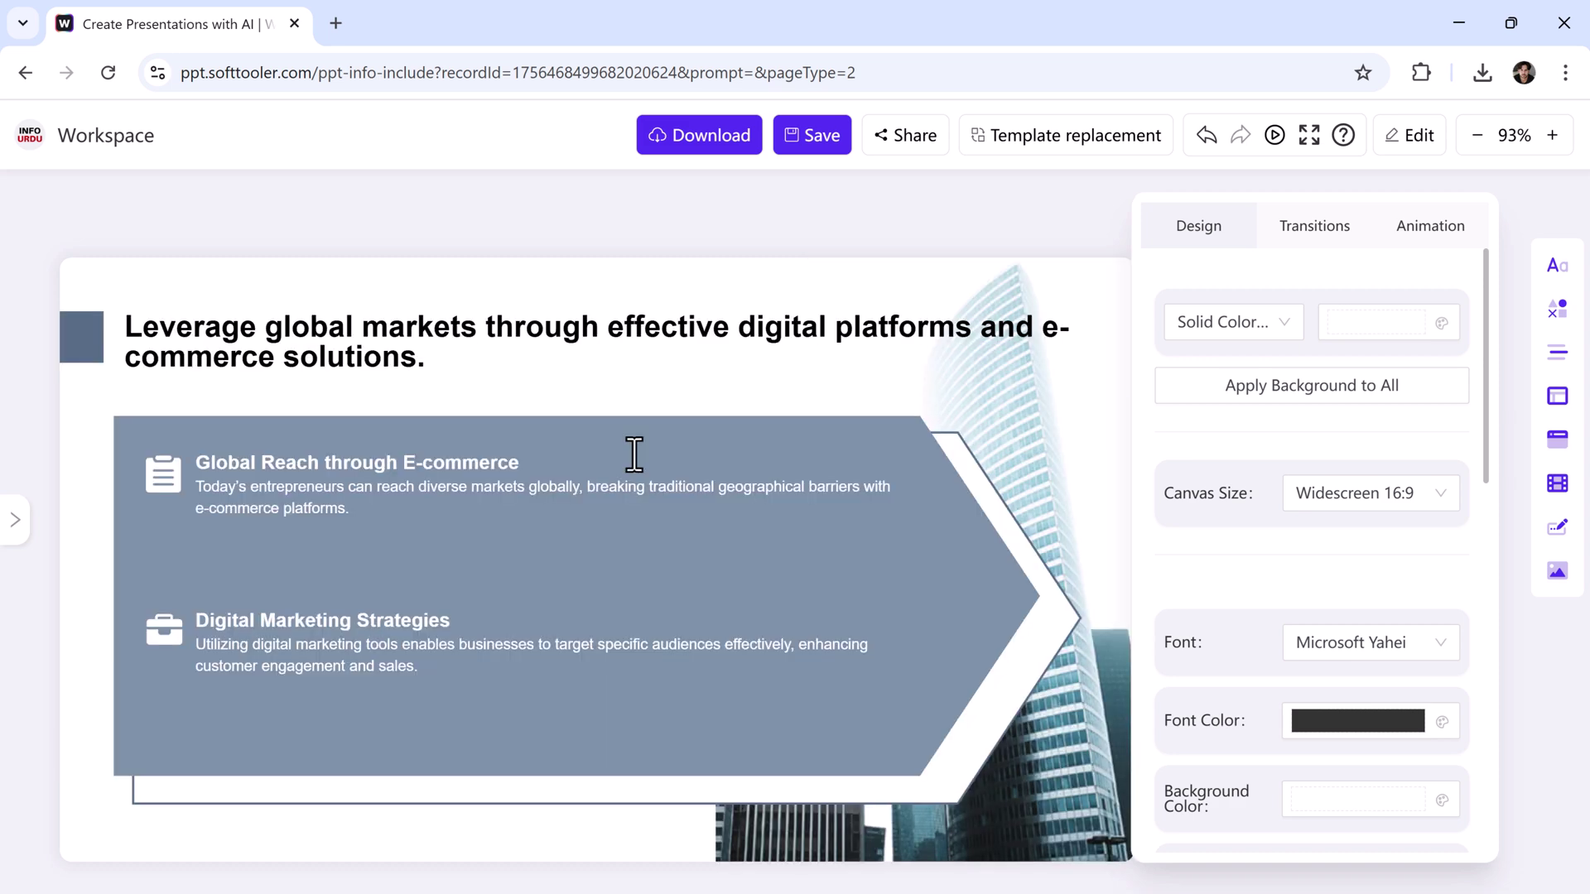
# Step: Go to slide 4 on AI for data-driven decisions via the thumbnail panel and close the design settings
pyautogui.click(14, 521)
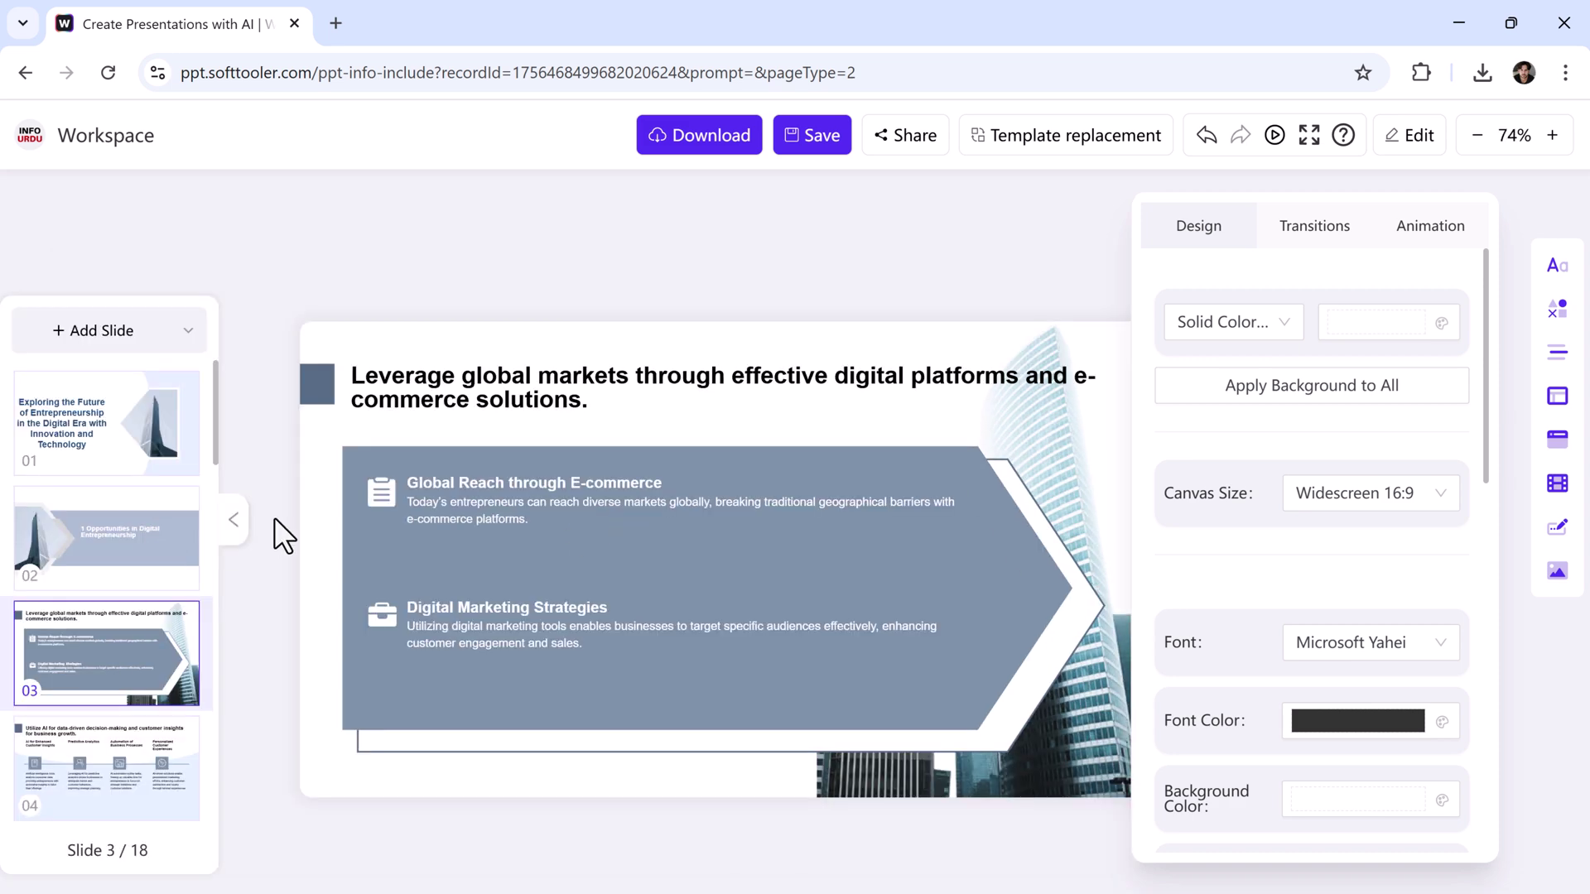
pyautogui.click(119, 715)
pyautogui.click(13, 534)
pyautogui.click(103, 764)
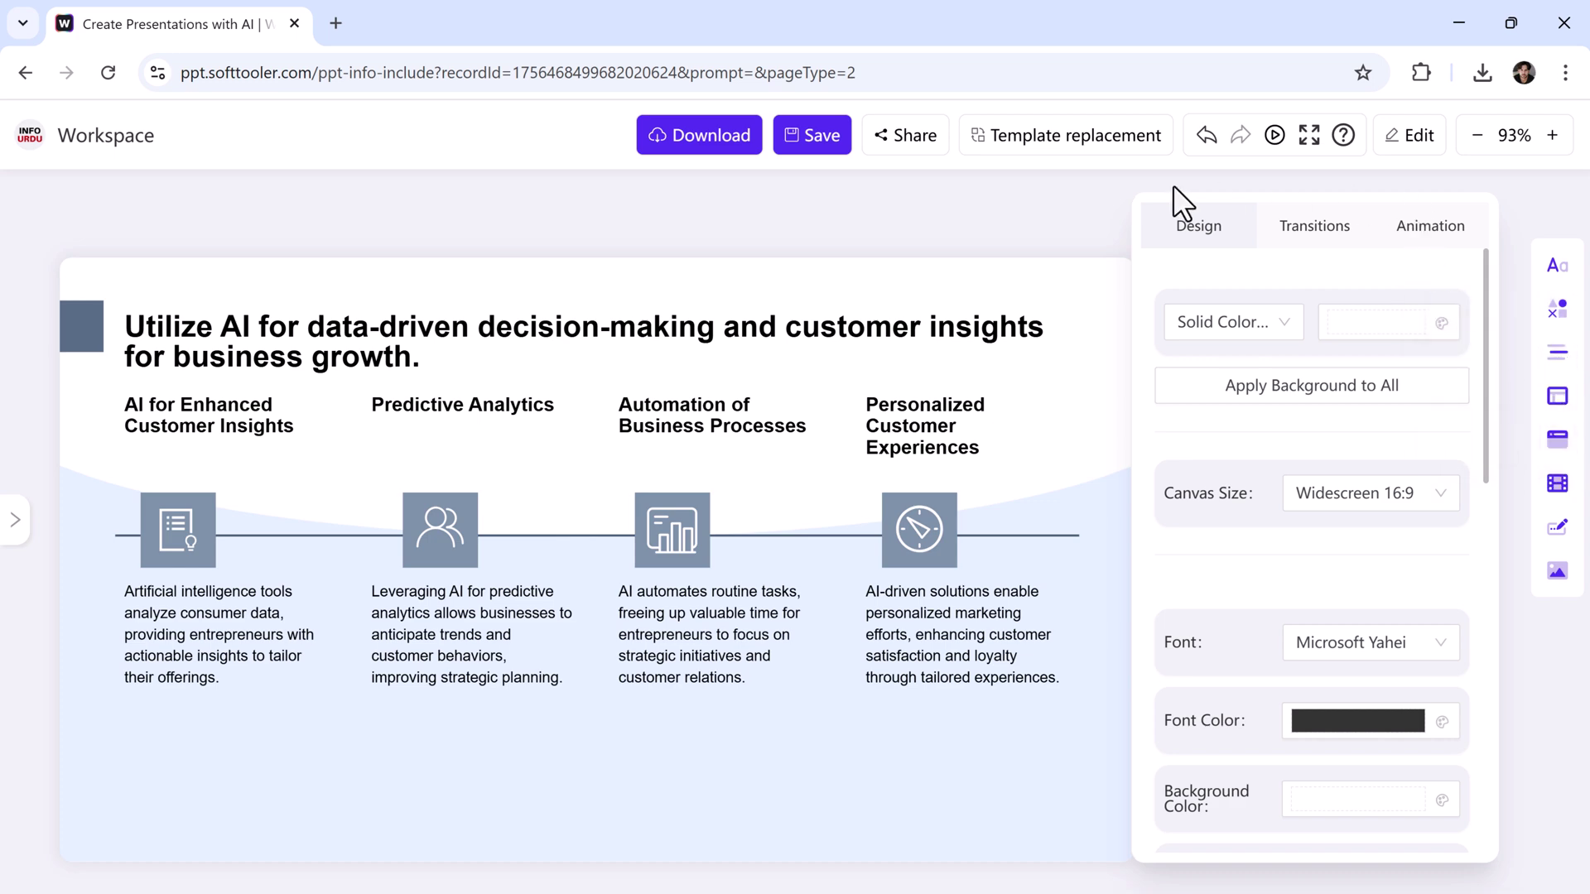
pyautogui.click(1066, 178)
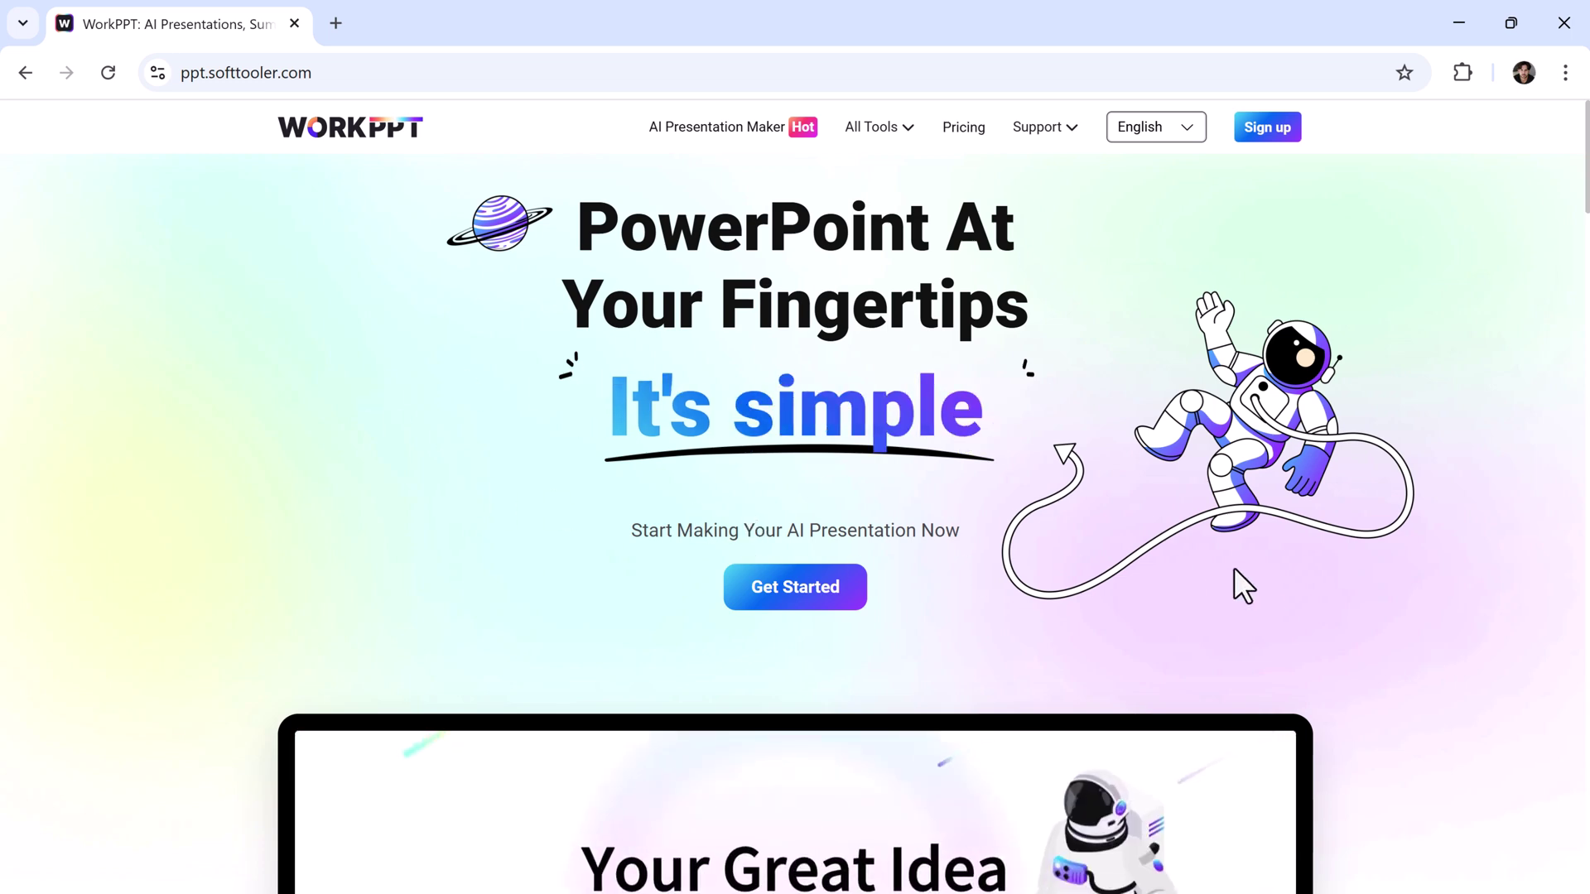
pyautogui.scroll(-2, 1496, 604)
pyautogui.scroll(-1, 1500, 605)
pyautogui.scroll(-1, 1499, 605)
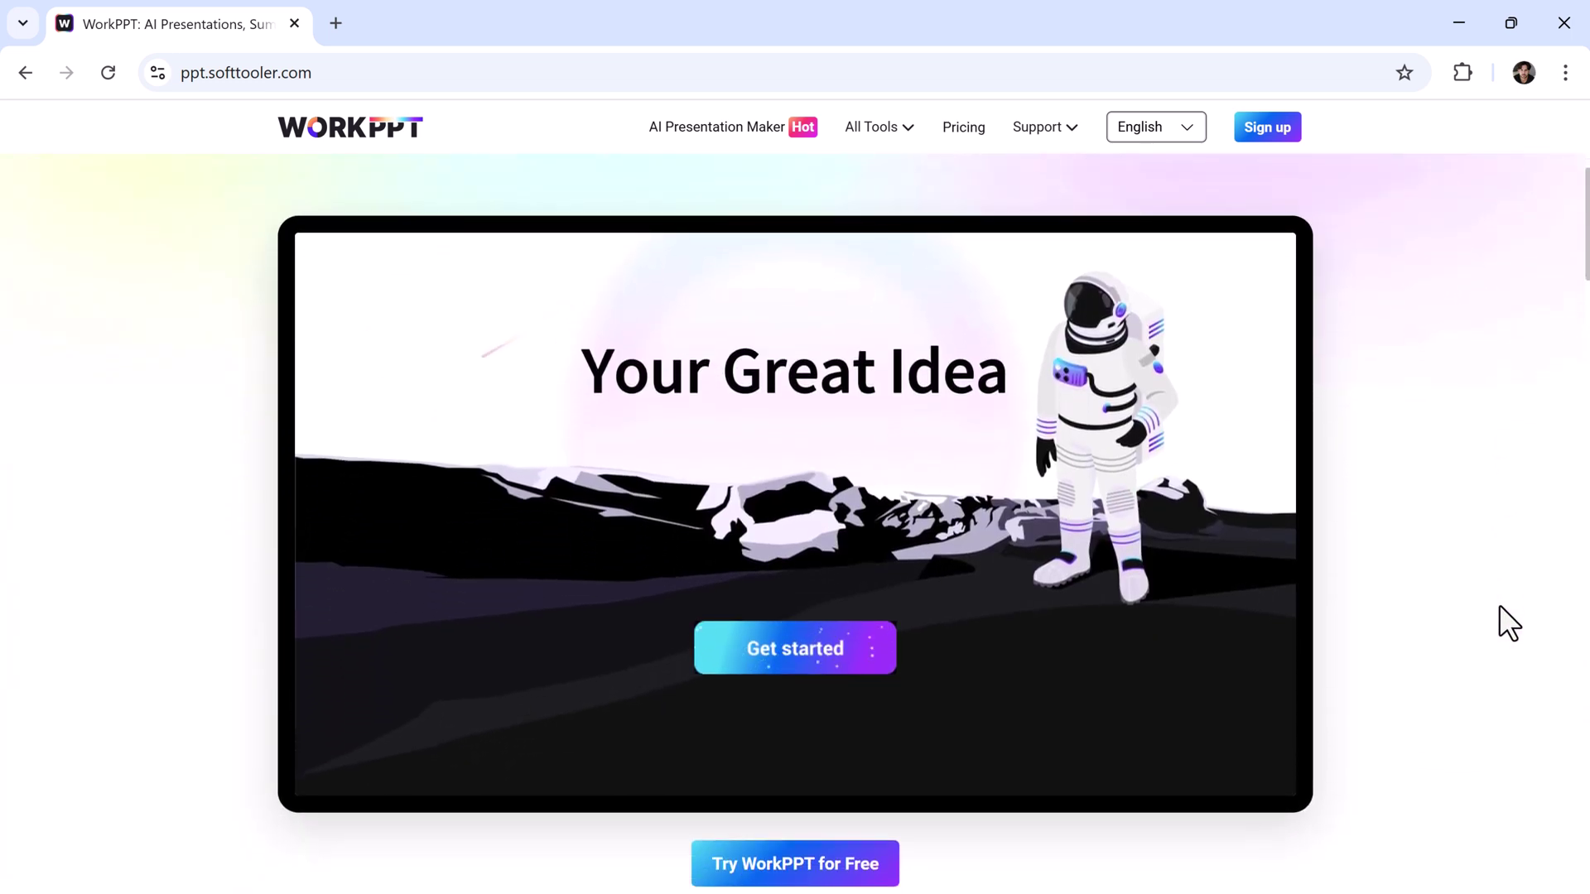